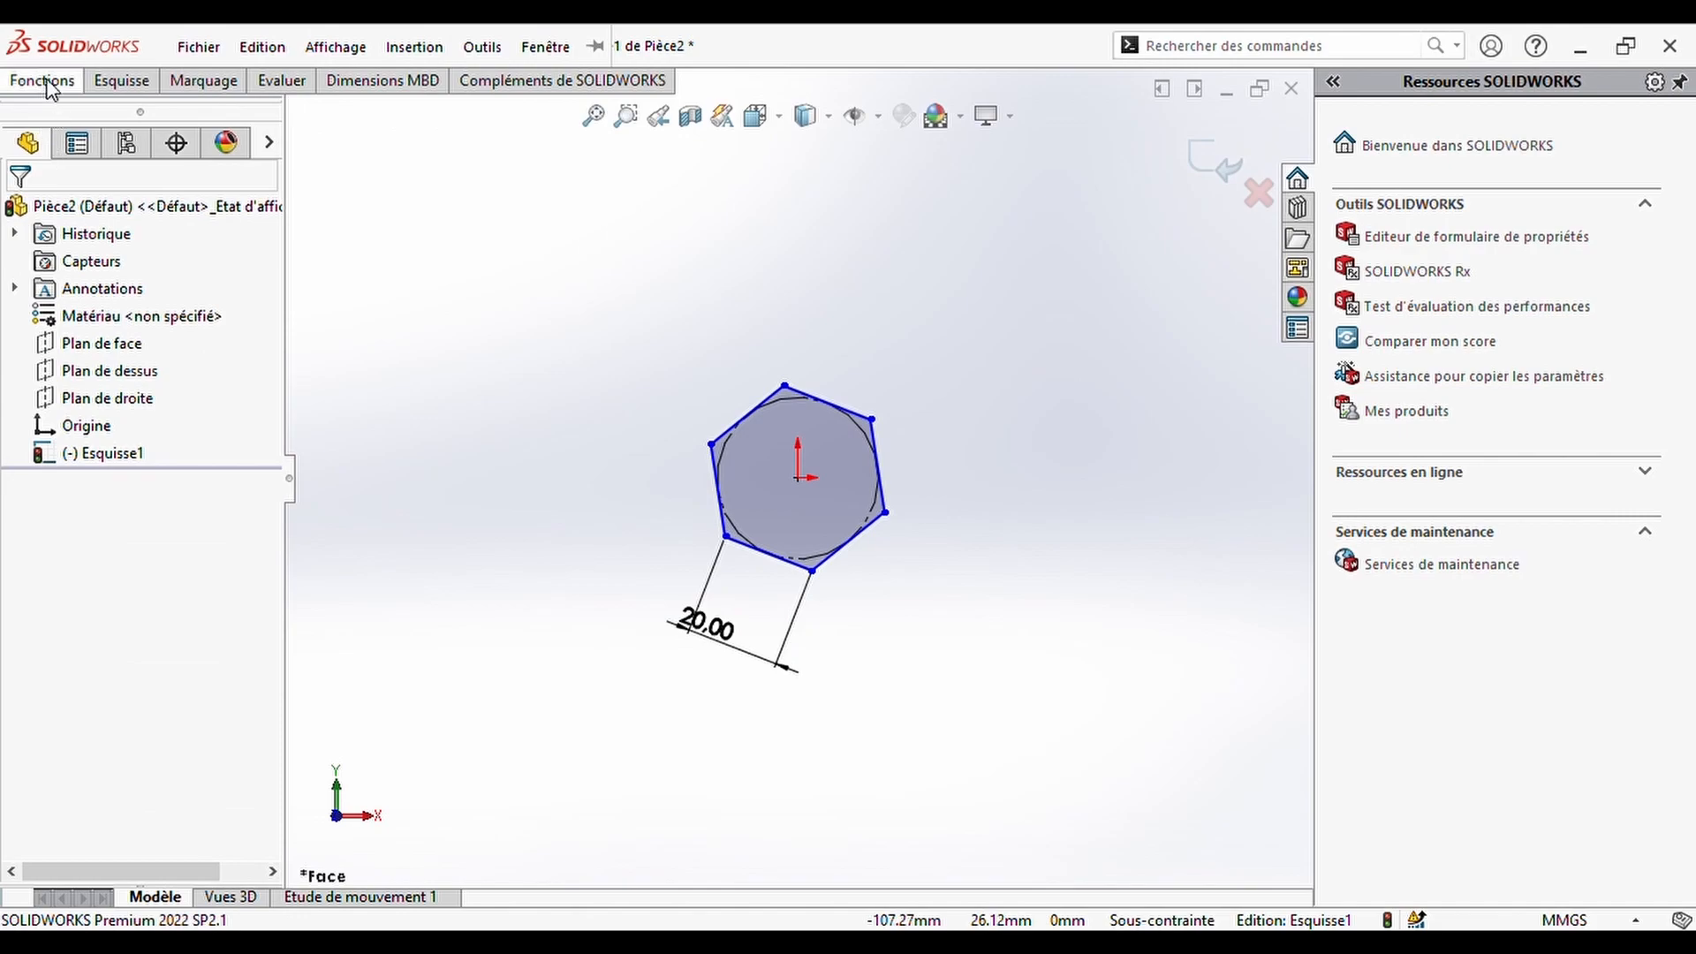
- Extrude the hexagon sketch into a solid 10 mm thick with a blind end condition
left_click(217, 132)
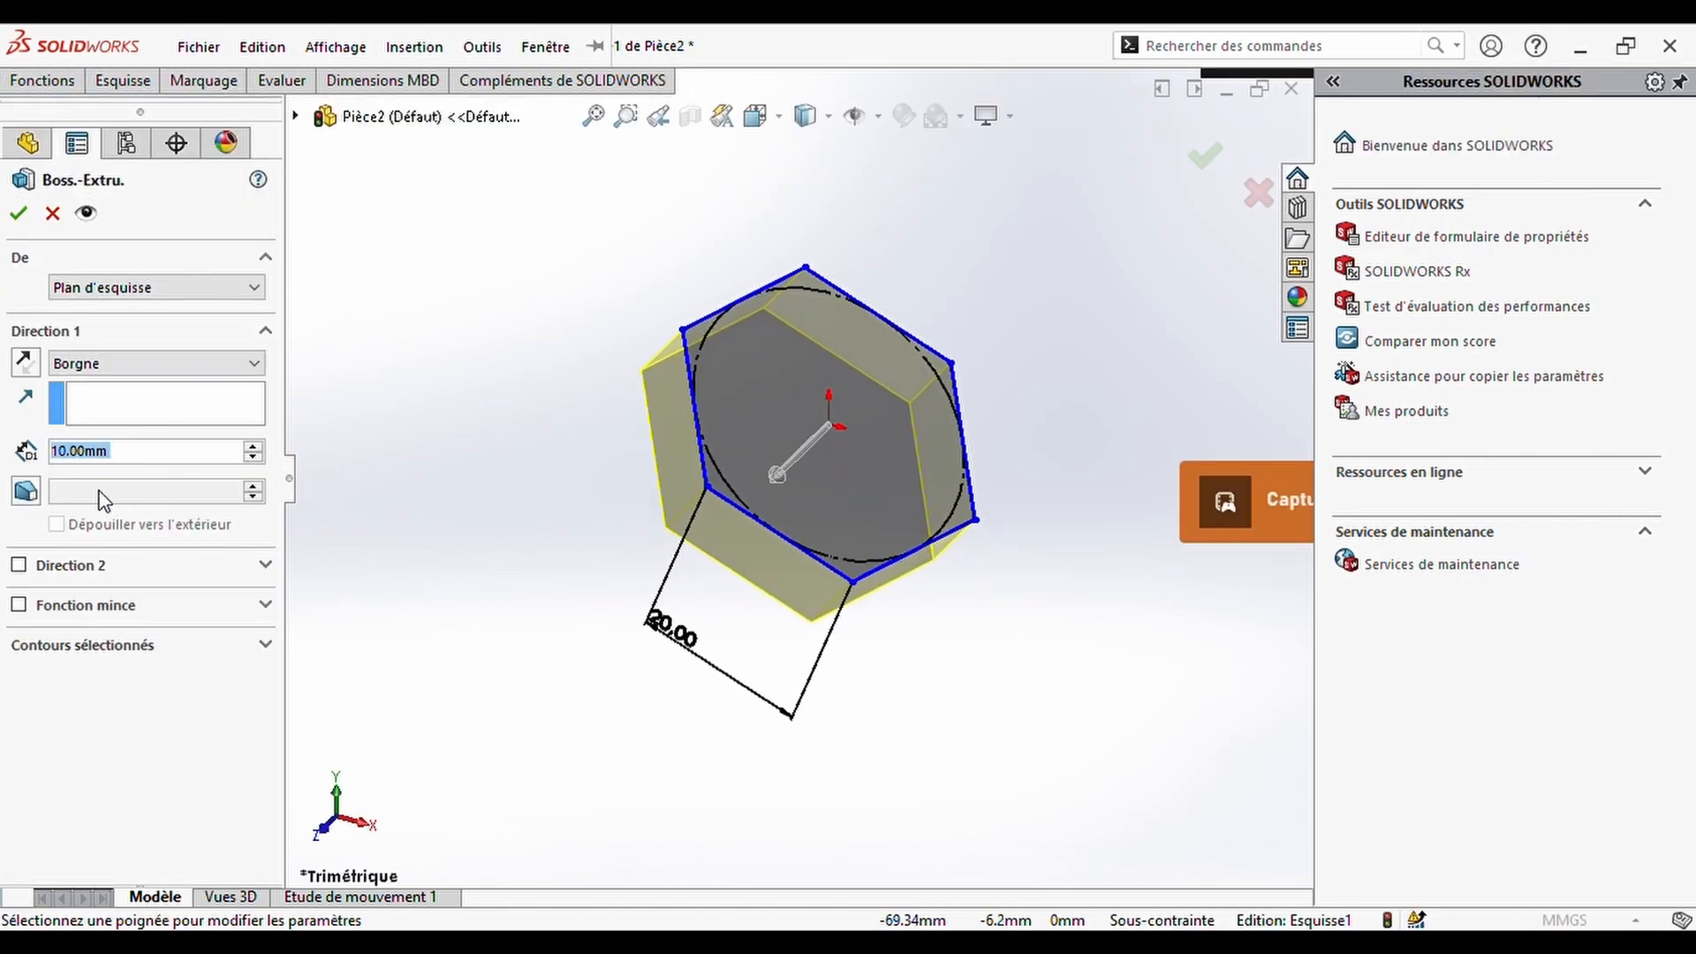
left_click(20, 214)
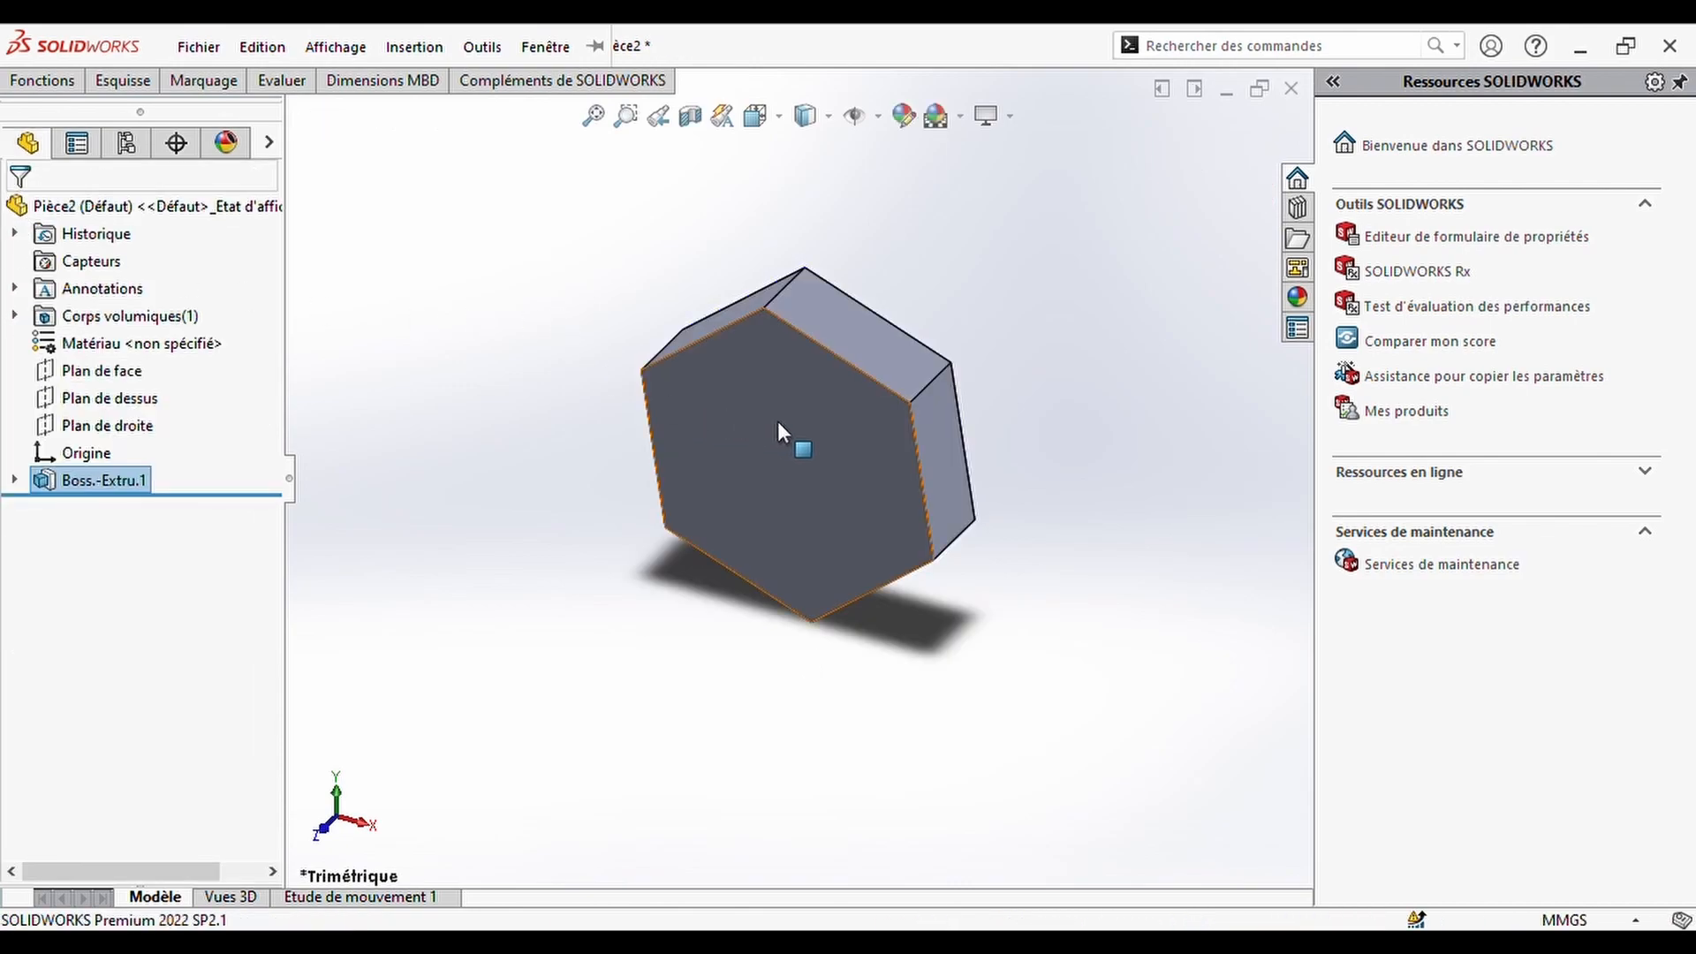
- Sketch a circle with a radius of about 8.3 mm on the front hexagonal face, centred on the origin
left_click(776, 421)
left_click(987, 353)
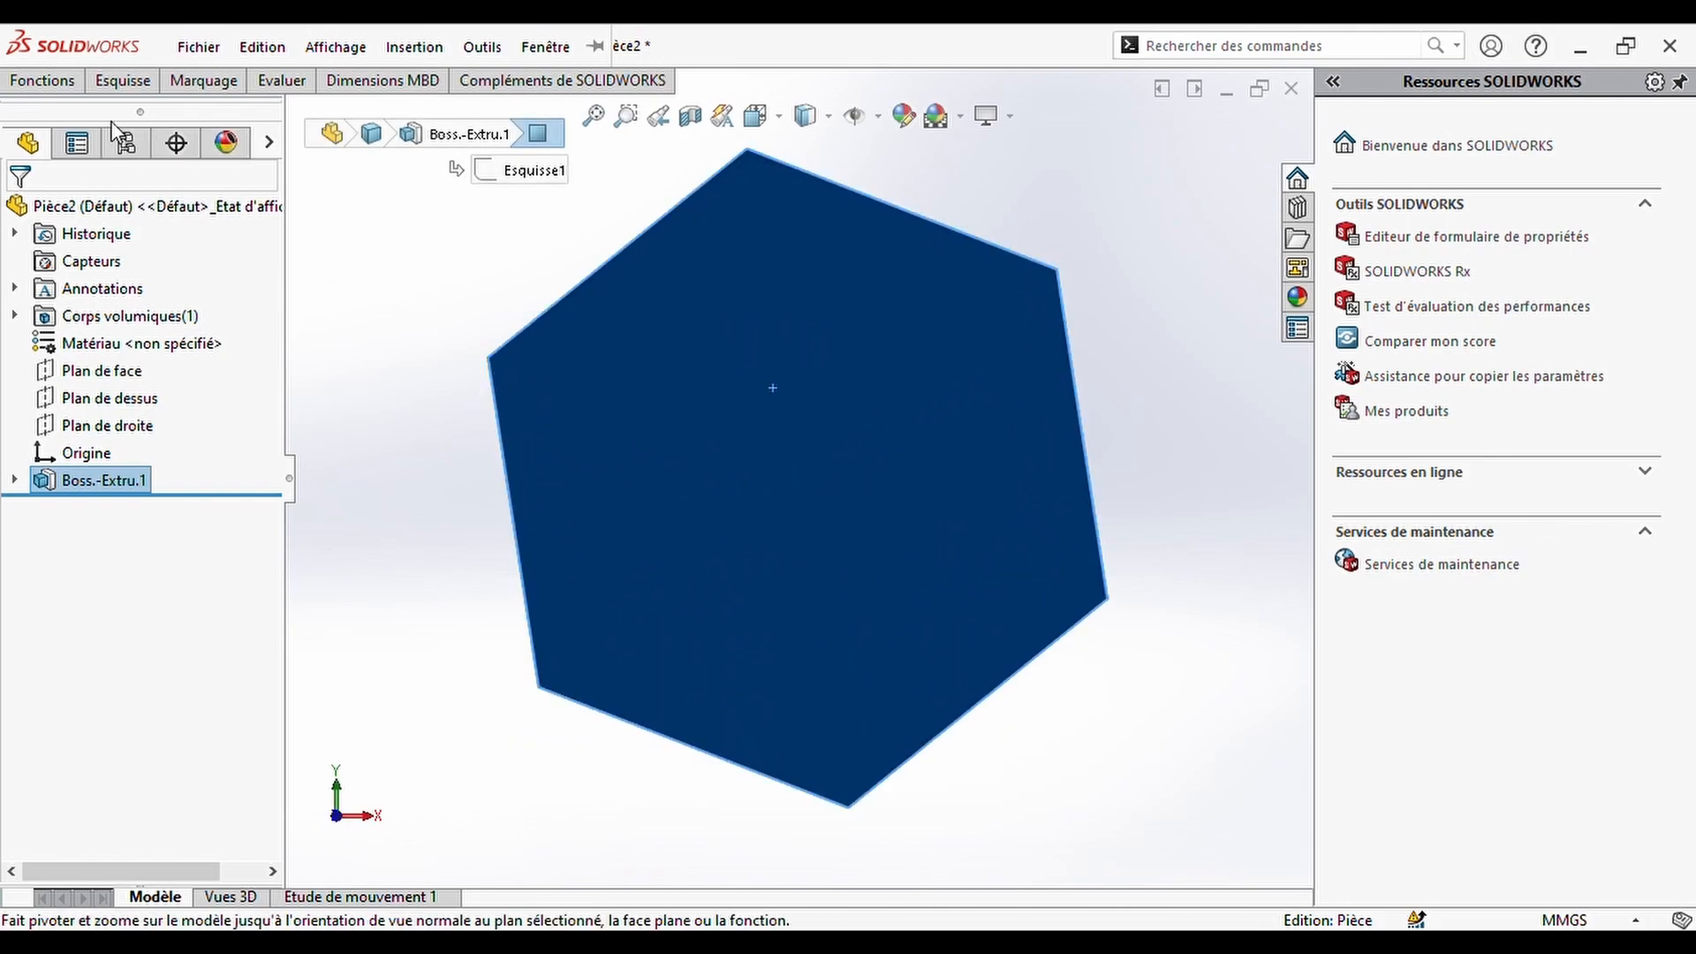
left_click(124, 80)
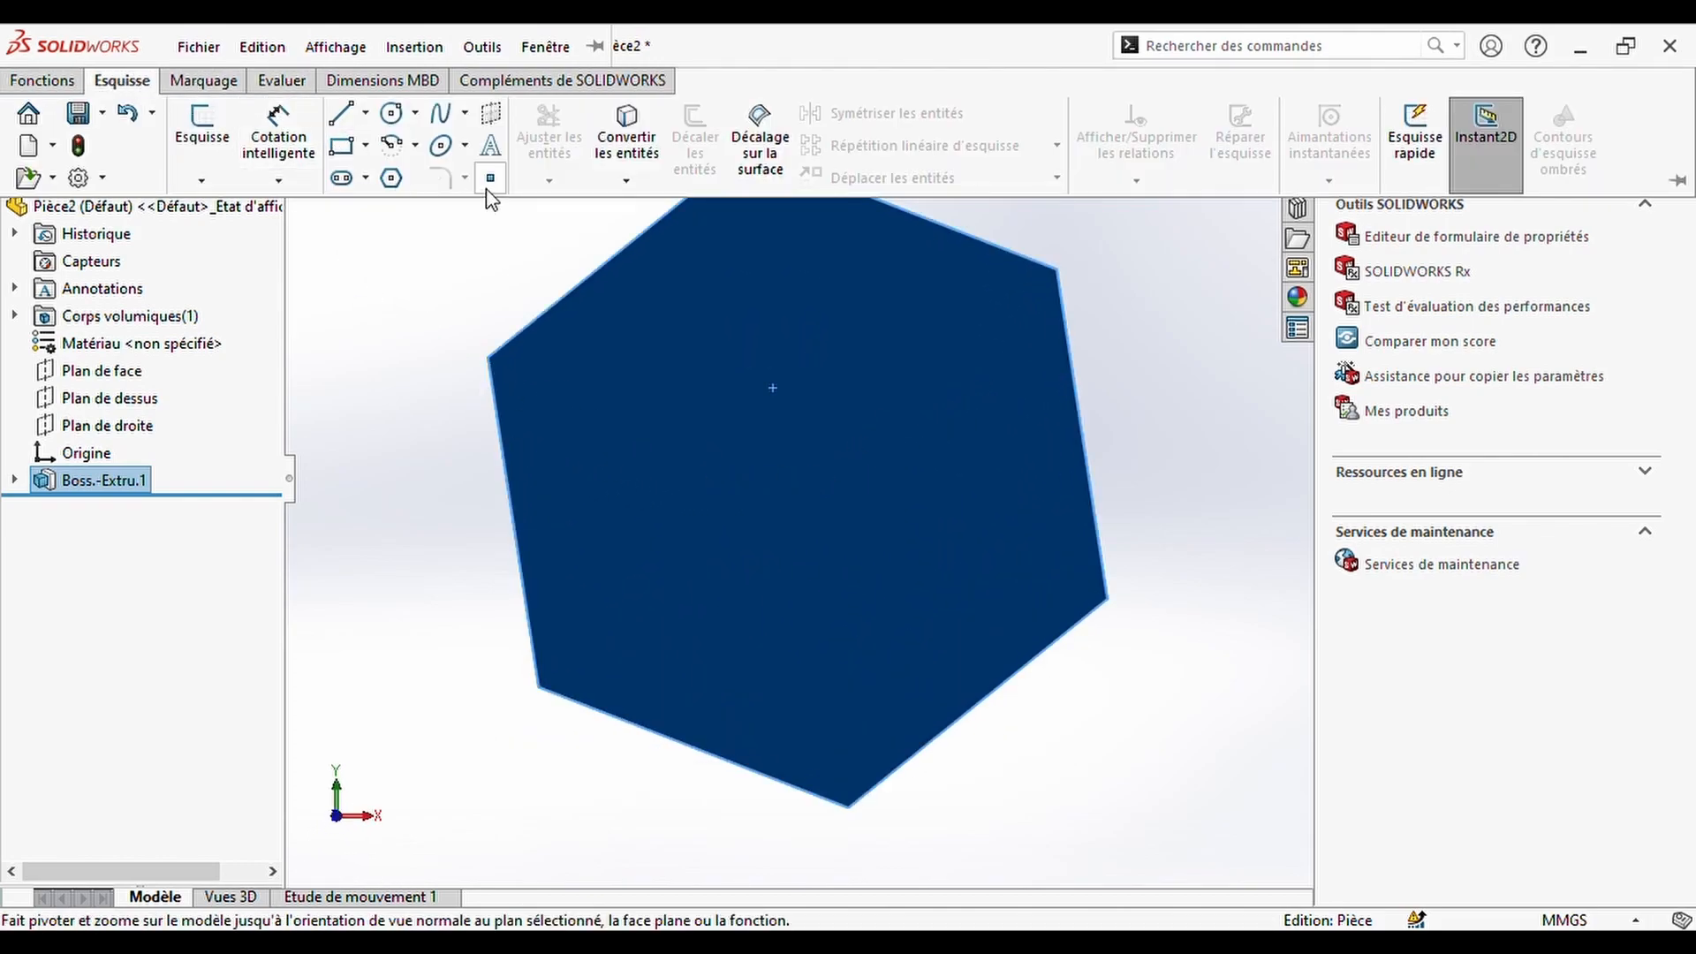
left_click(392, 113)
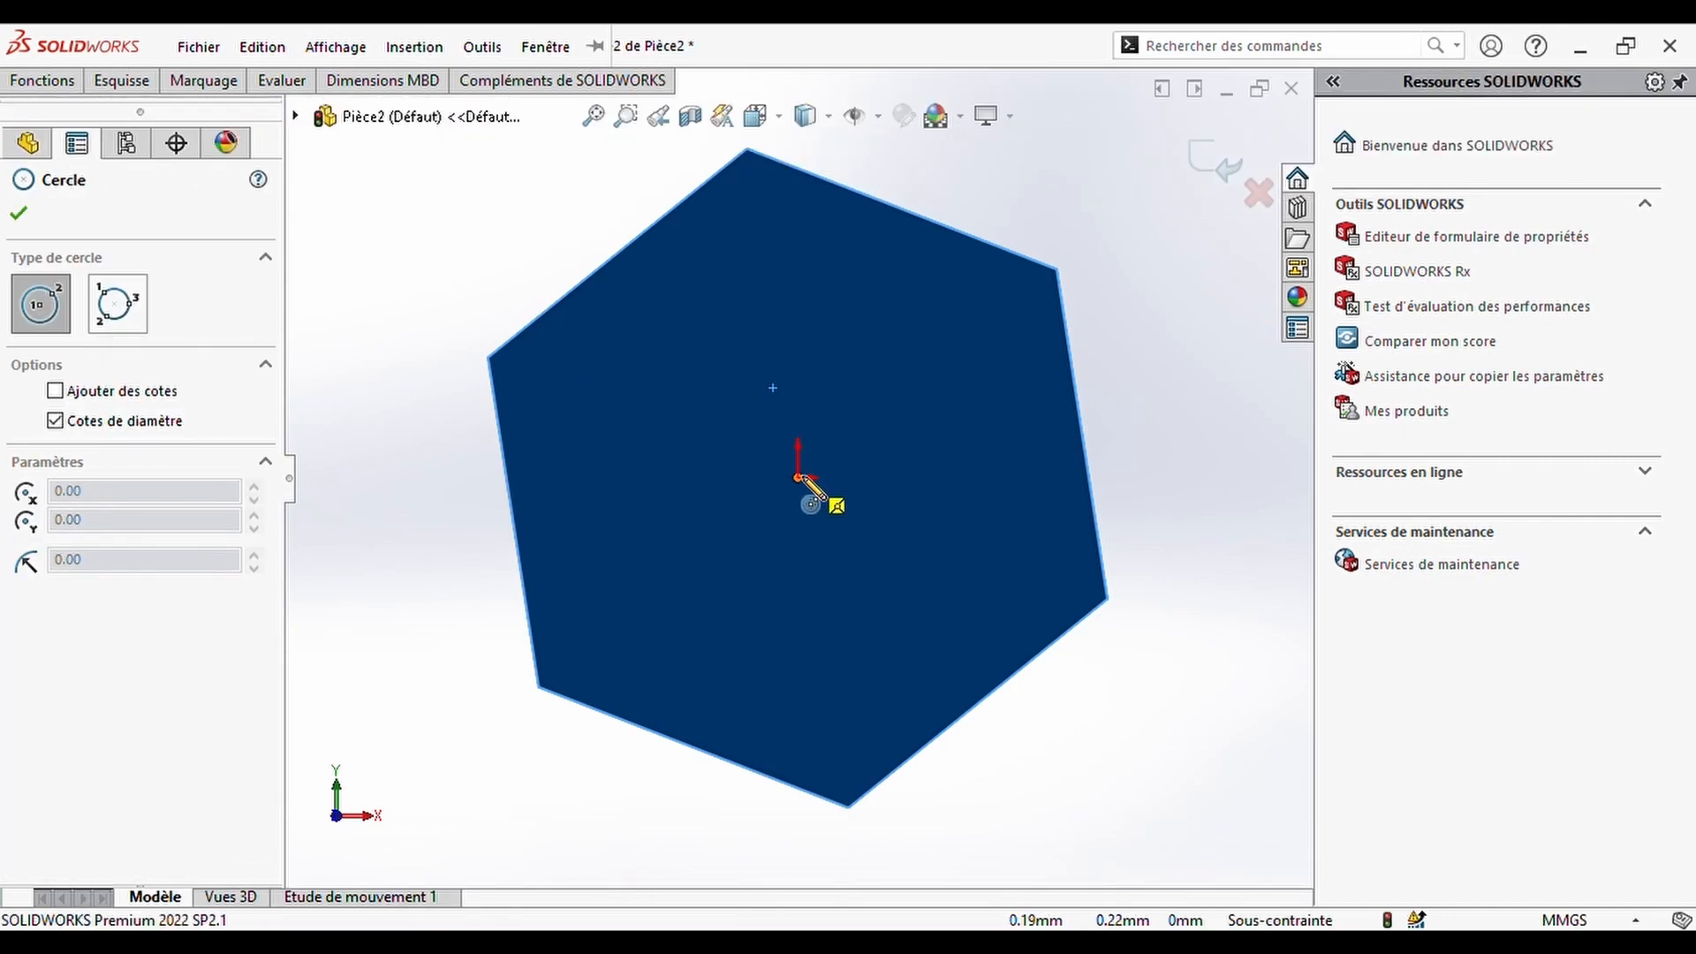
left_click(796, 478)
left_click(912, 395)
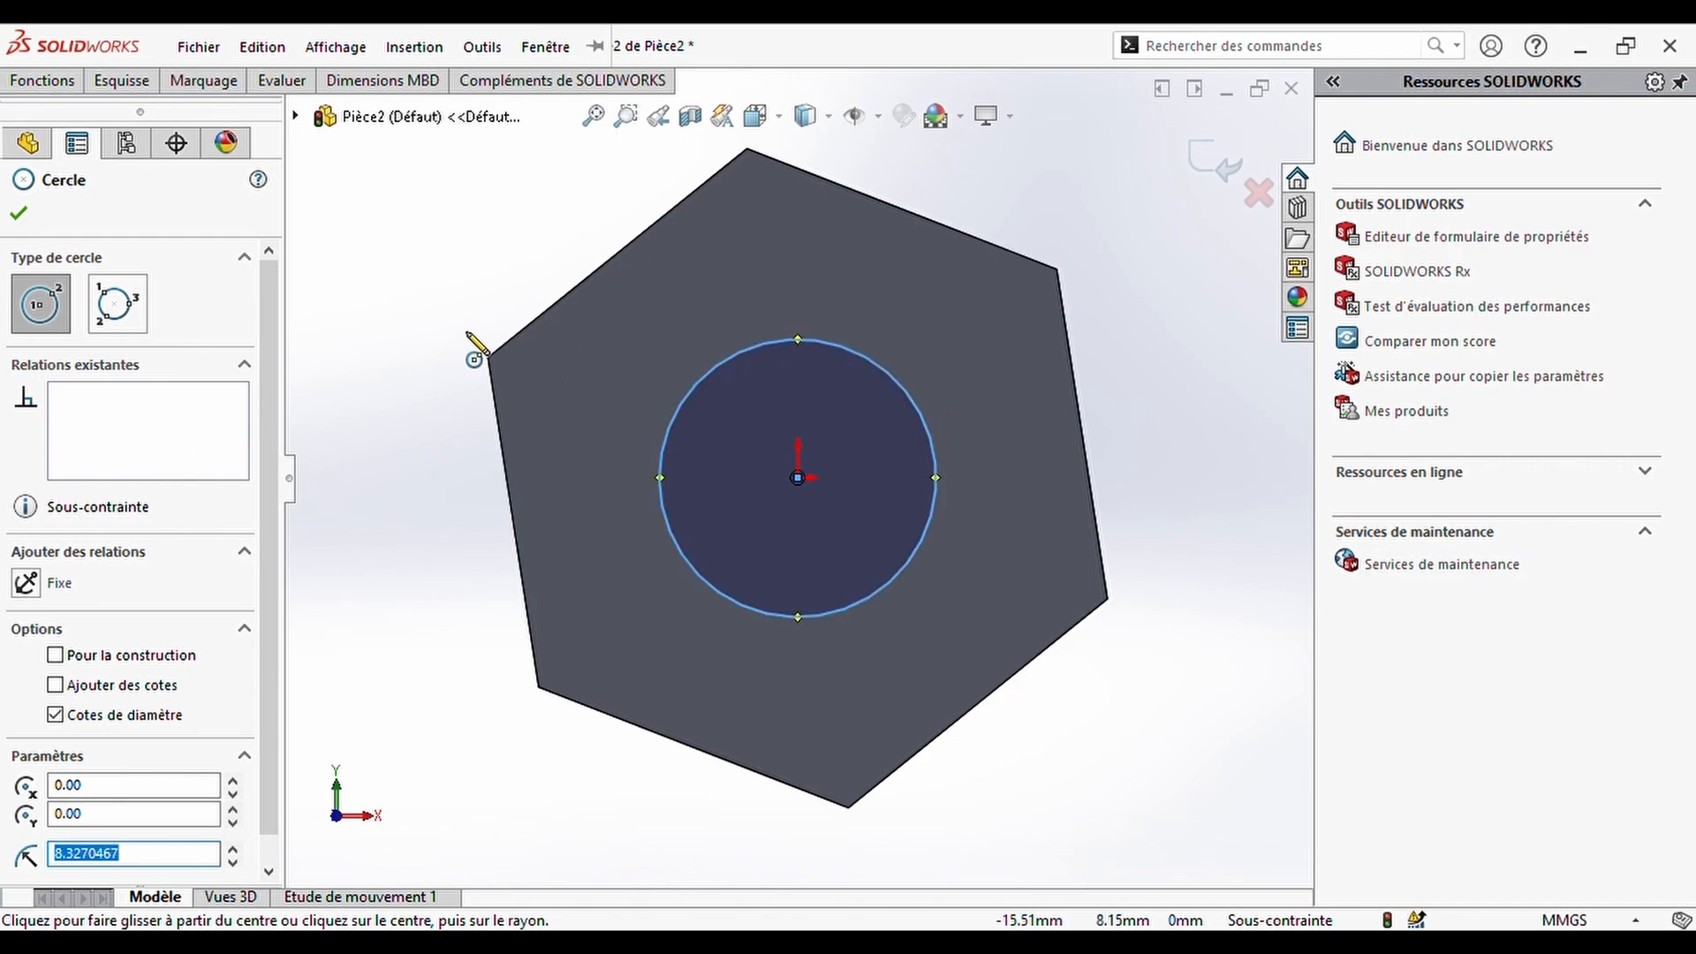
left_click(18, 213)
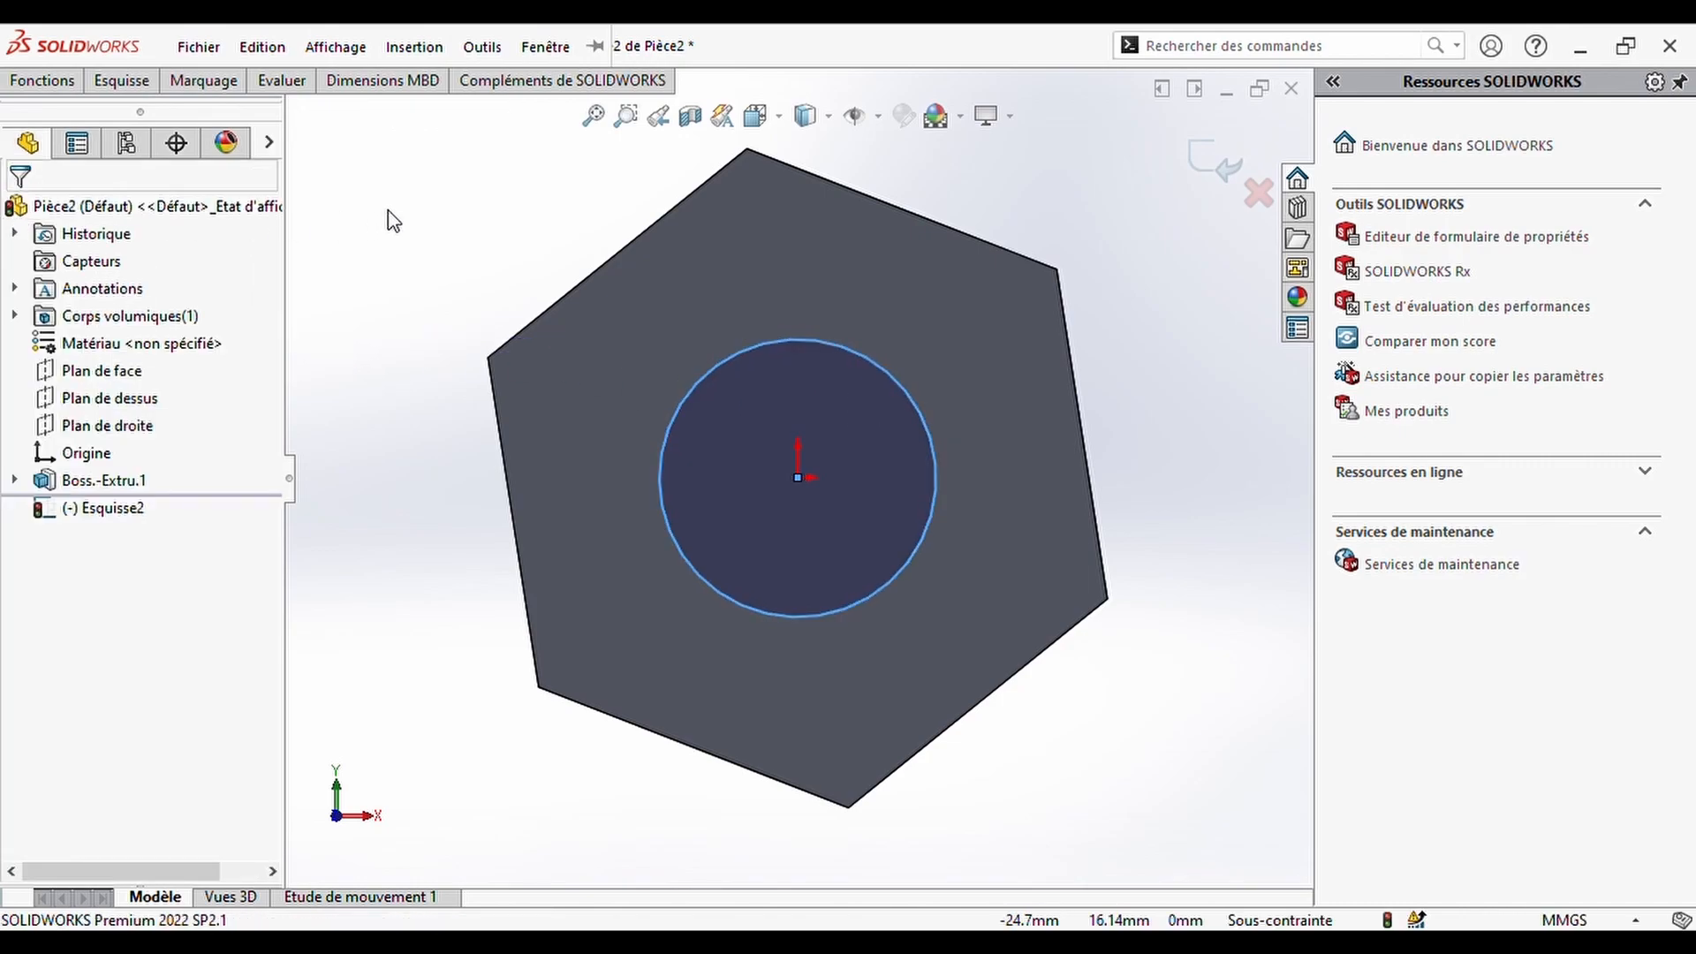
left_click(454, 218)
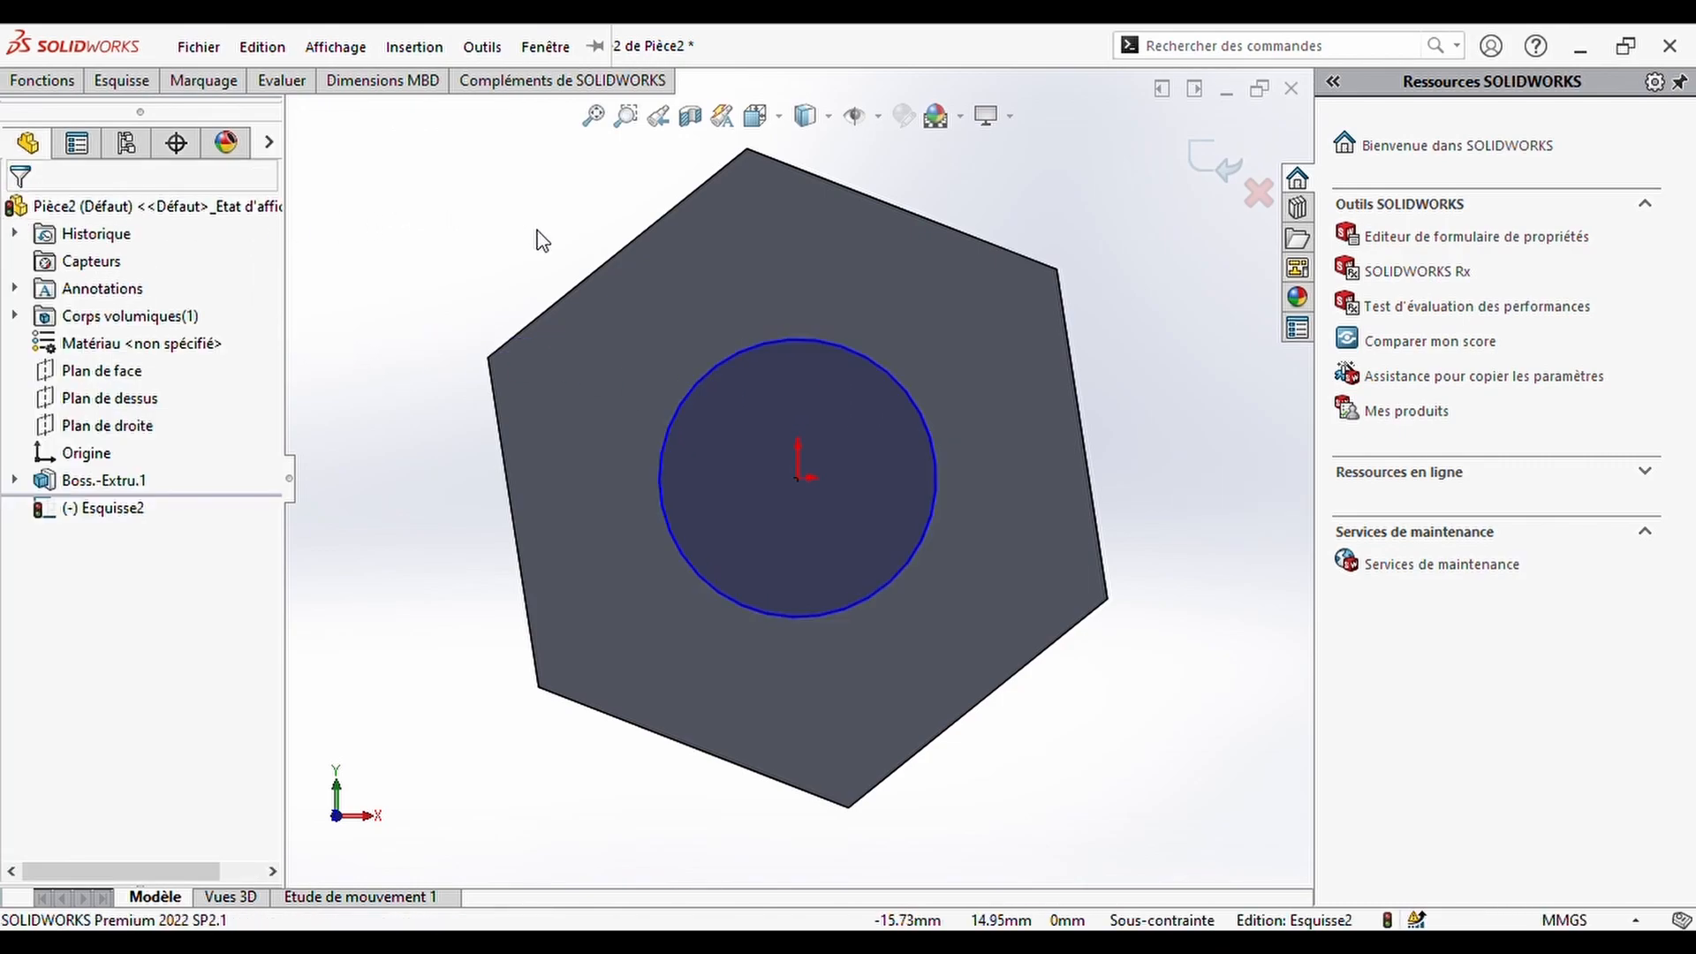
- Add a tangent relation between the front-face circle and one edge of the hexagon
left_click(570, 290)
left_click(692, 407, "ctrl")
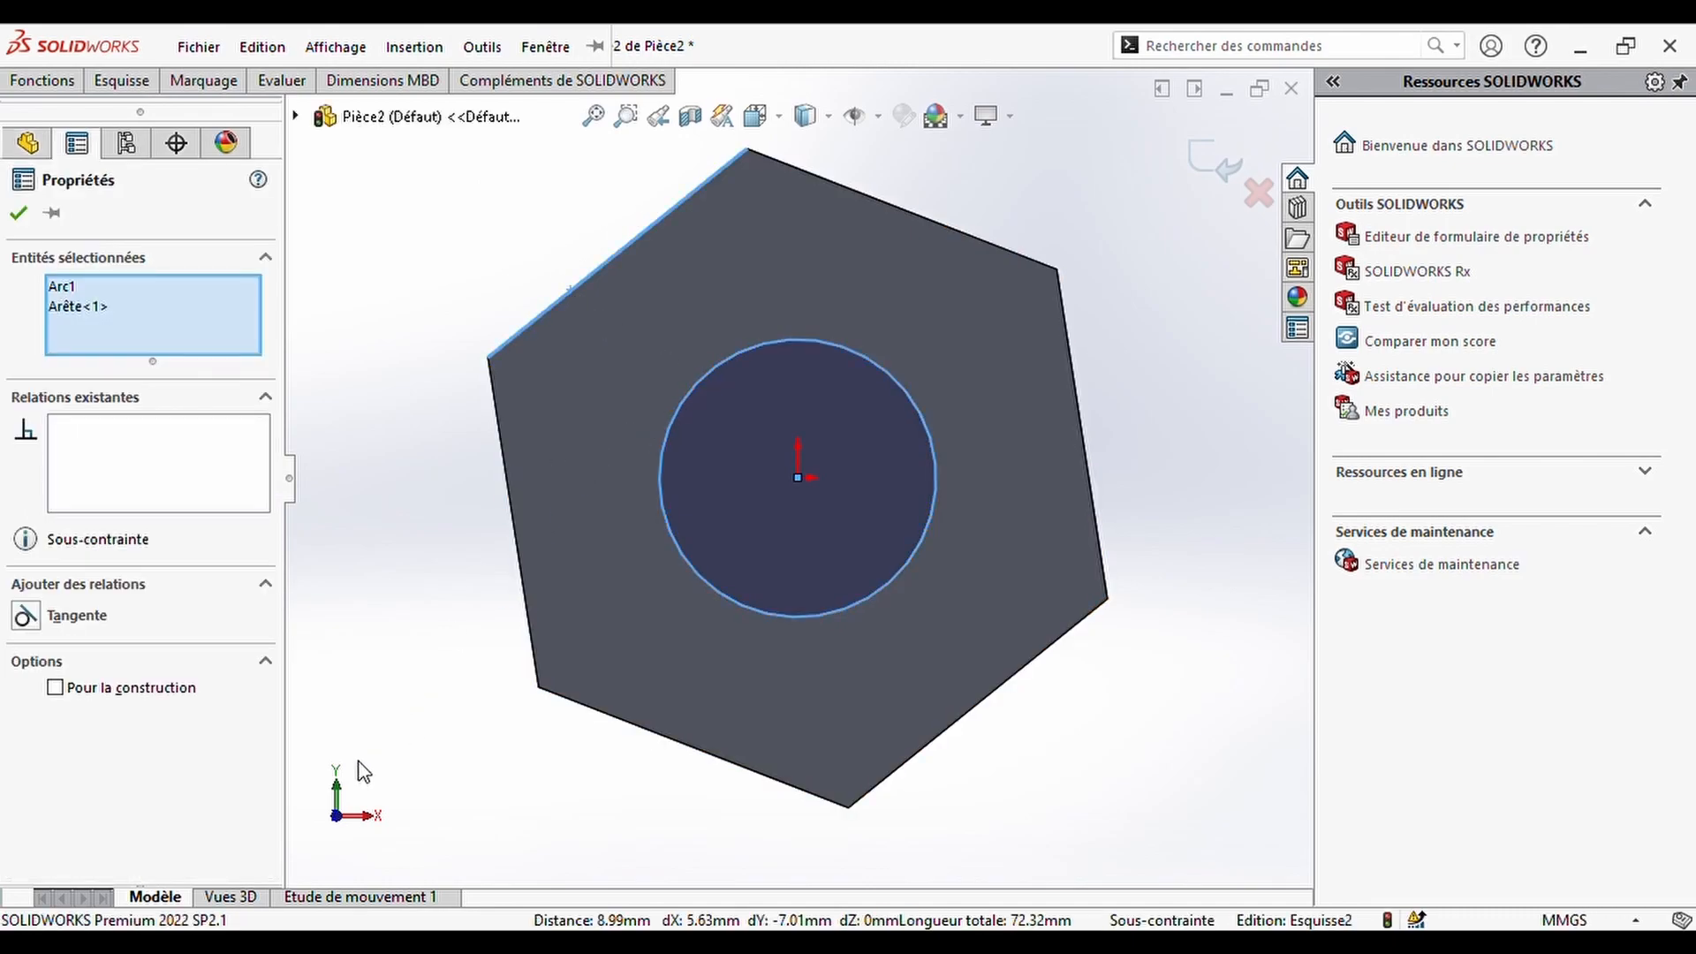
left_click(70, 617)
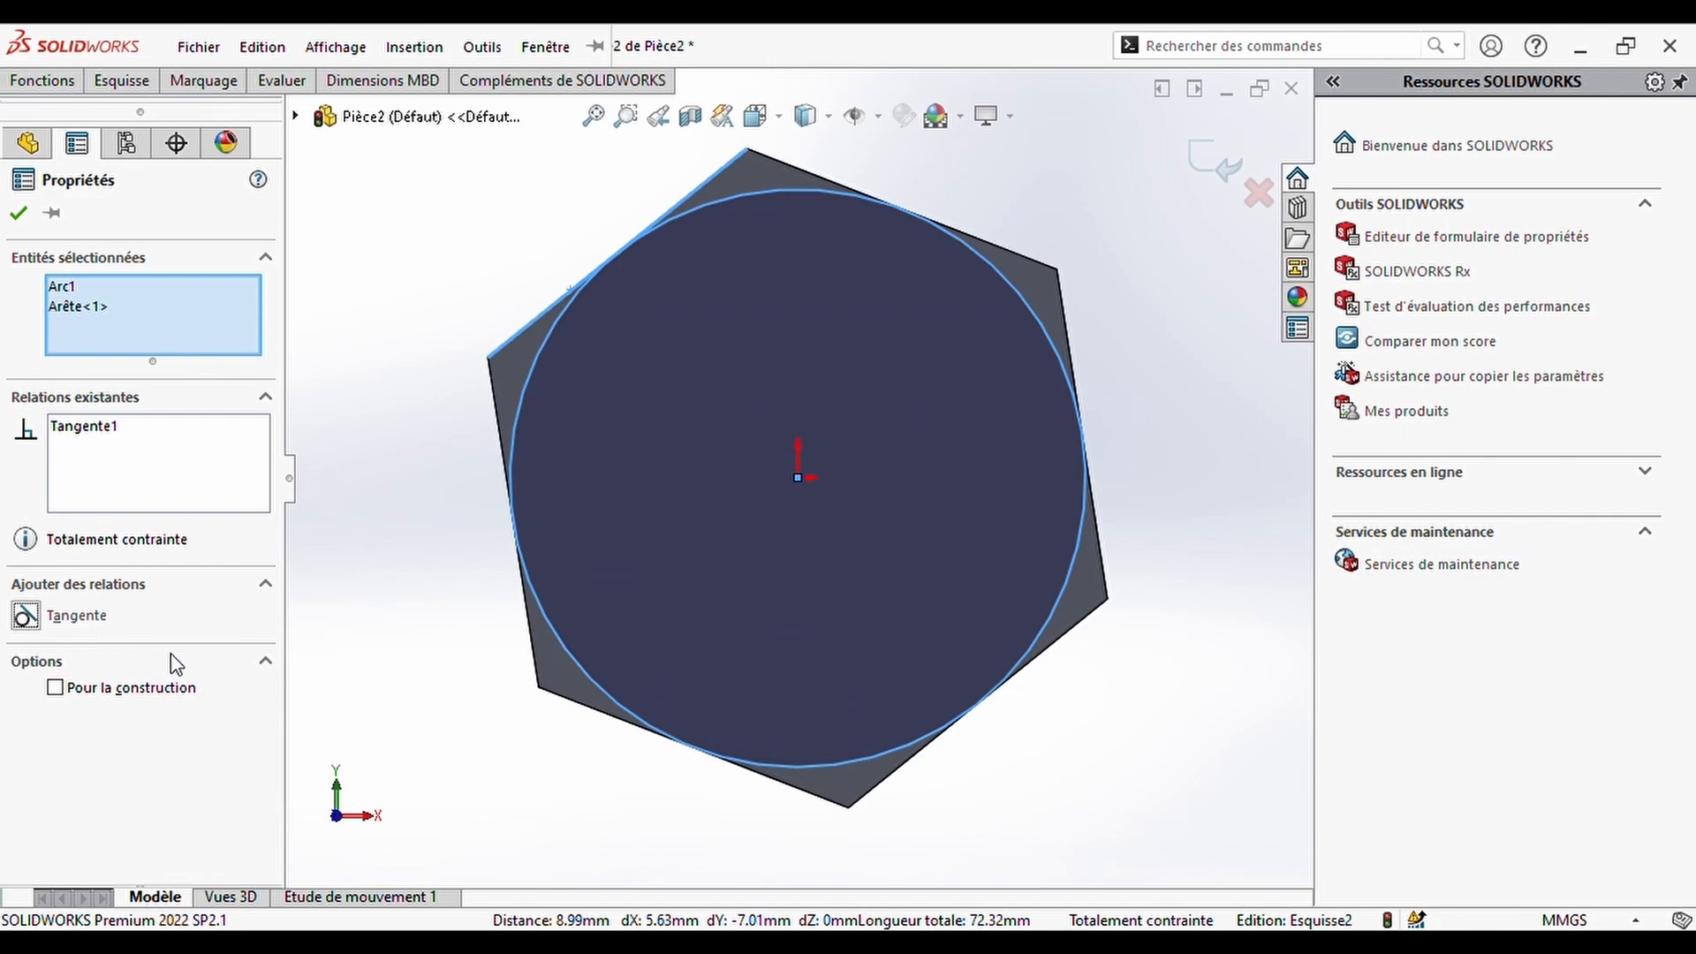
left_click(19, 213)
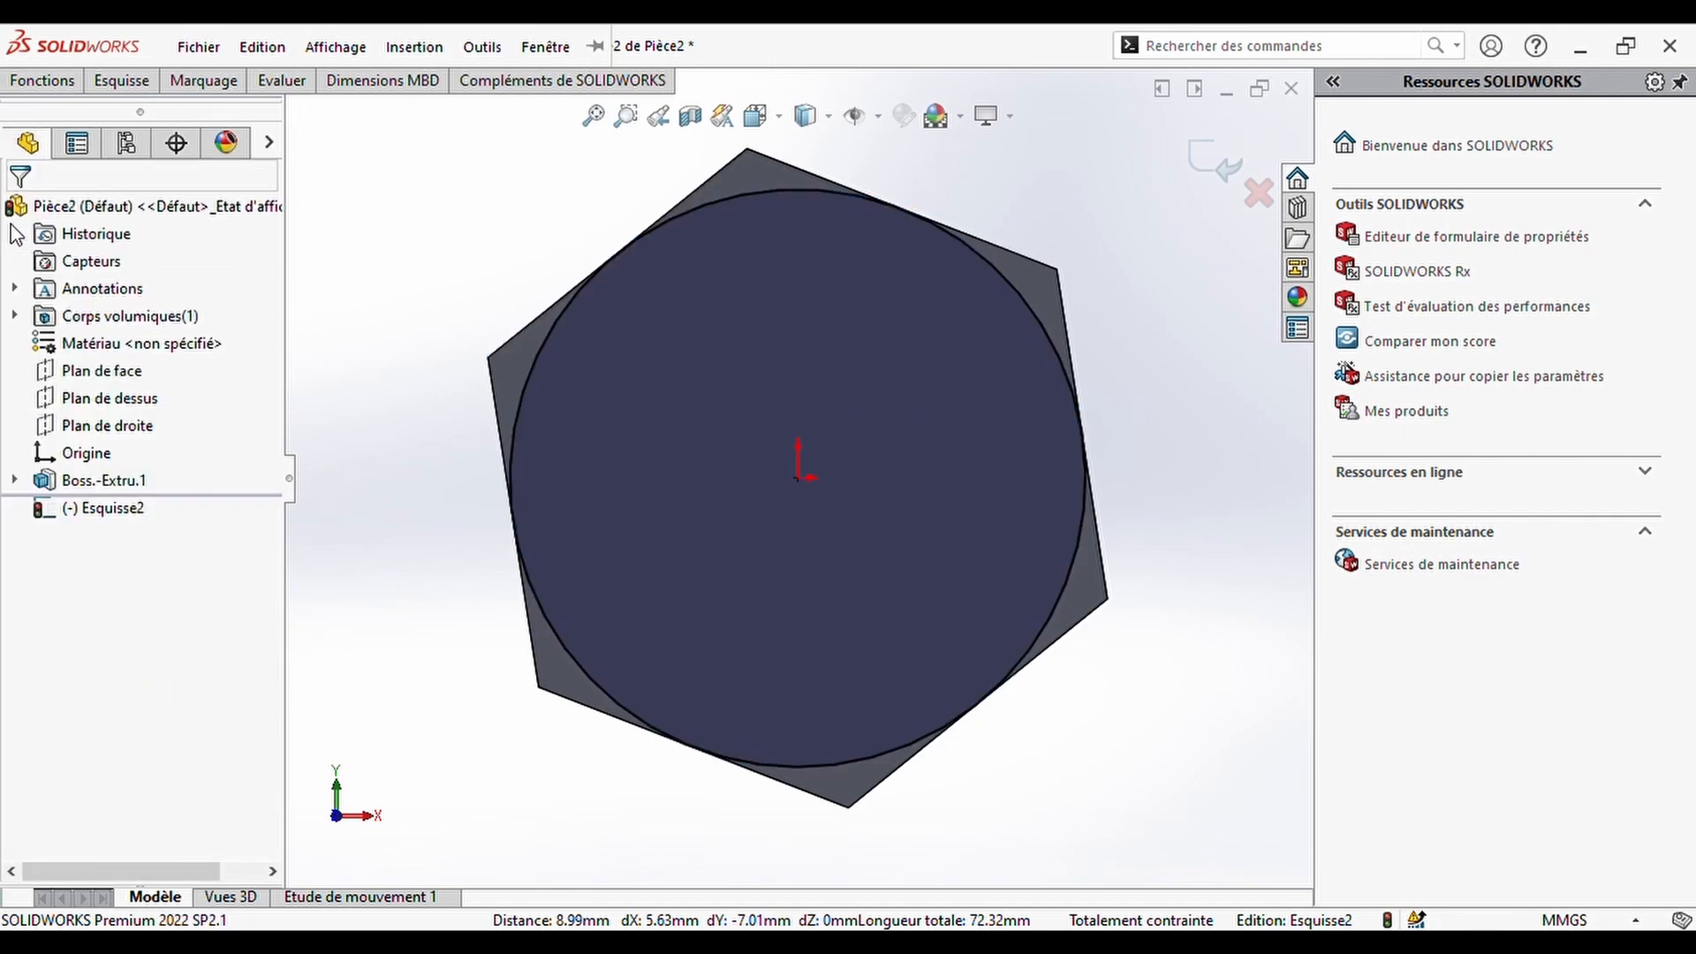
- Cut-extrude the front circle sketch through all, removing material outside the circle with a 45° draft
left_click(42, 80)
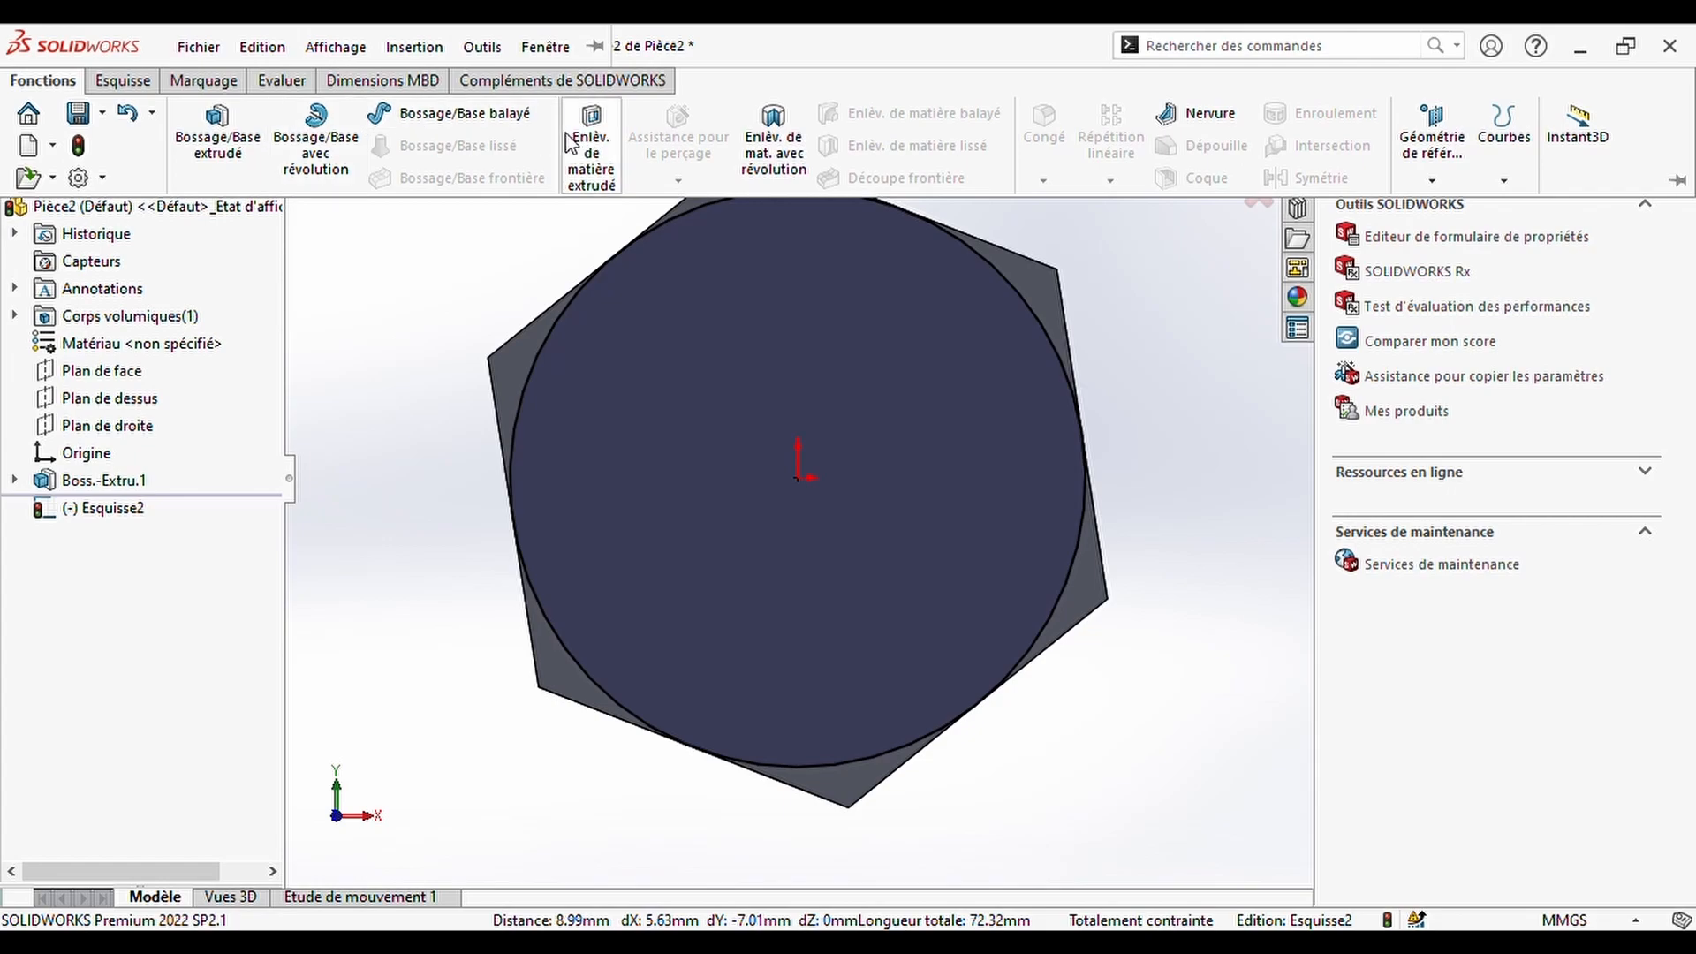
left_click(603, 150)
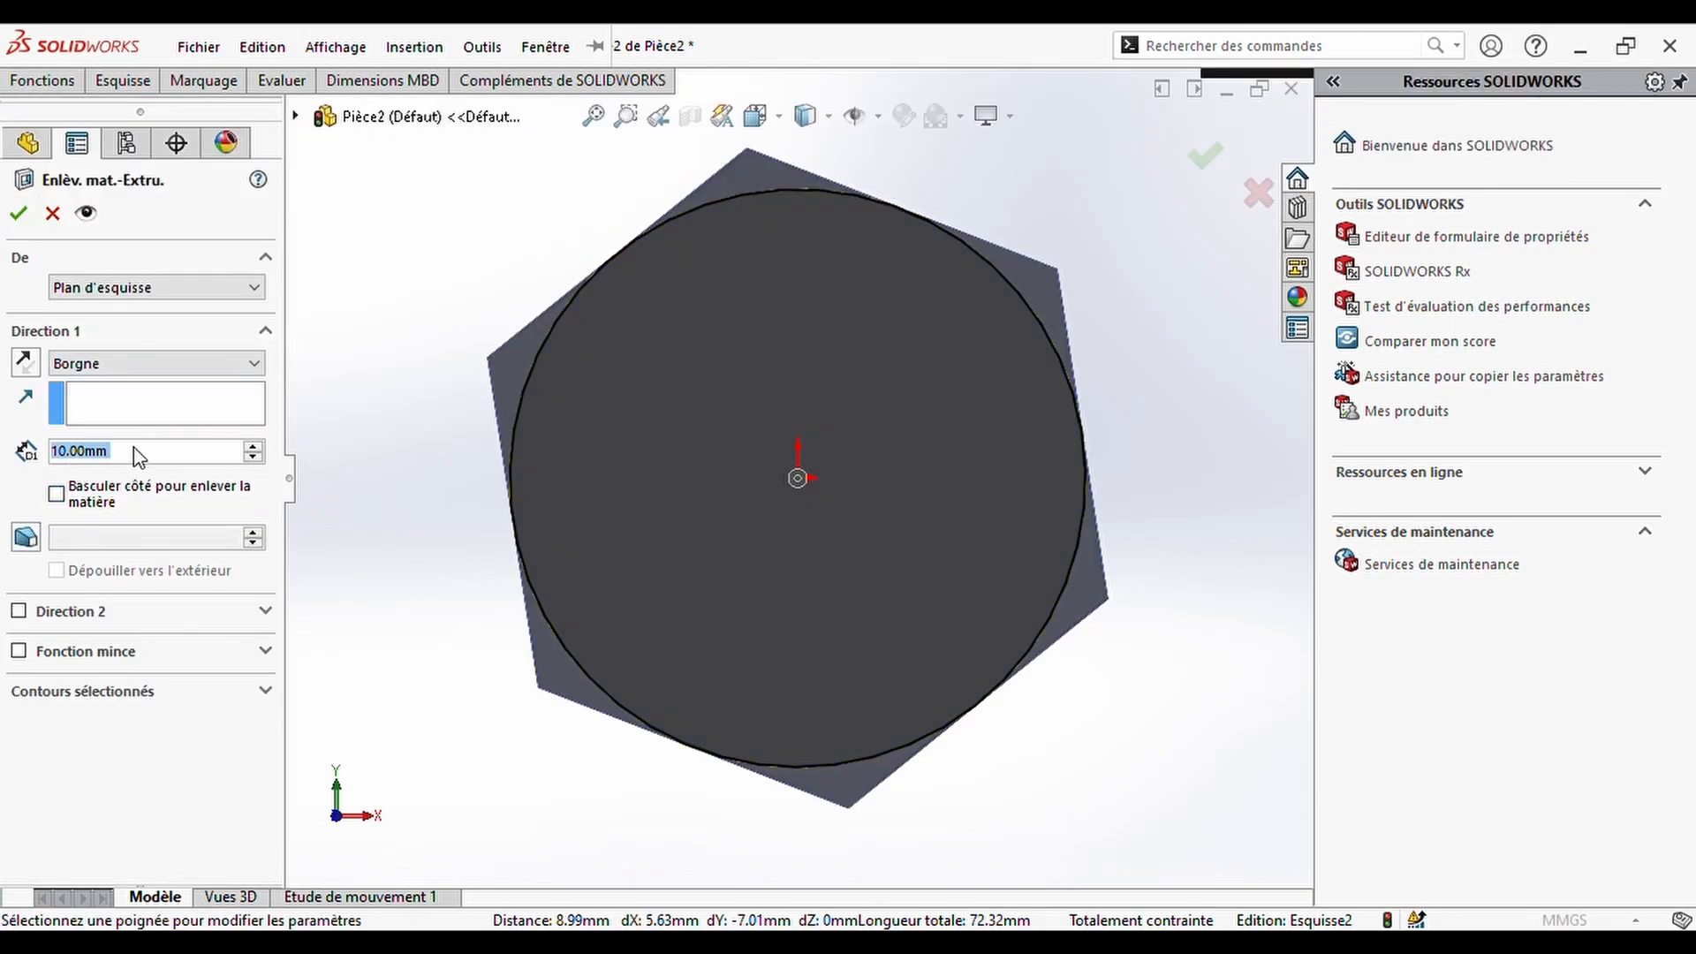
left_click(258, 369)
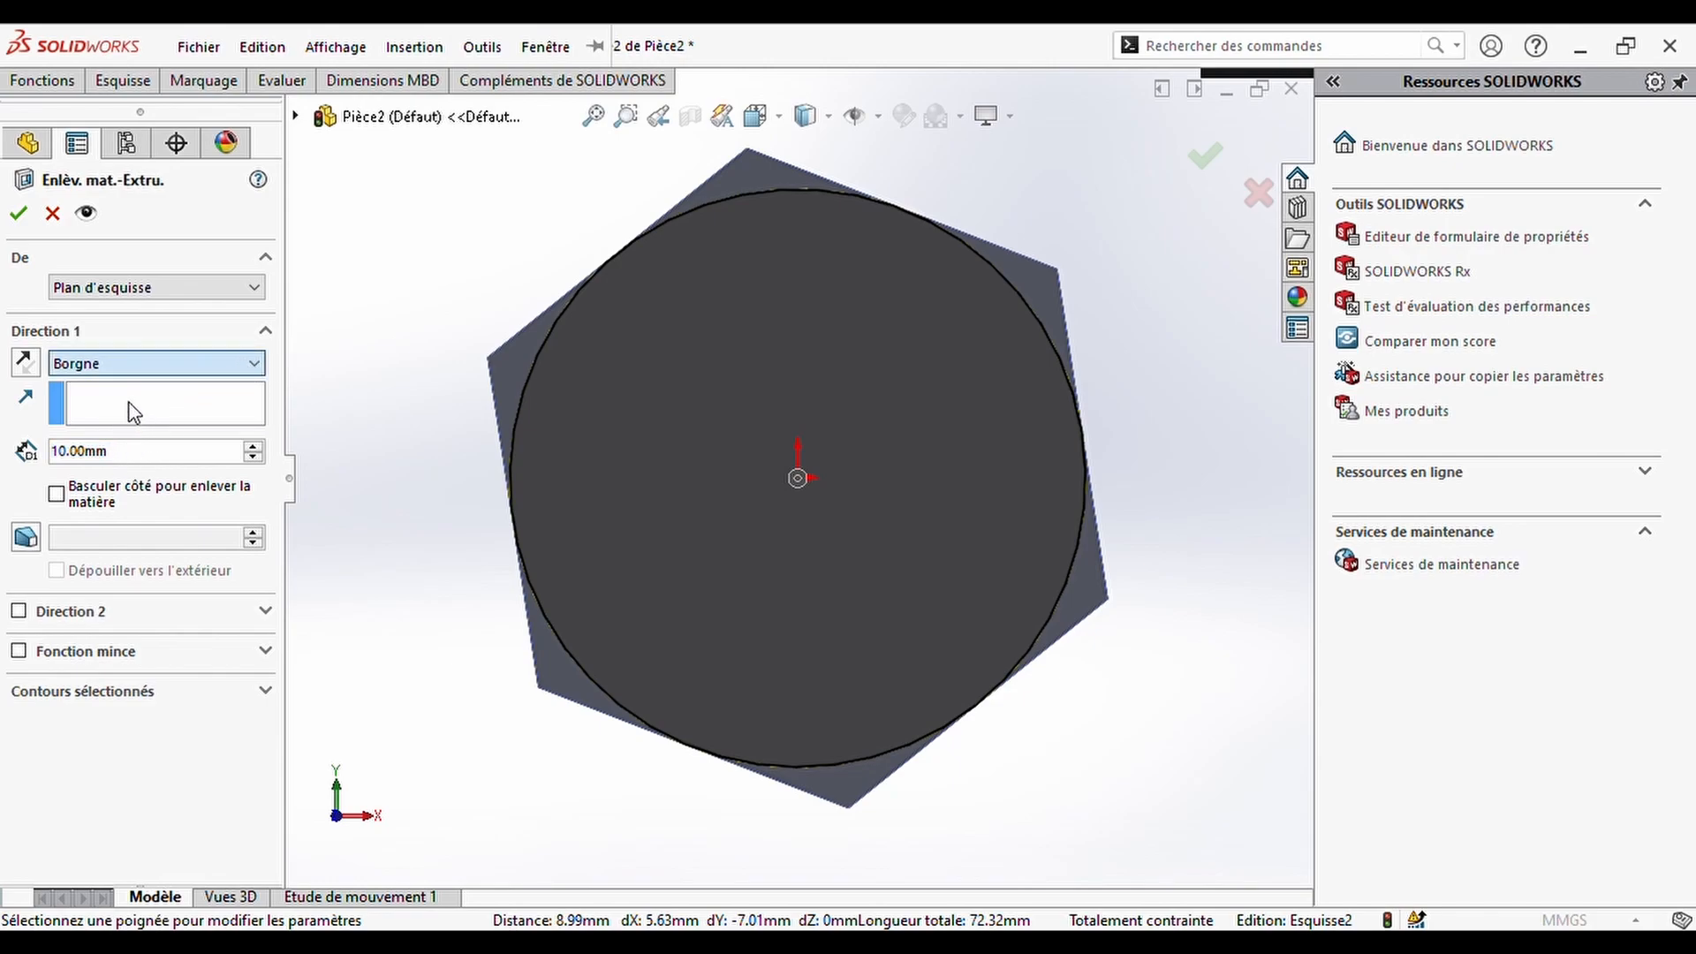
key("Down")
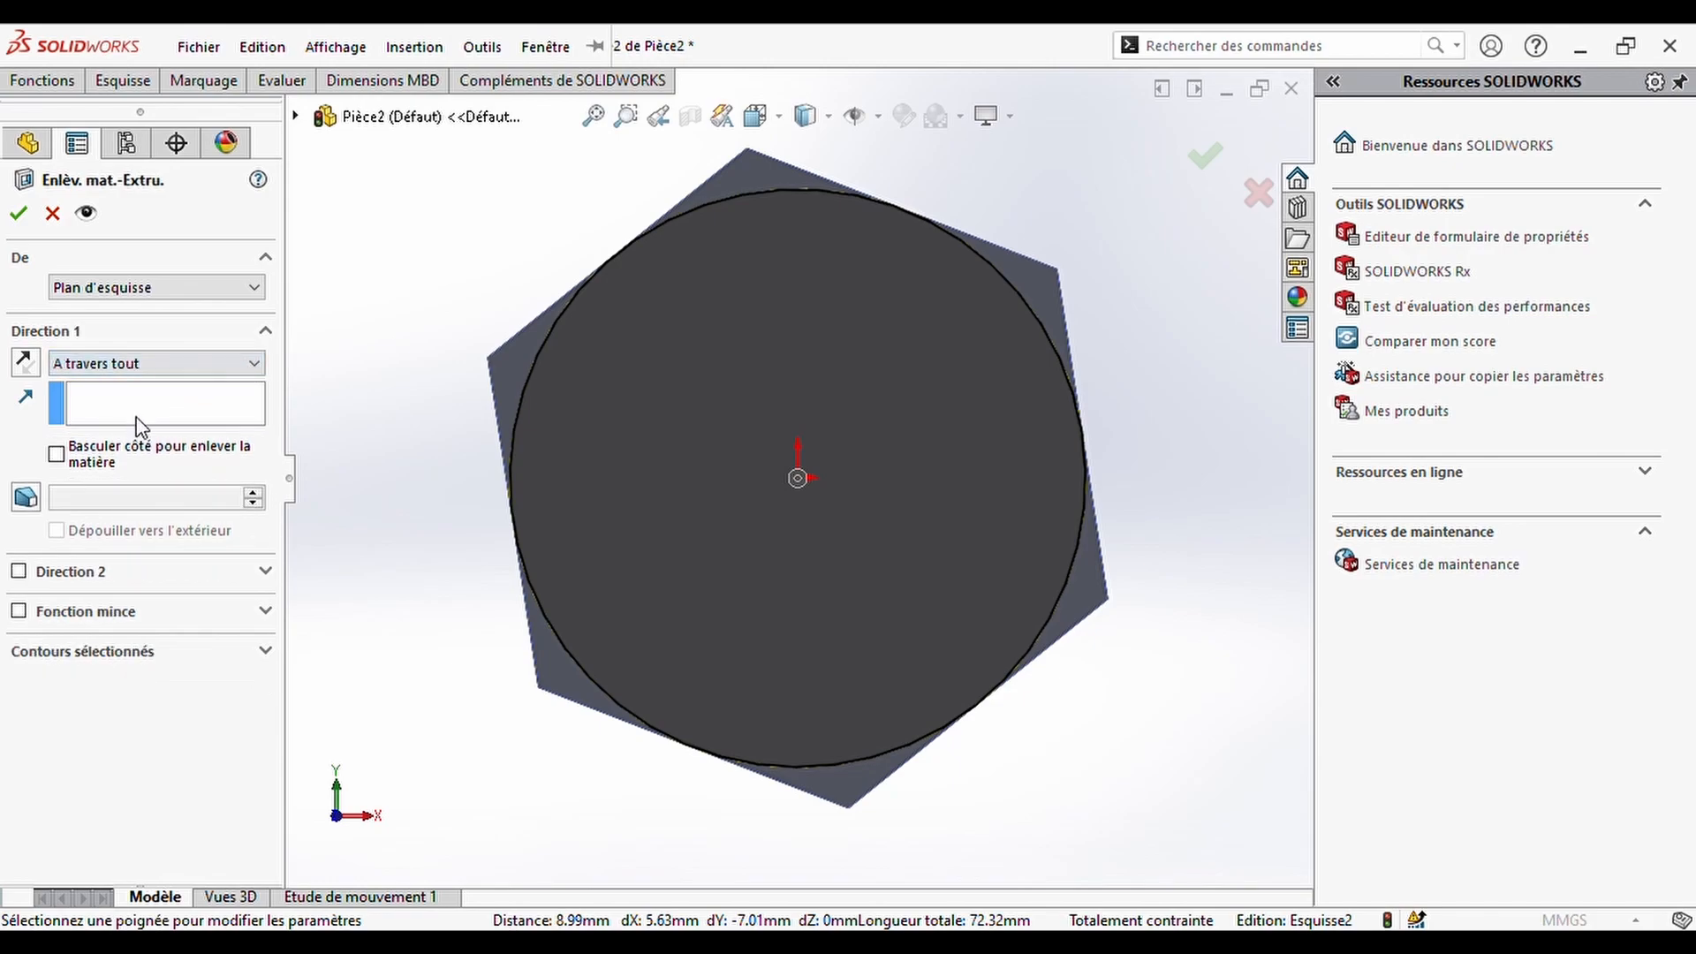
left_click(56, 456)
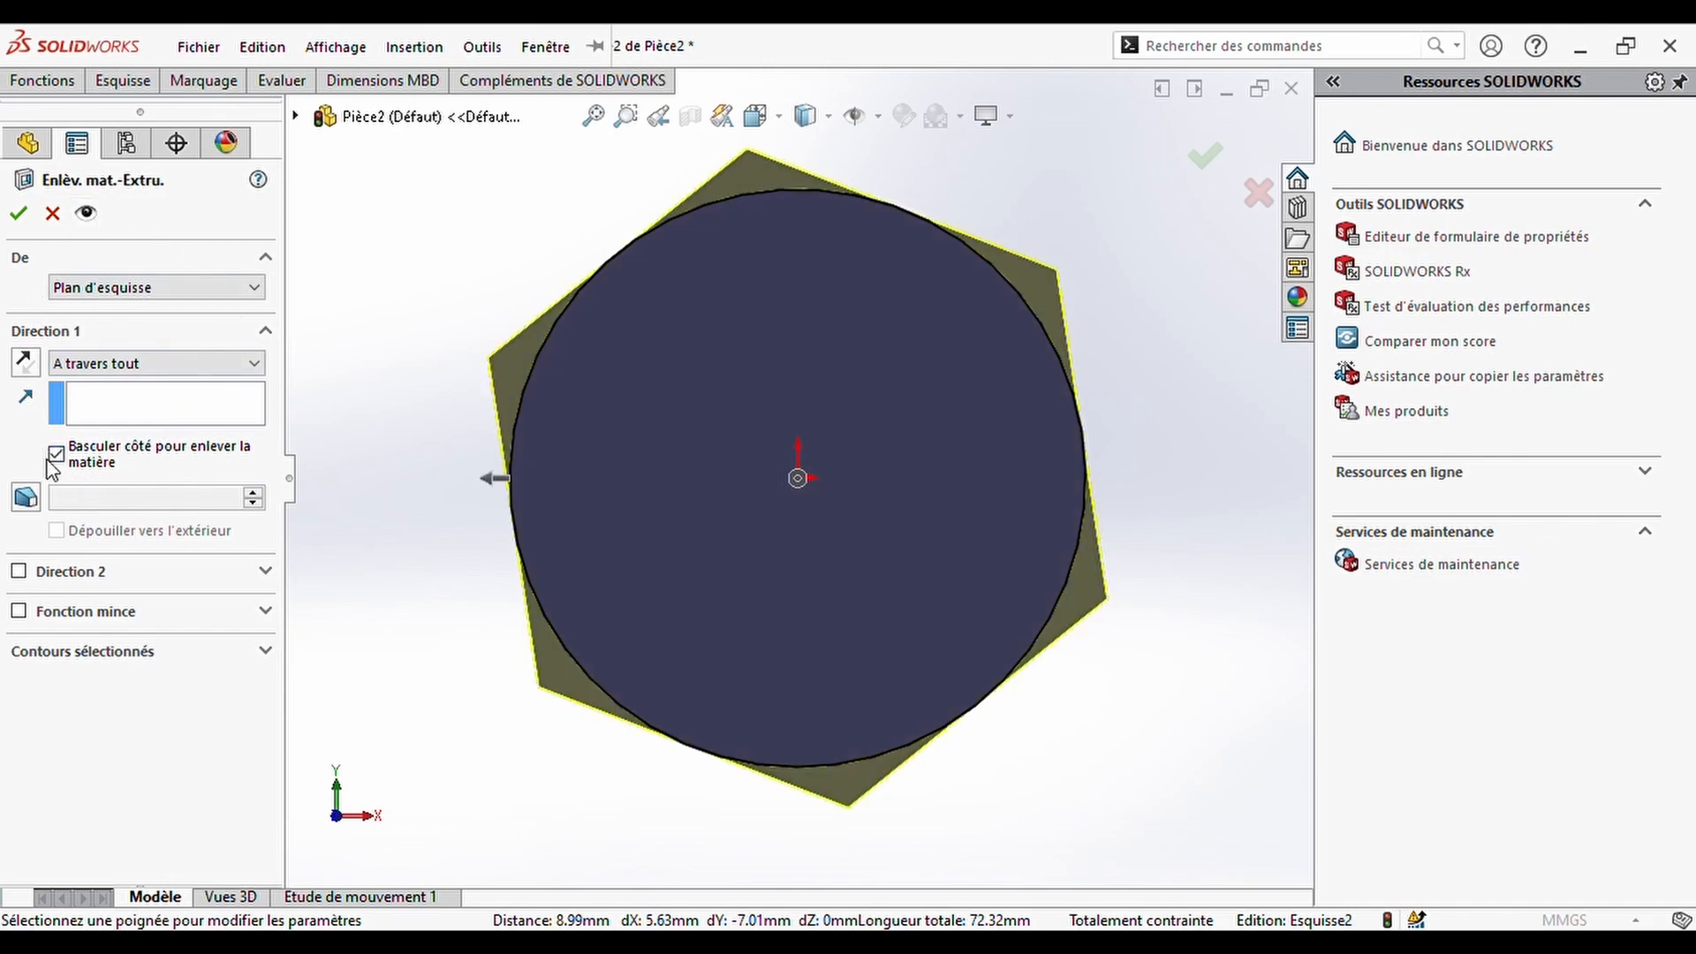
left_click(27, 500)
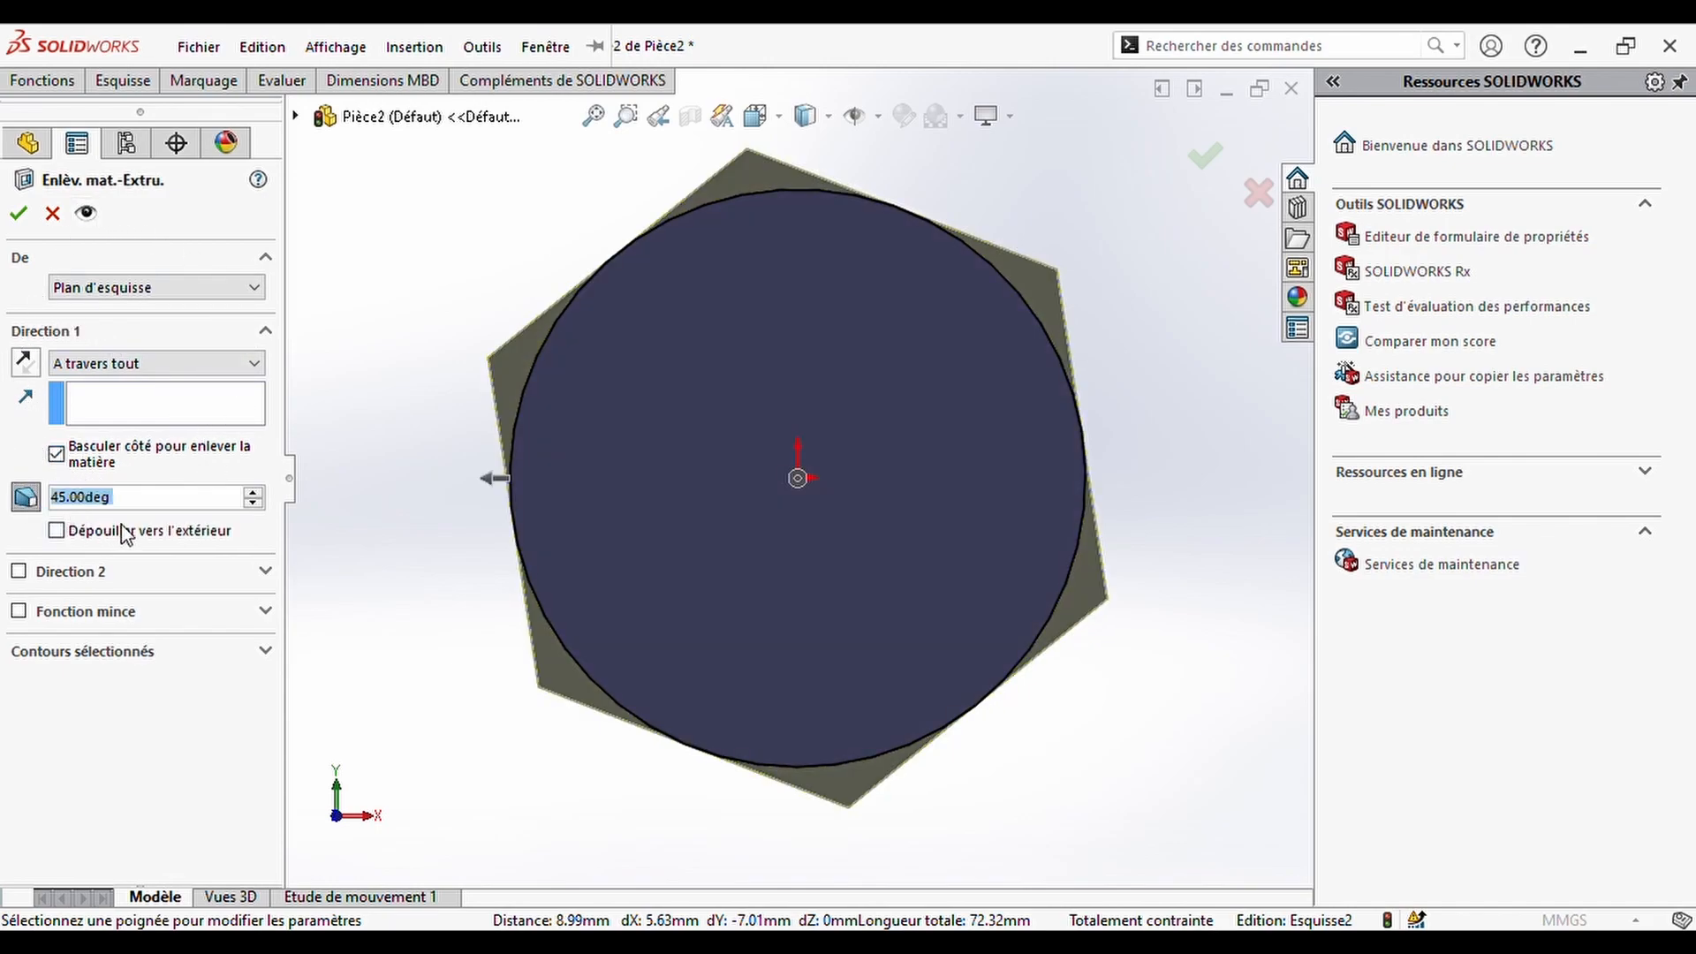
left_click(20, 213)
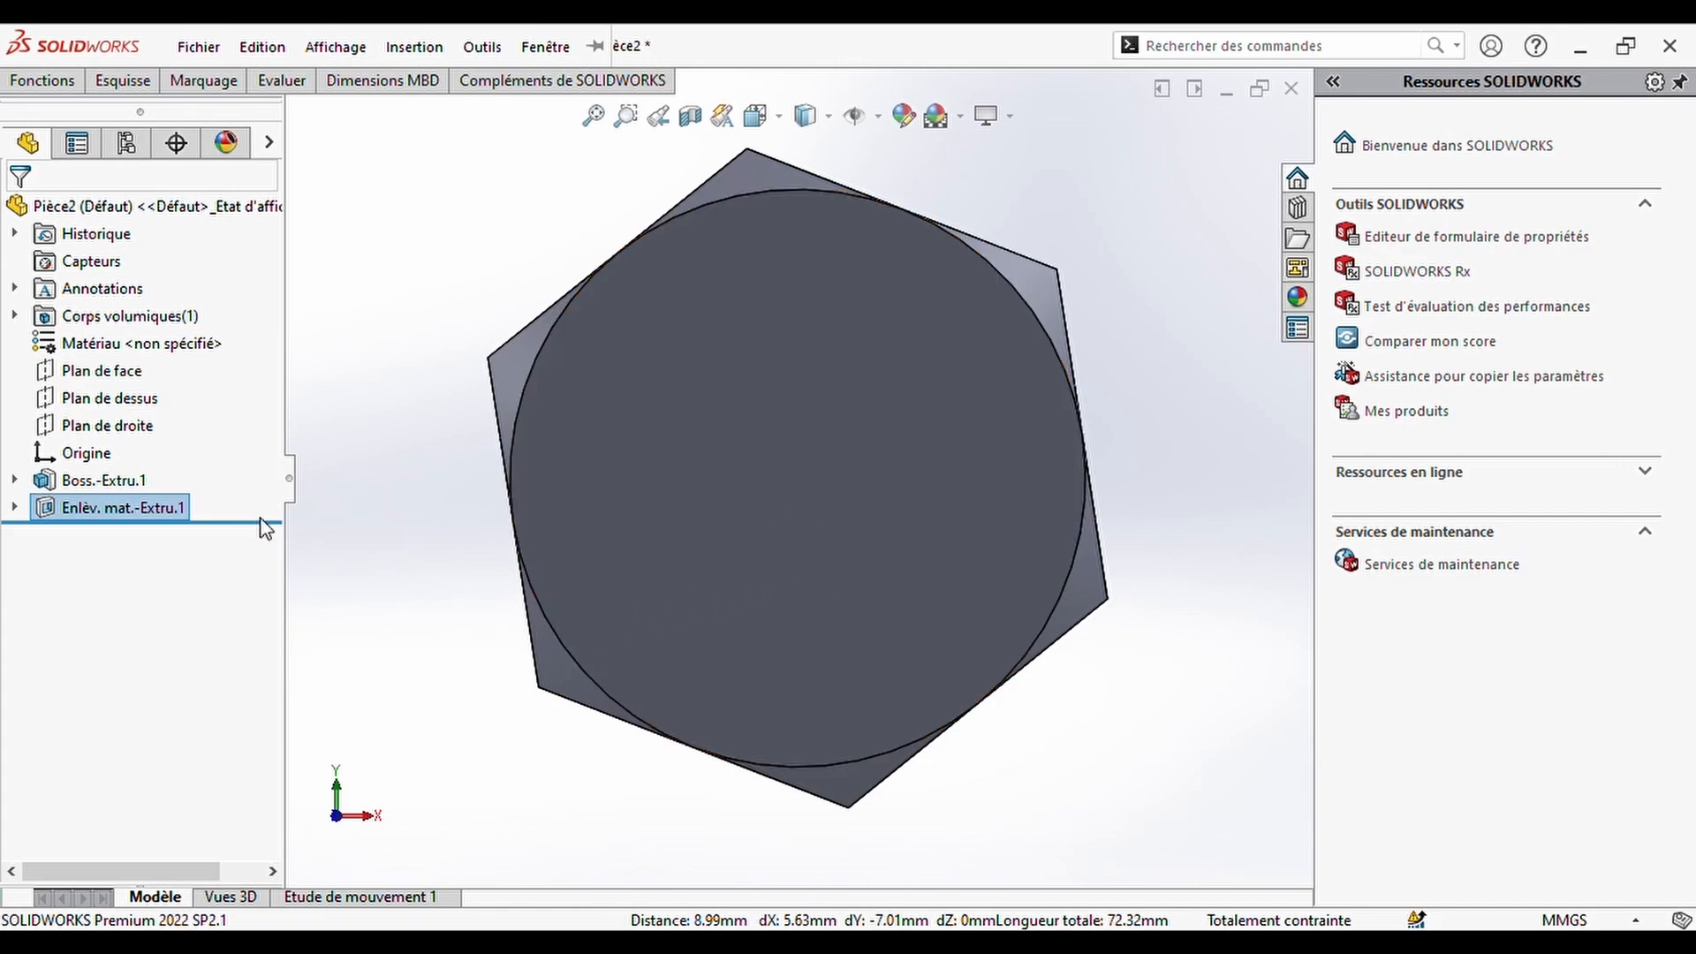
- Sketch a circle with a radius of about 14.2 mm on the back hexagonal face, centred on the origin
left_click(375, 454)
key("Right")
key("Right")
key("Right")
key("Right")
key("Right")
key("Right")
key("Right")
key("Right")
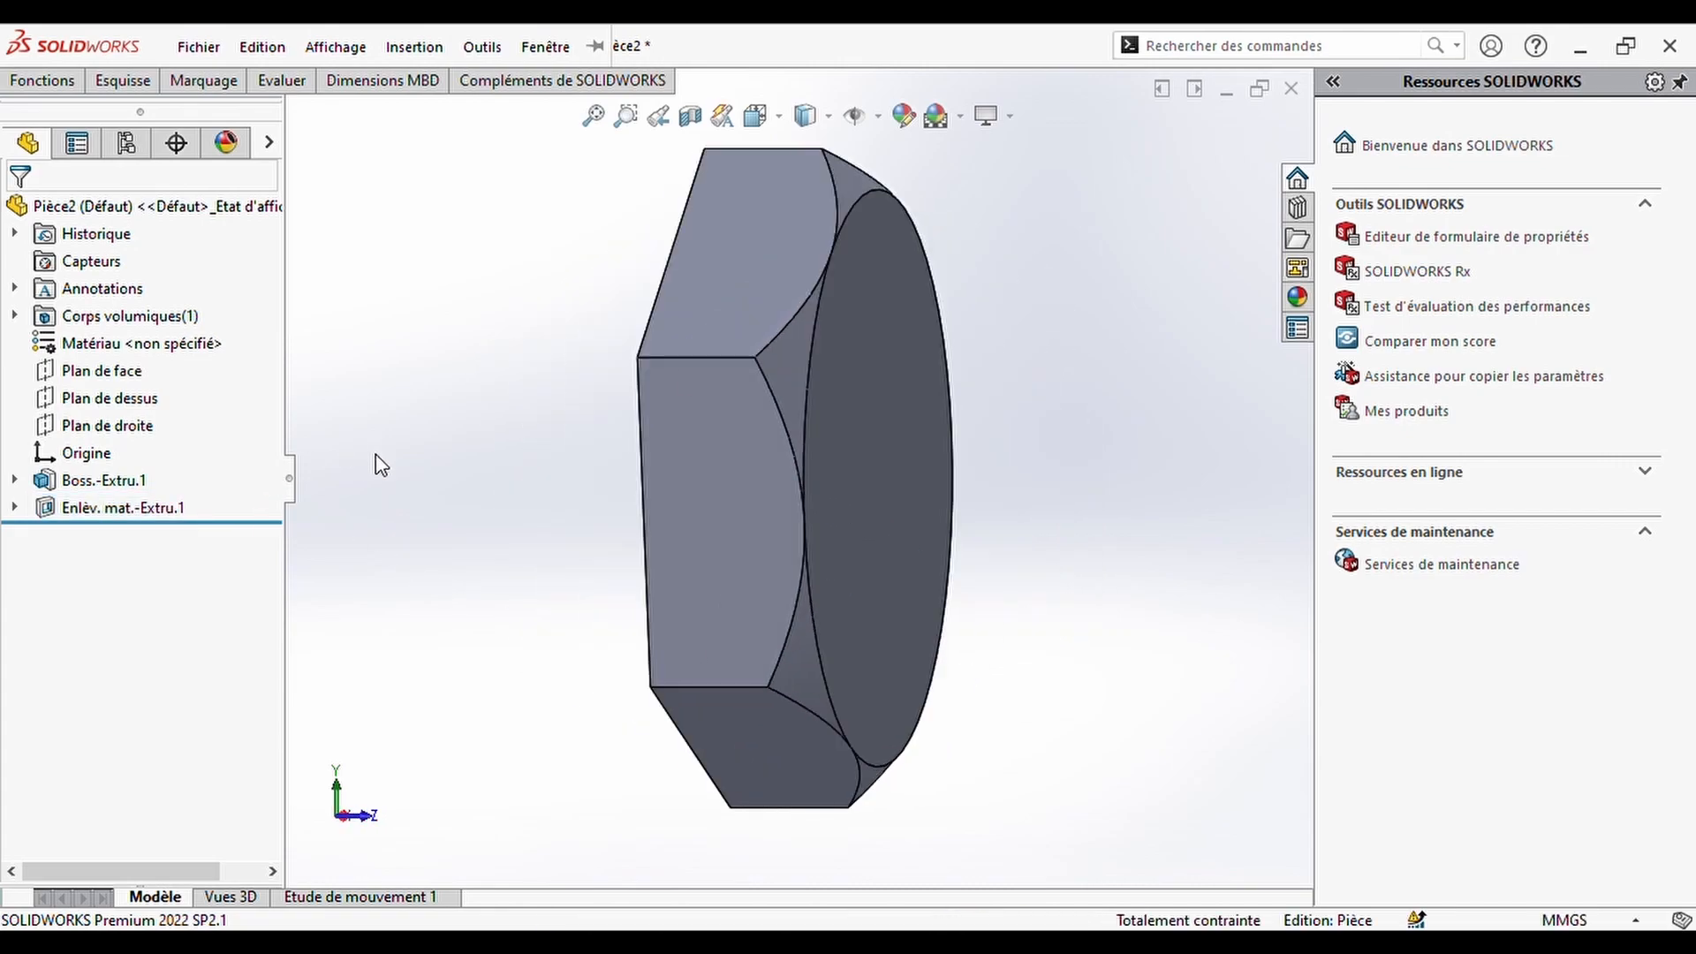
key("Right")
key("Right")
key("Right")
left_click(673, 446)
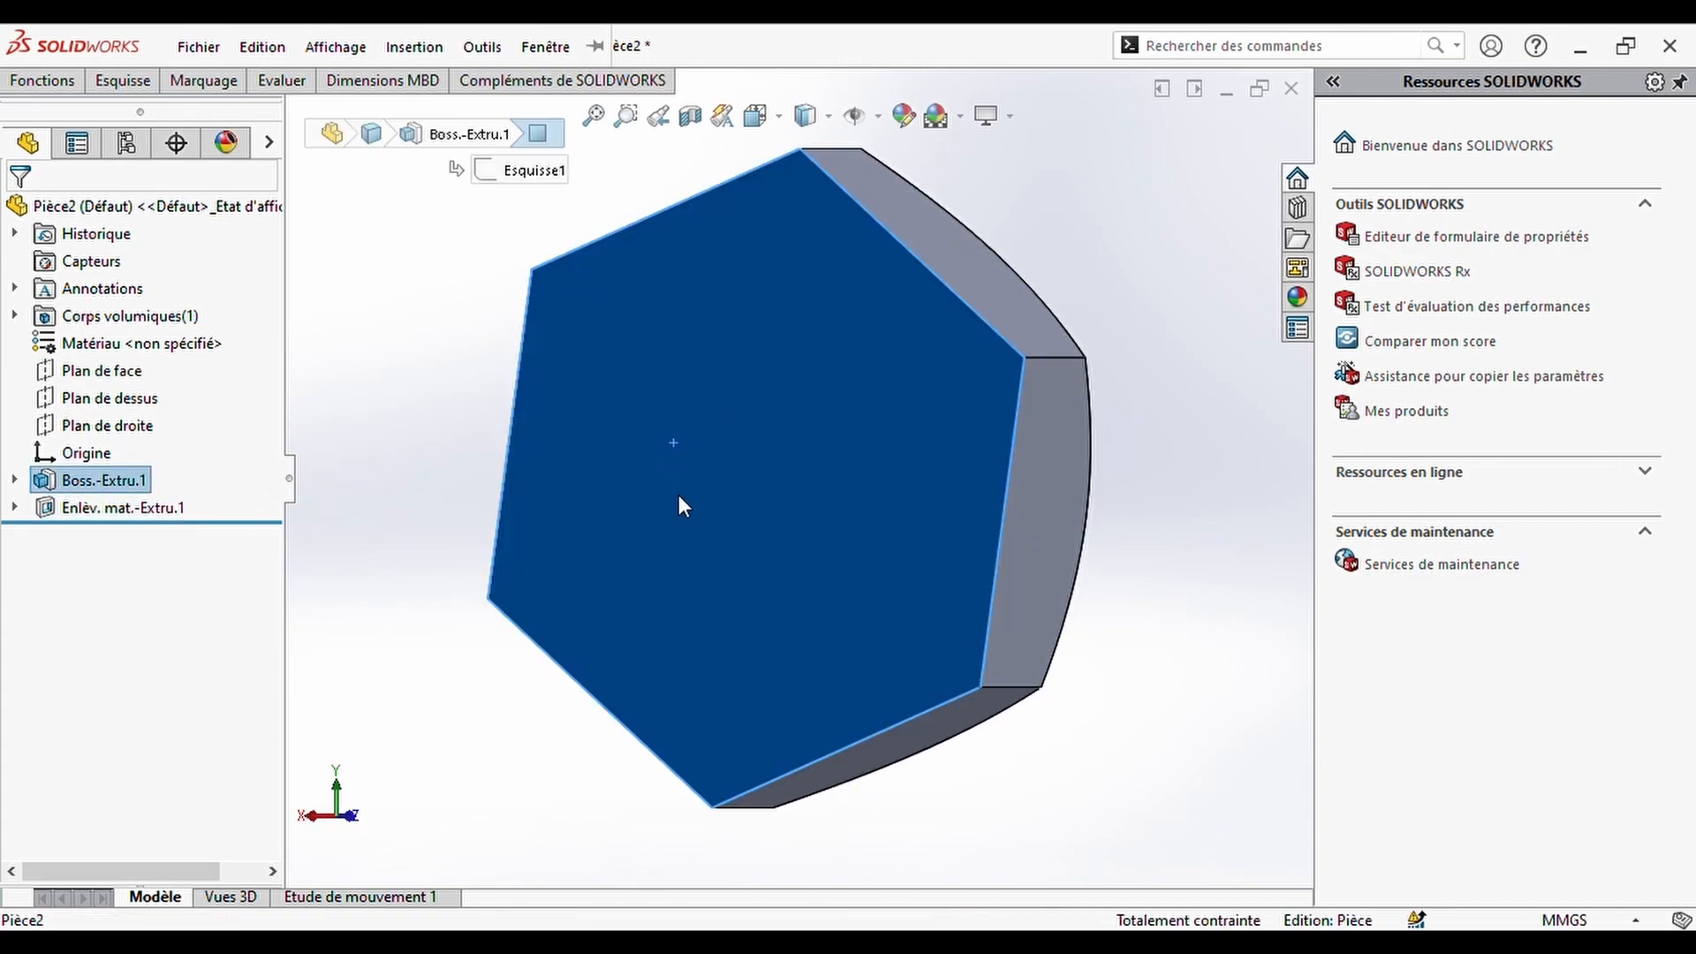
left_click(895, 368)
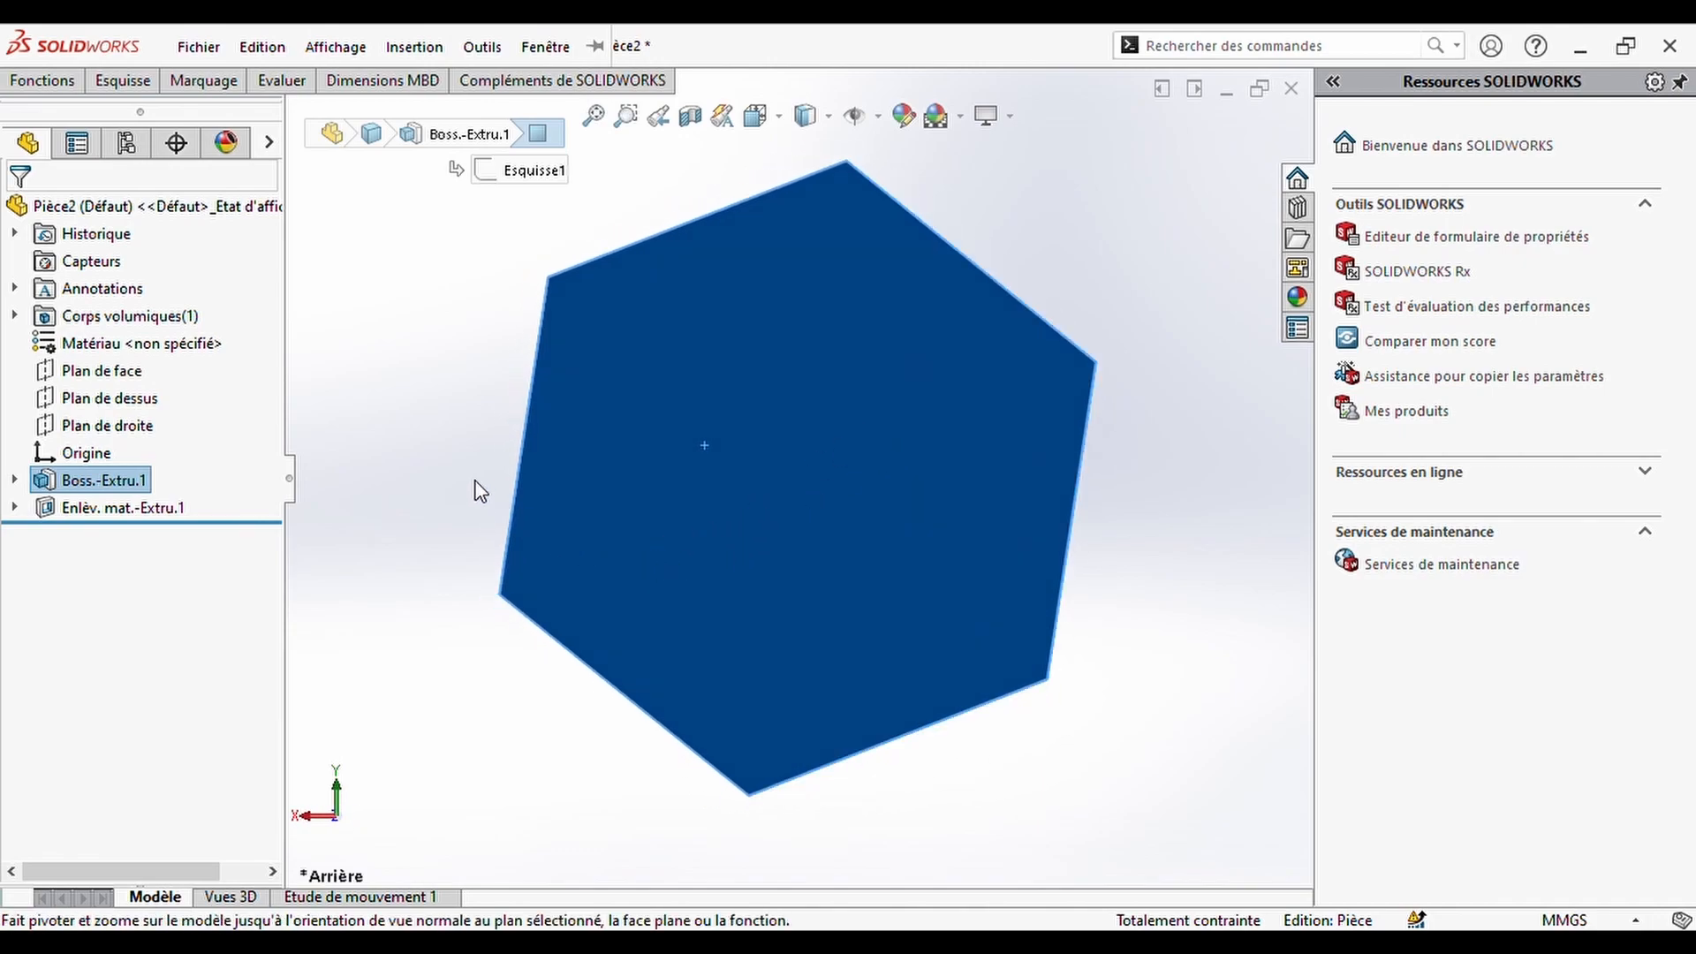
left_click(122, 81)
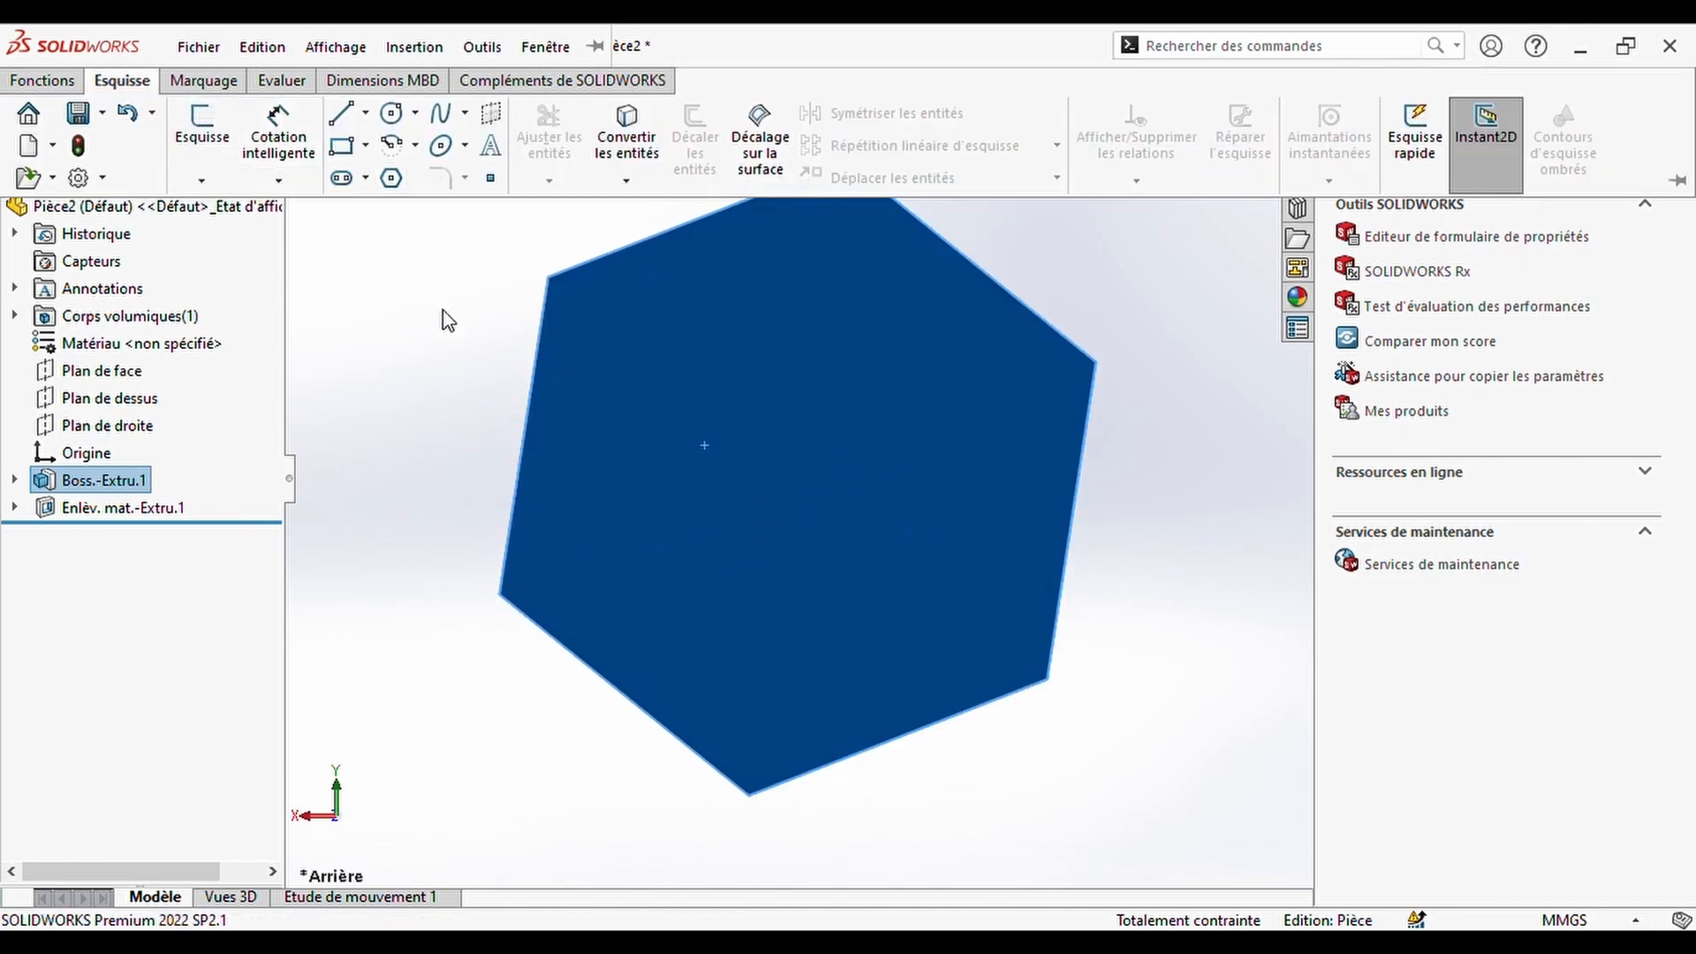
left_click(392, 113)
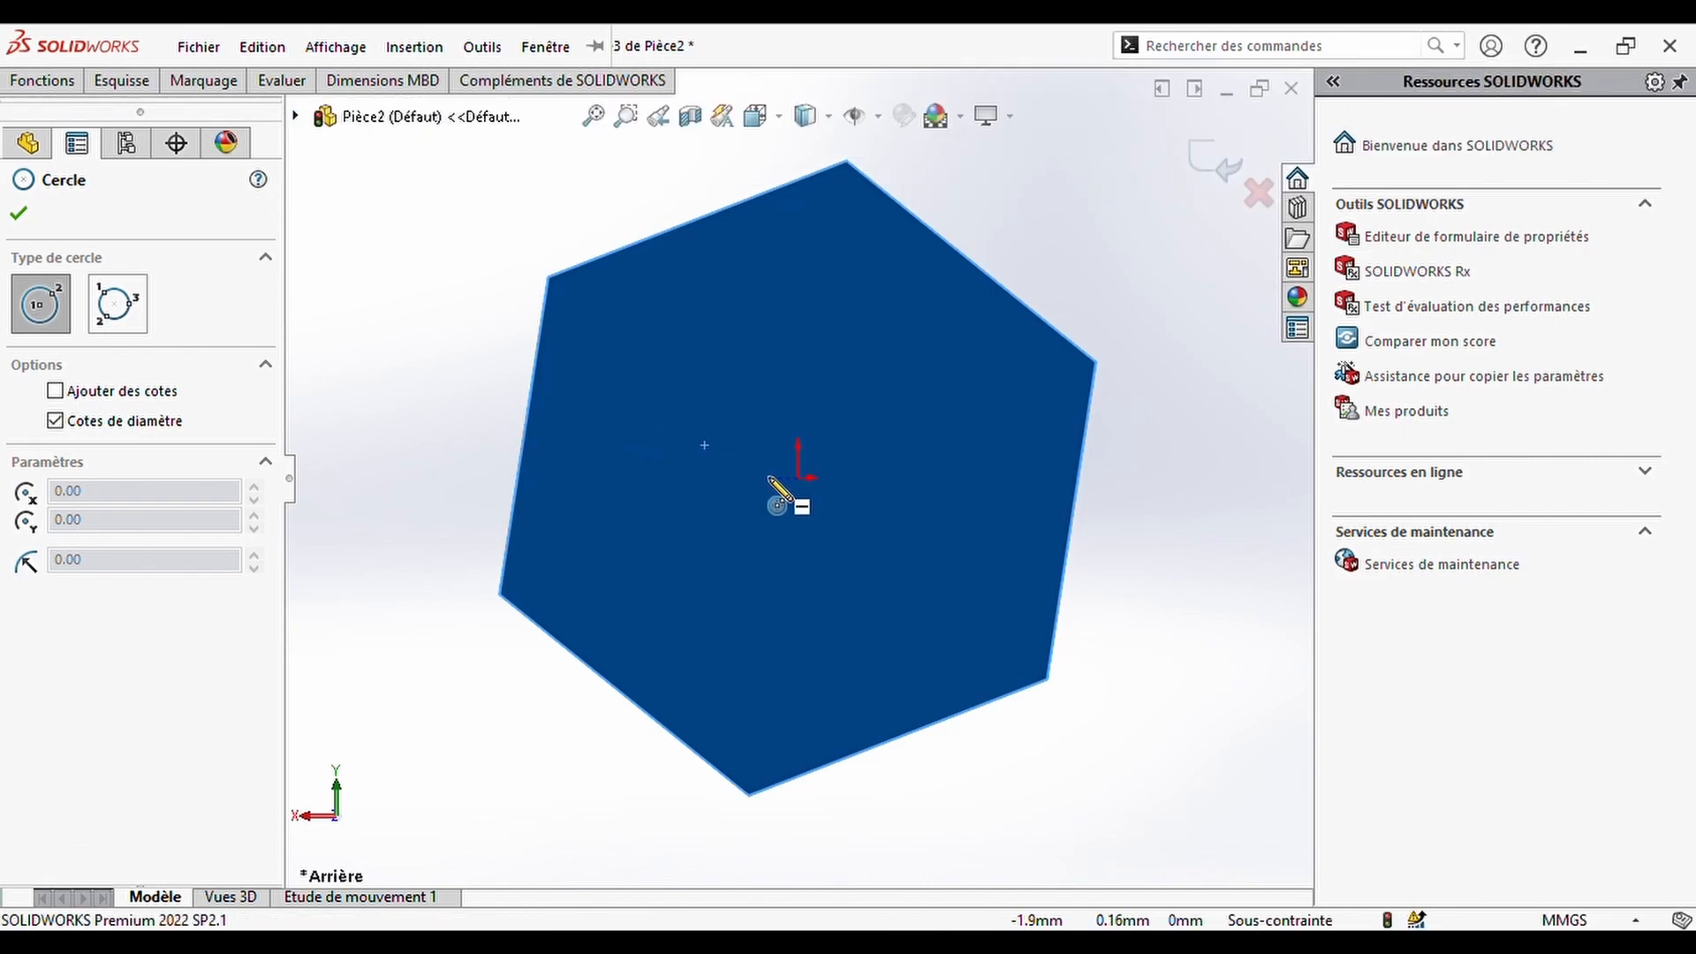
left_click(797, 477)
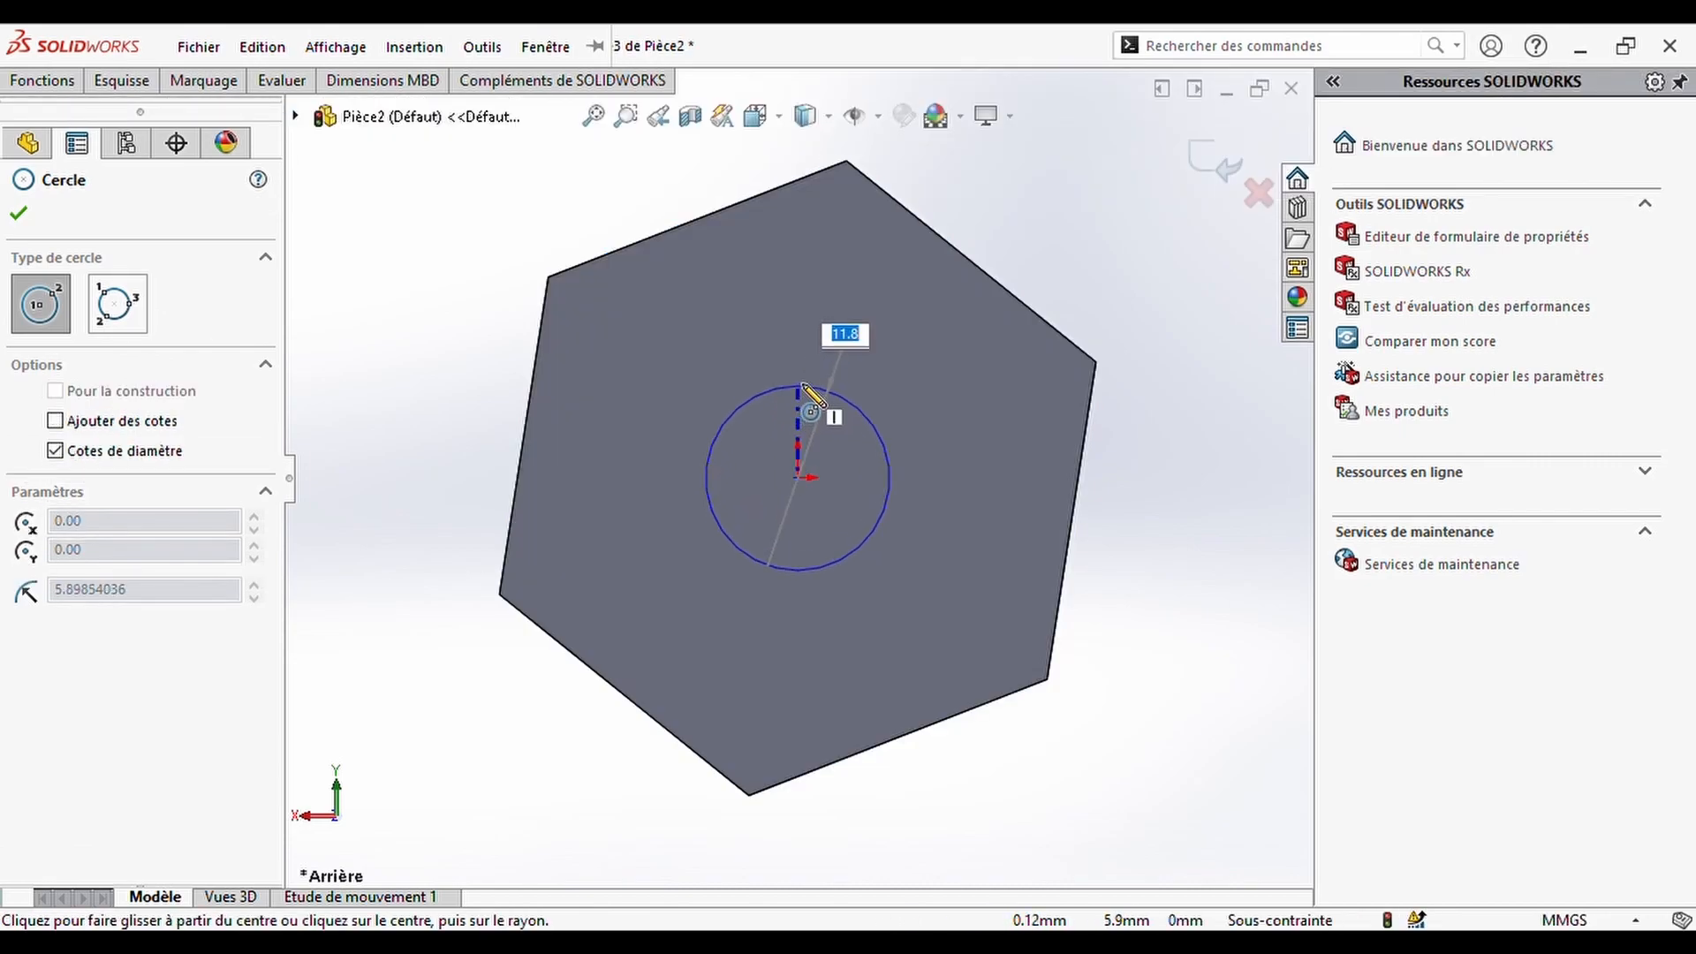
left_click(910, 279)
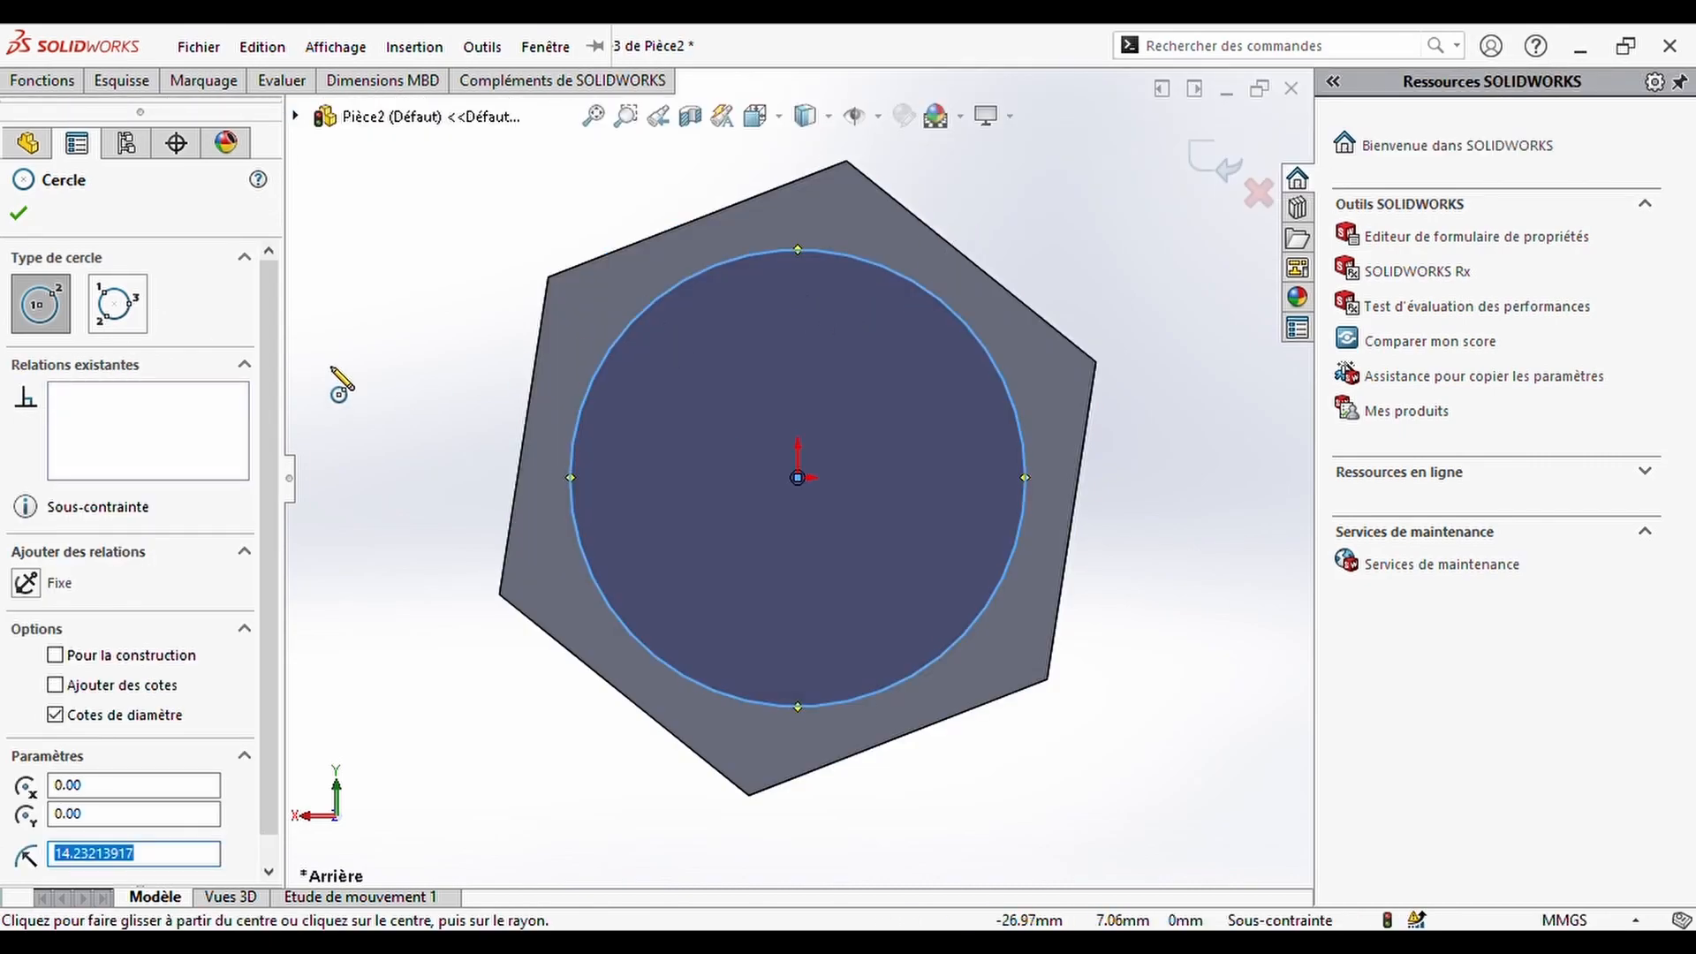
left_click(20, 214)
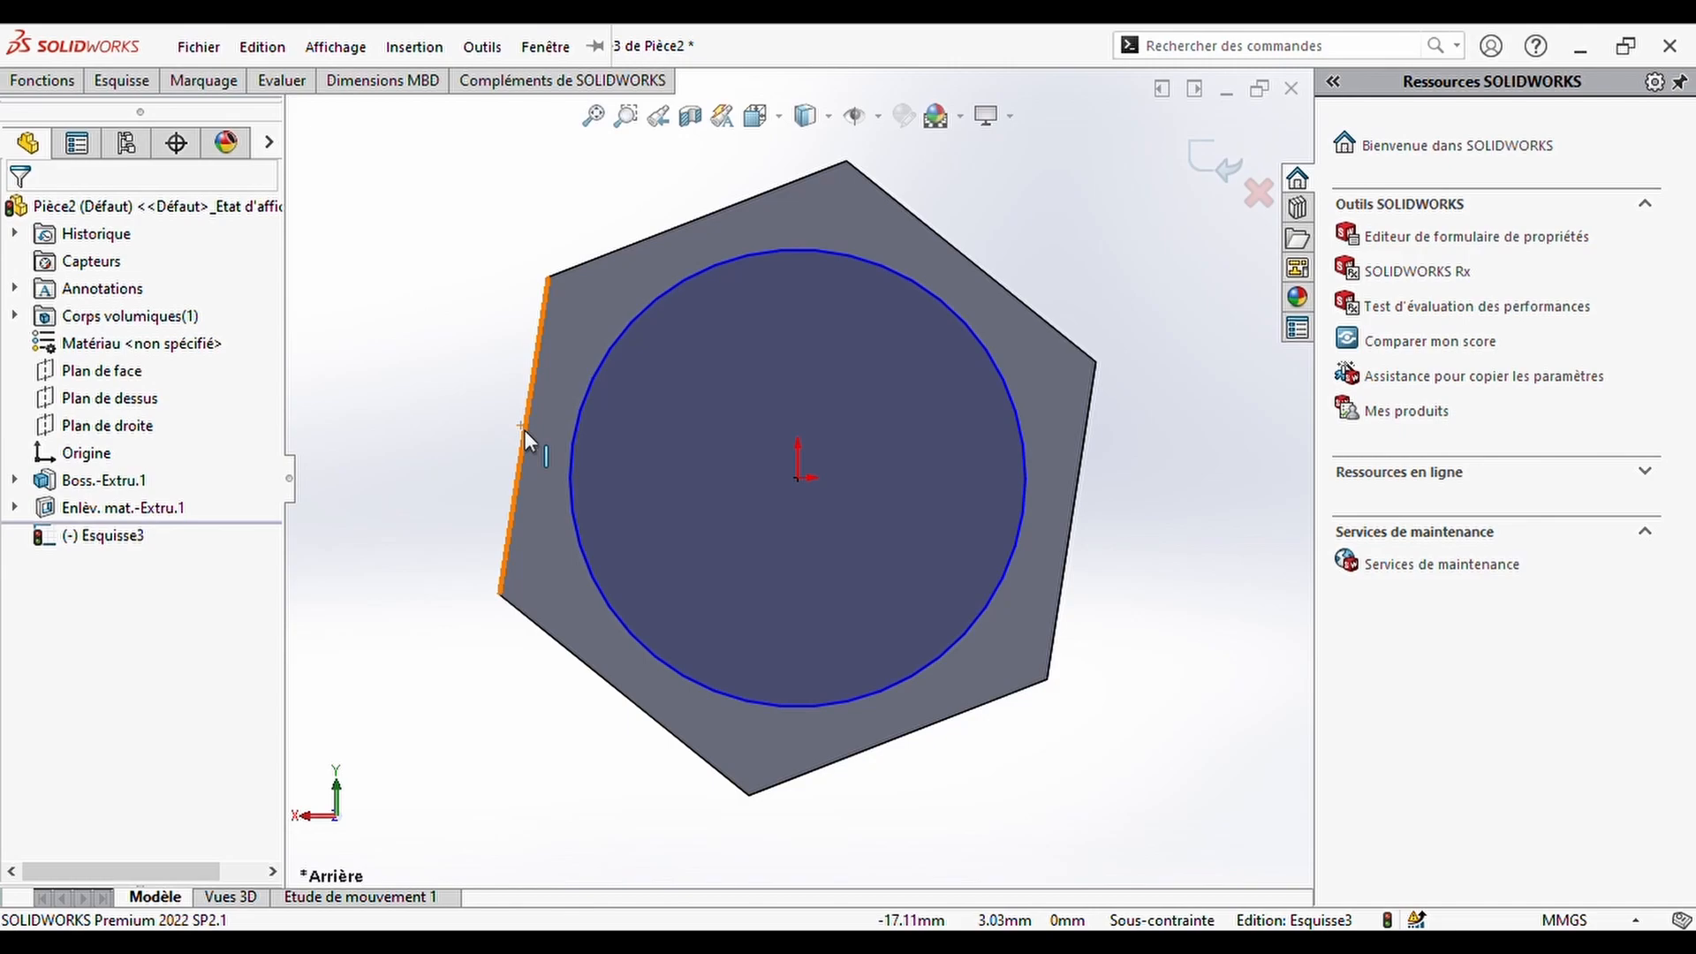
- Make the back-face circle tangent to one side of the hexagon
left_click(589, 436)
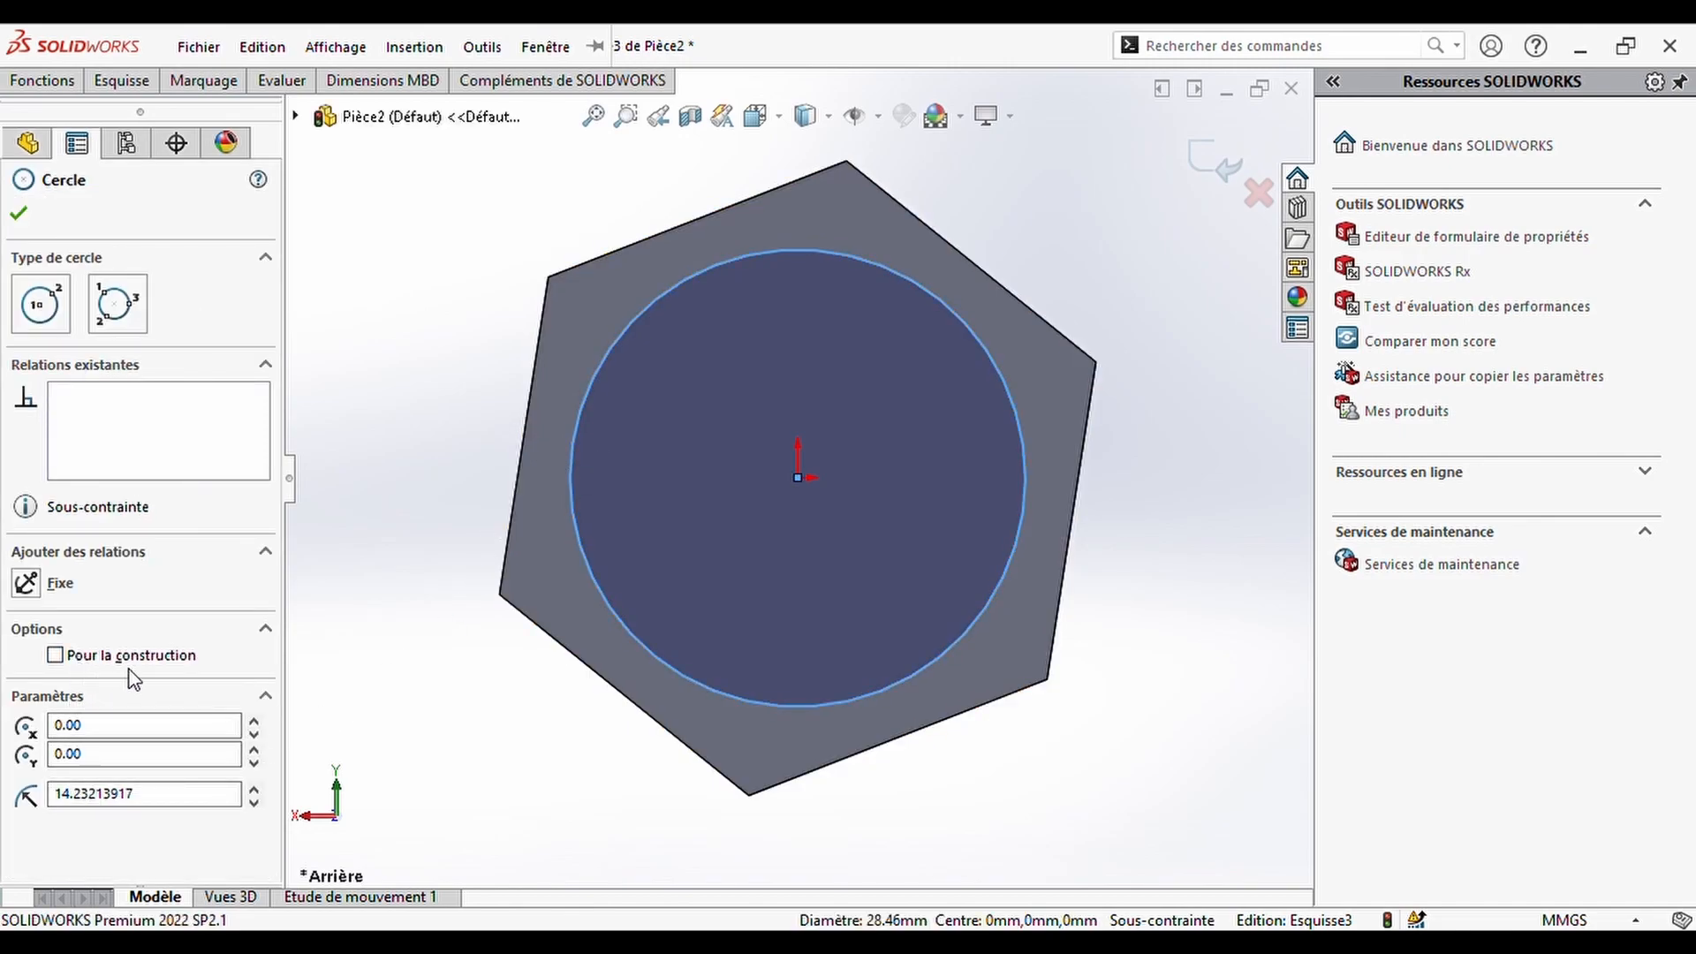
left_click(431, 618)
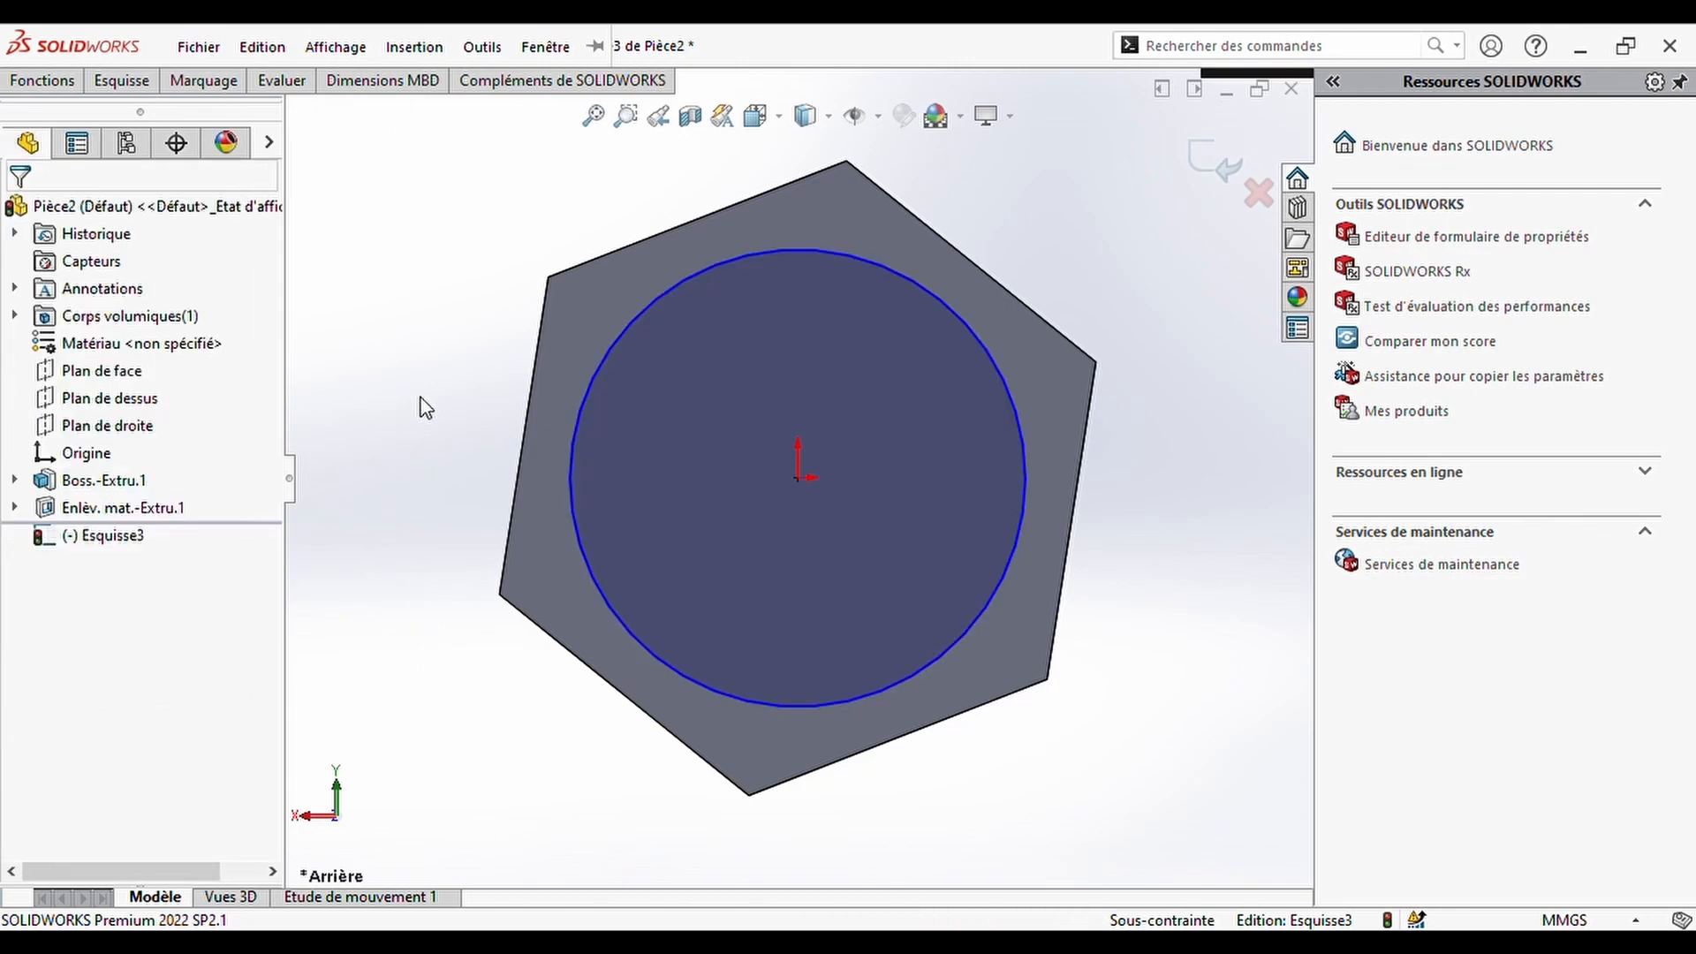
left_click(522, 479)
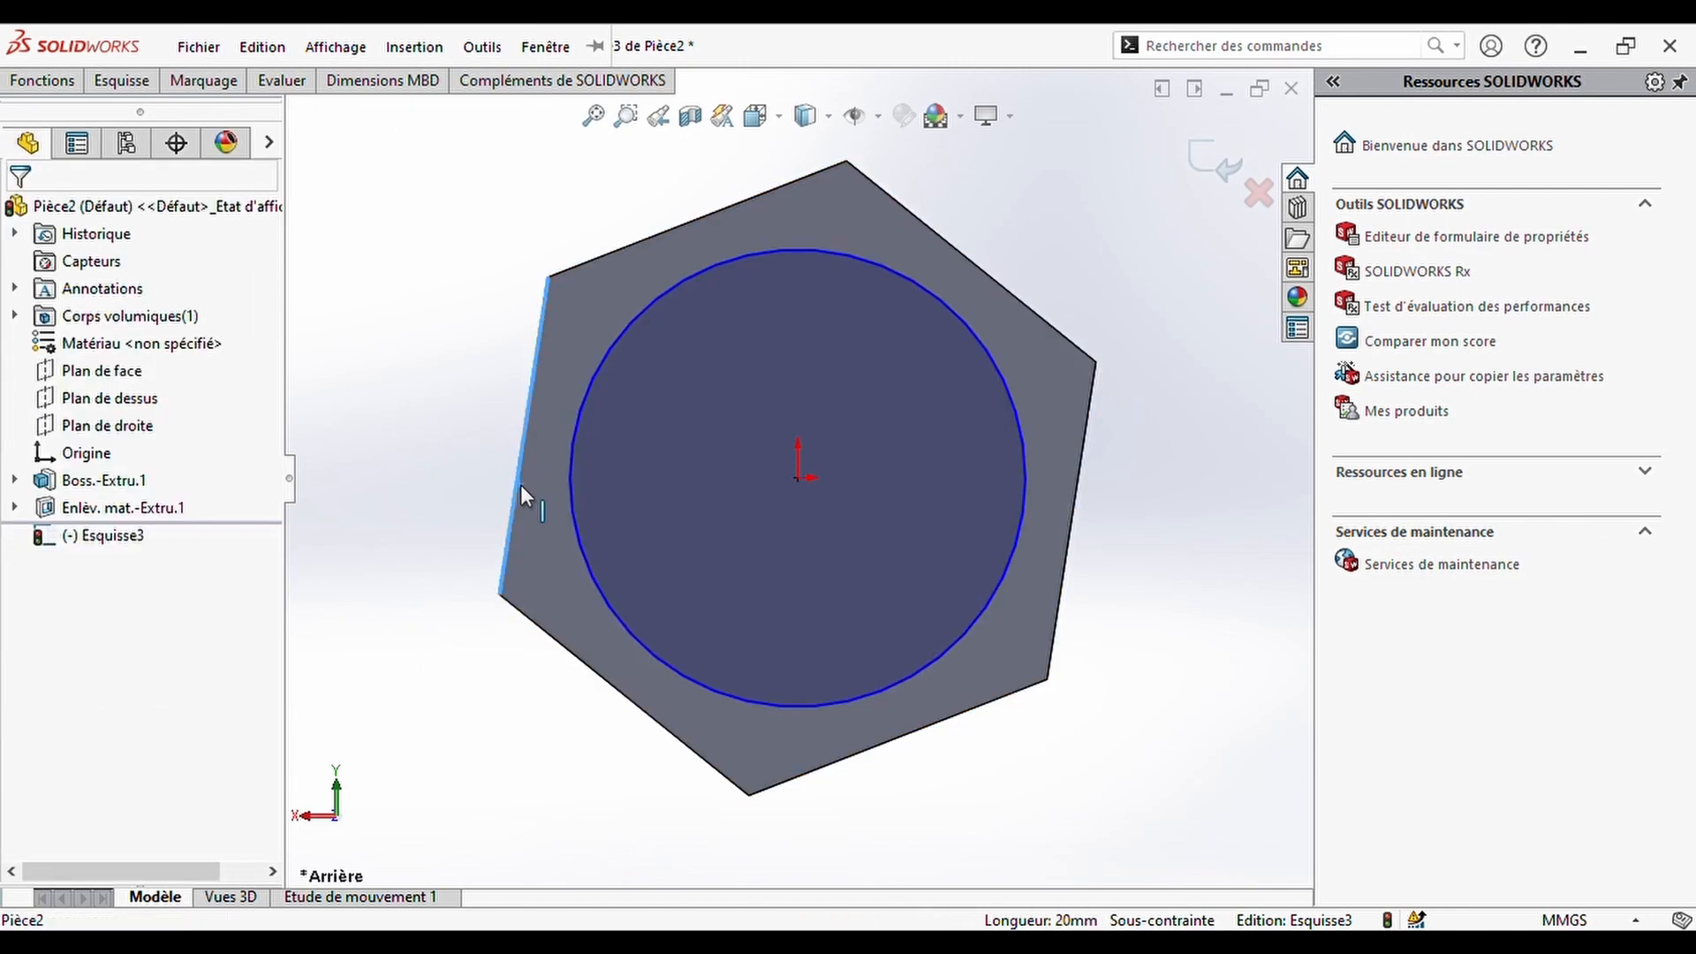
left_click(569, 489, "ctrl")
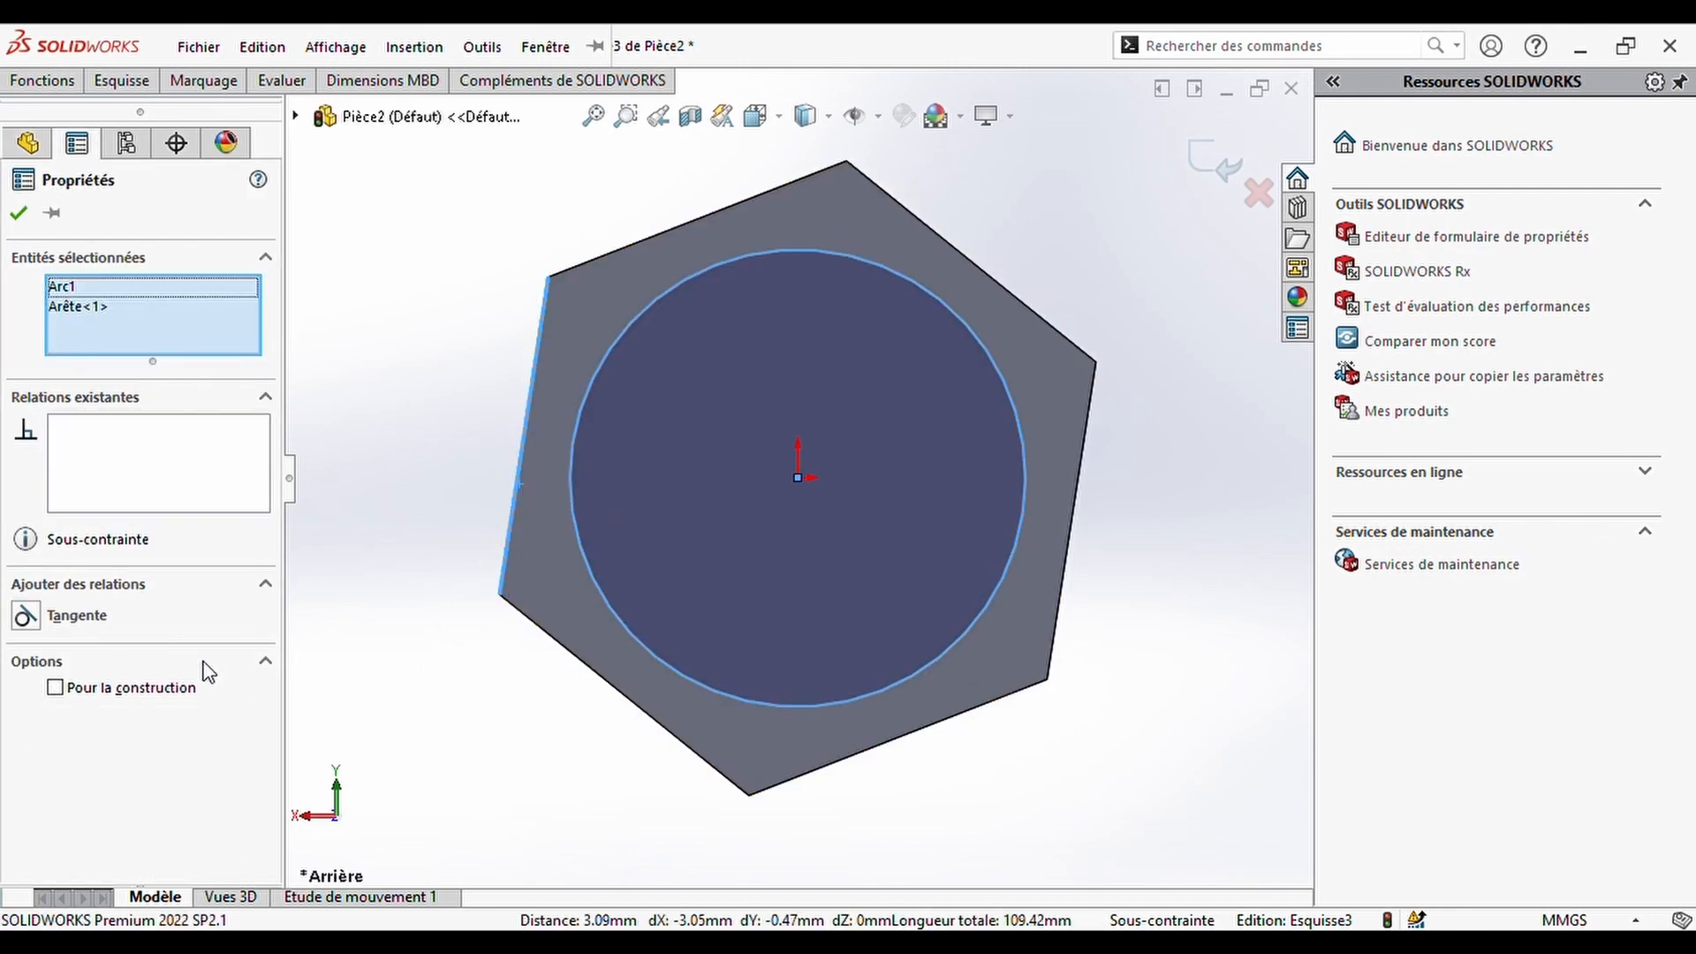
left_click(77, 616)
left_click(30, 214)
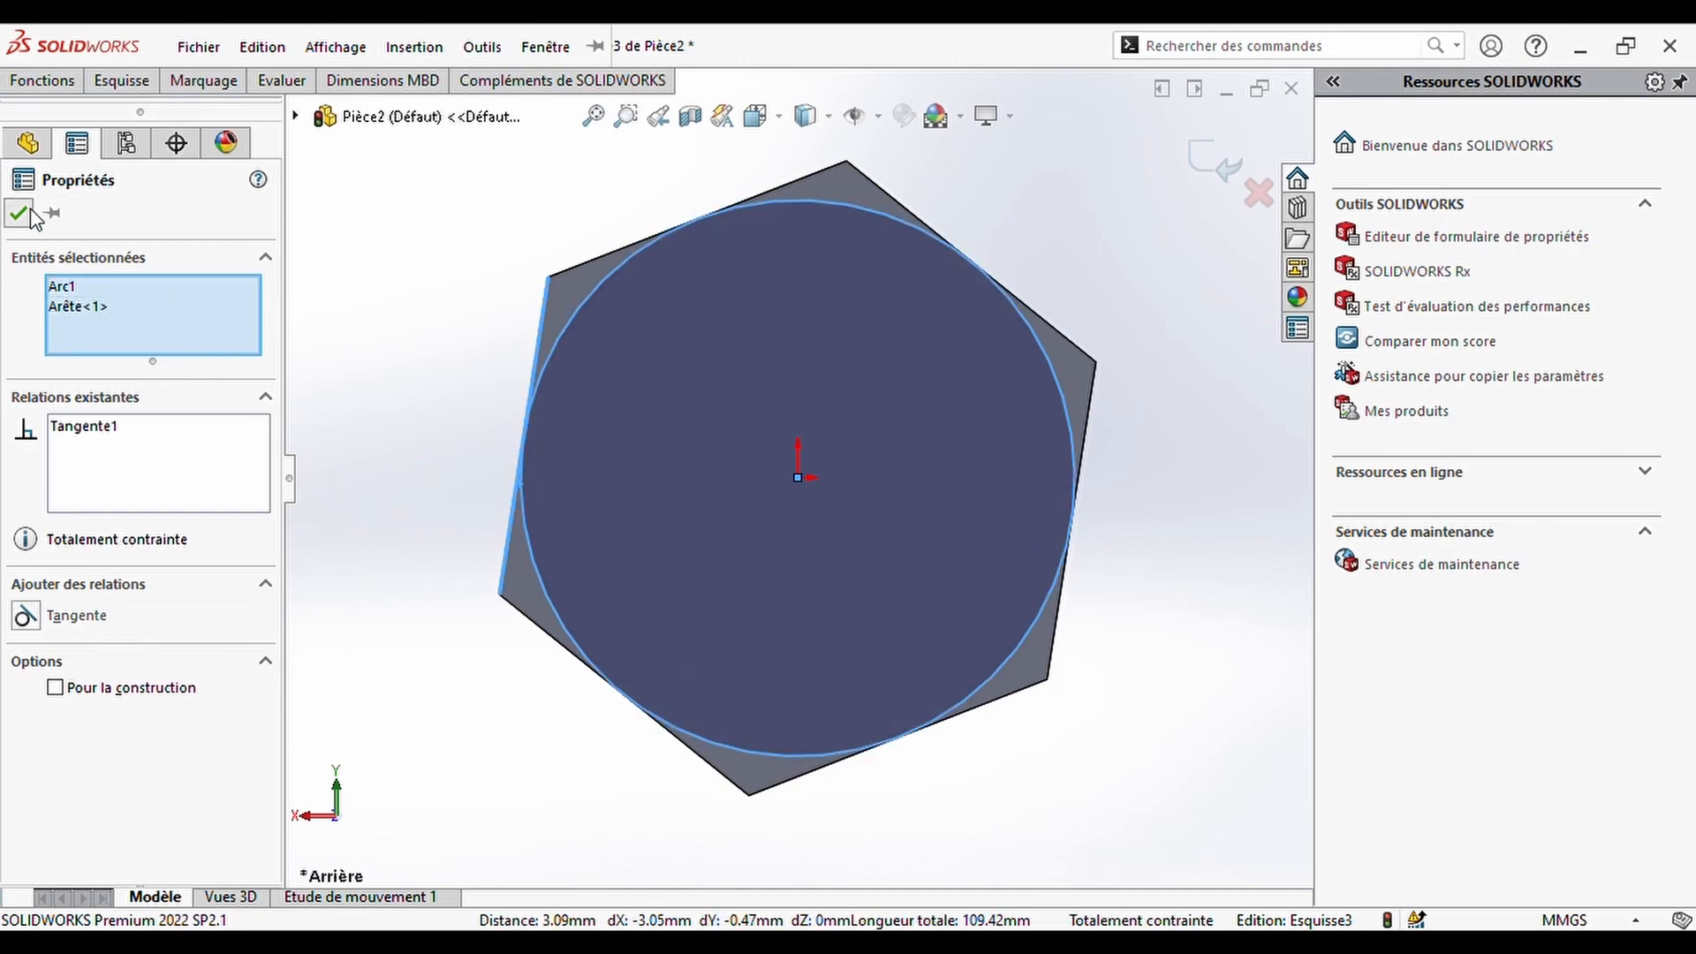
- Cut-extrude the back circle sketch through all, with the side to cut flipped outward and a 45° draft
left_click(42, 81)
left_click(565, 172)
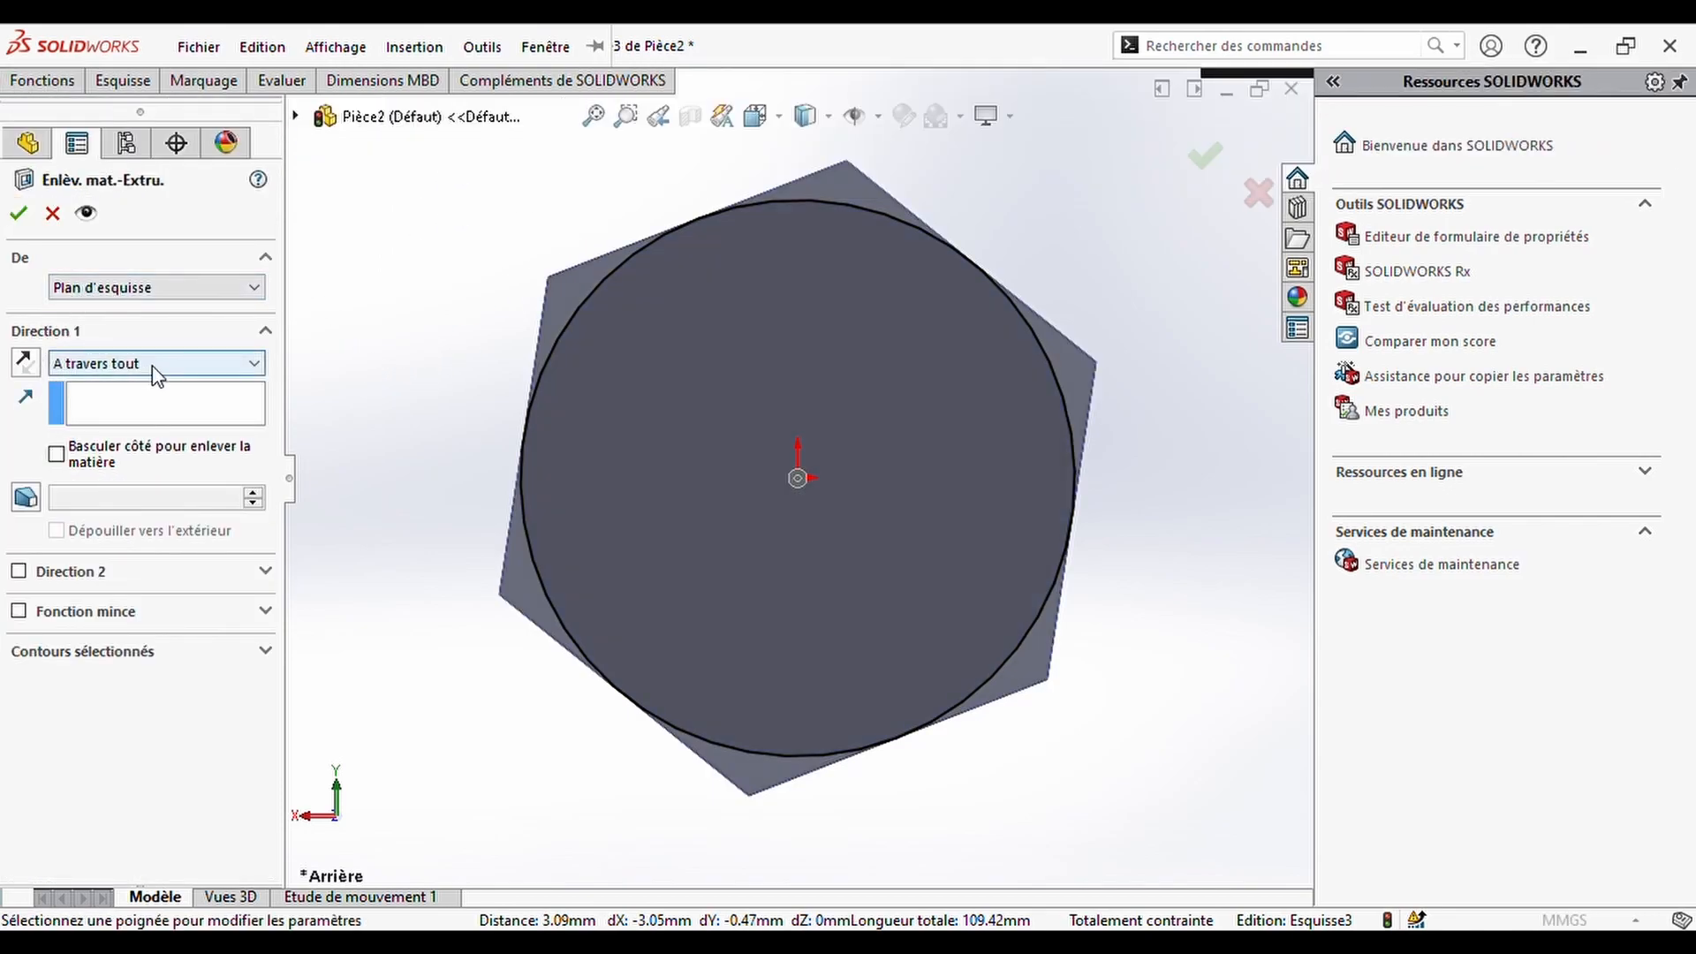
left_click(56, 455)
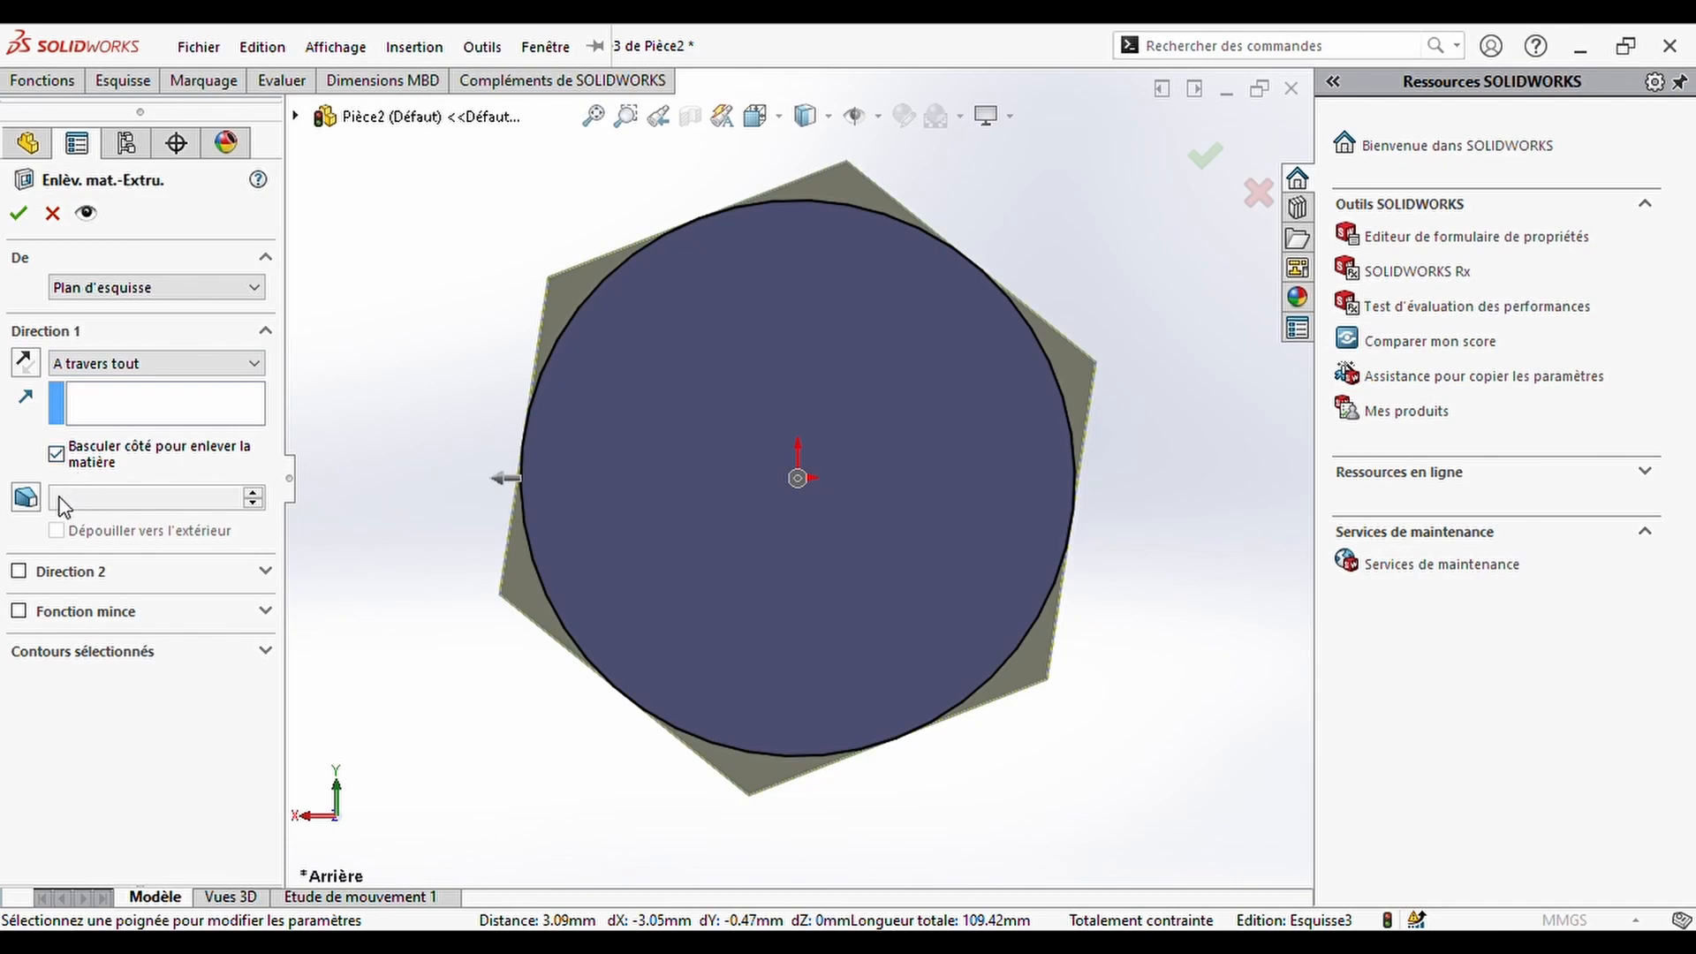
left_click(24, 499)
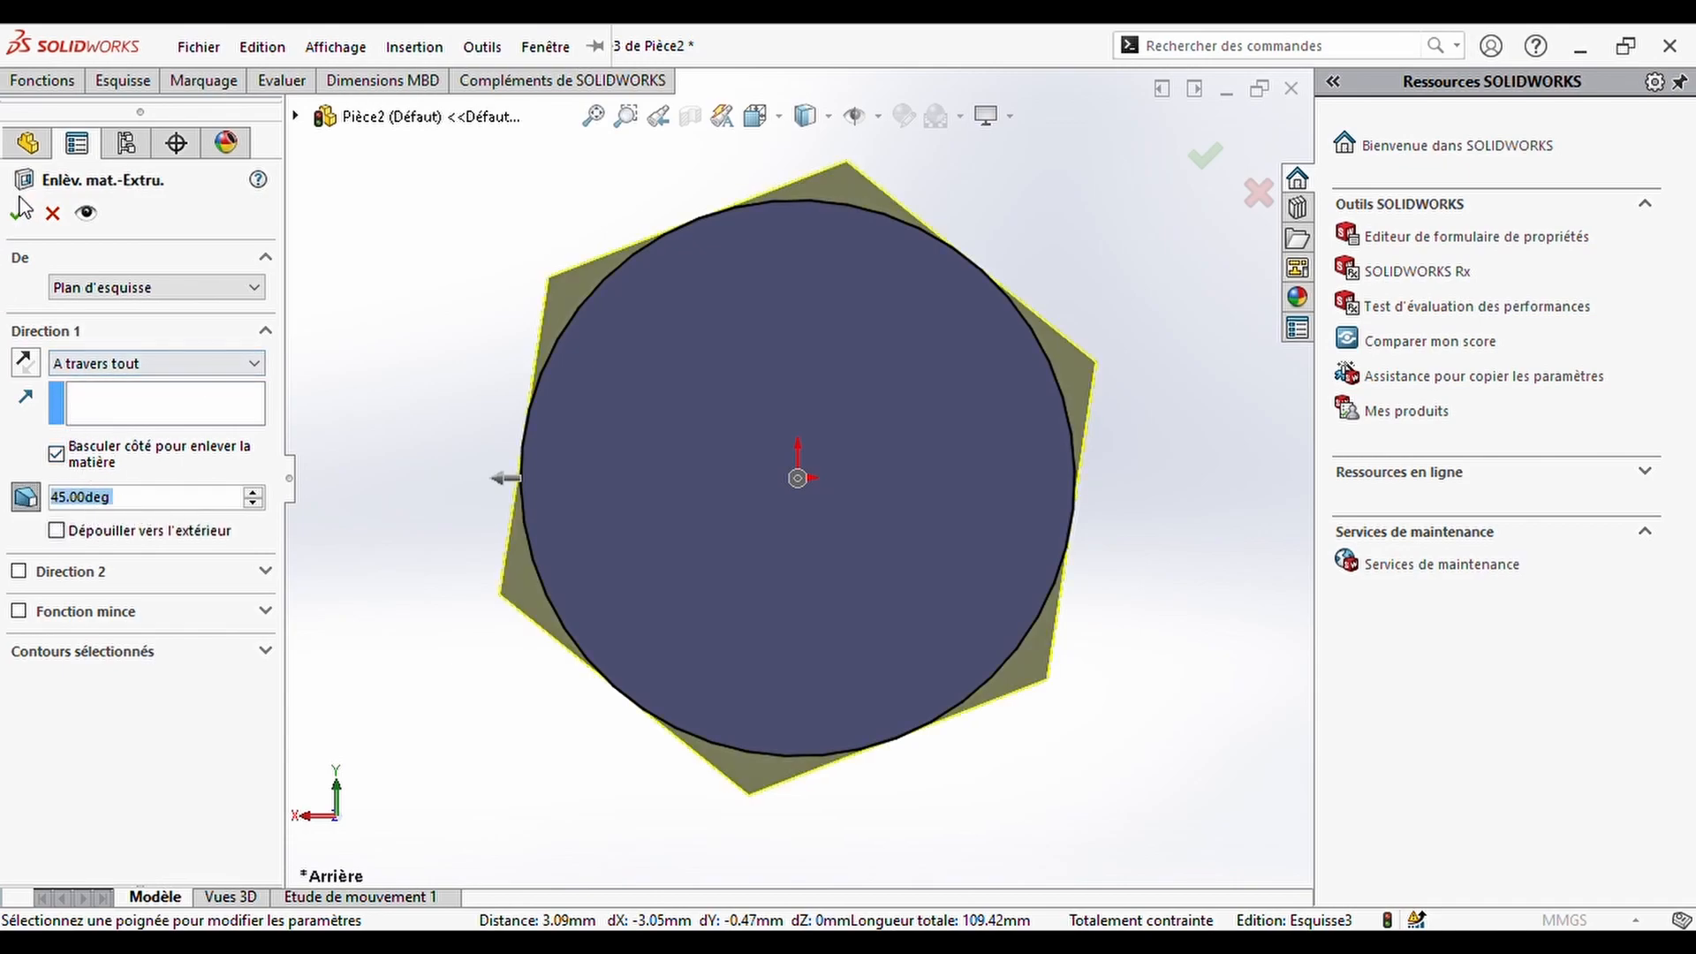
left_click(19, 213)
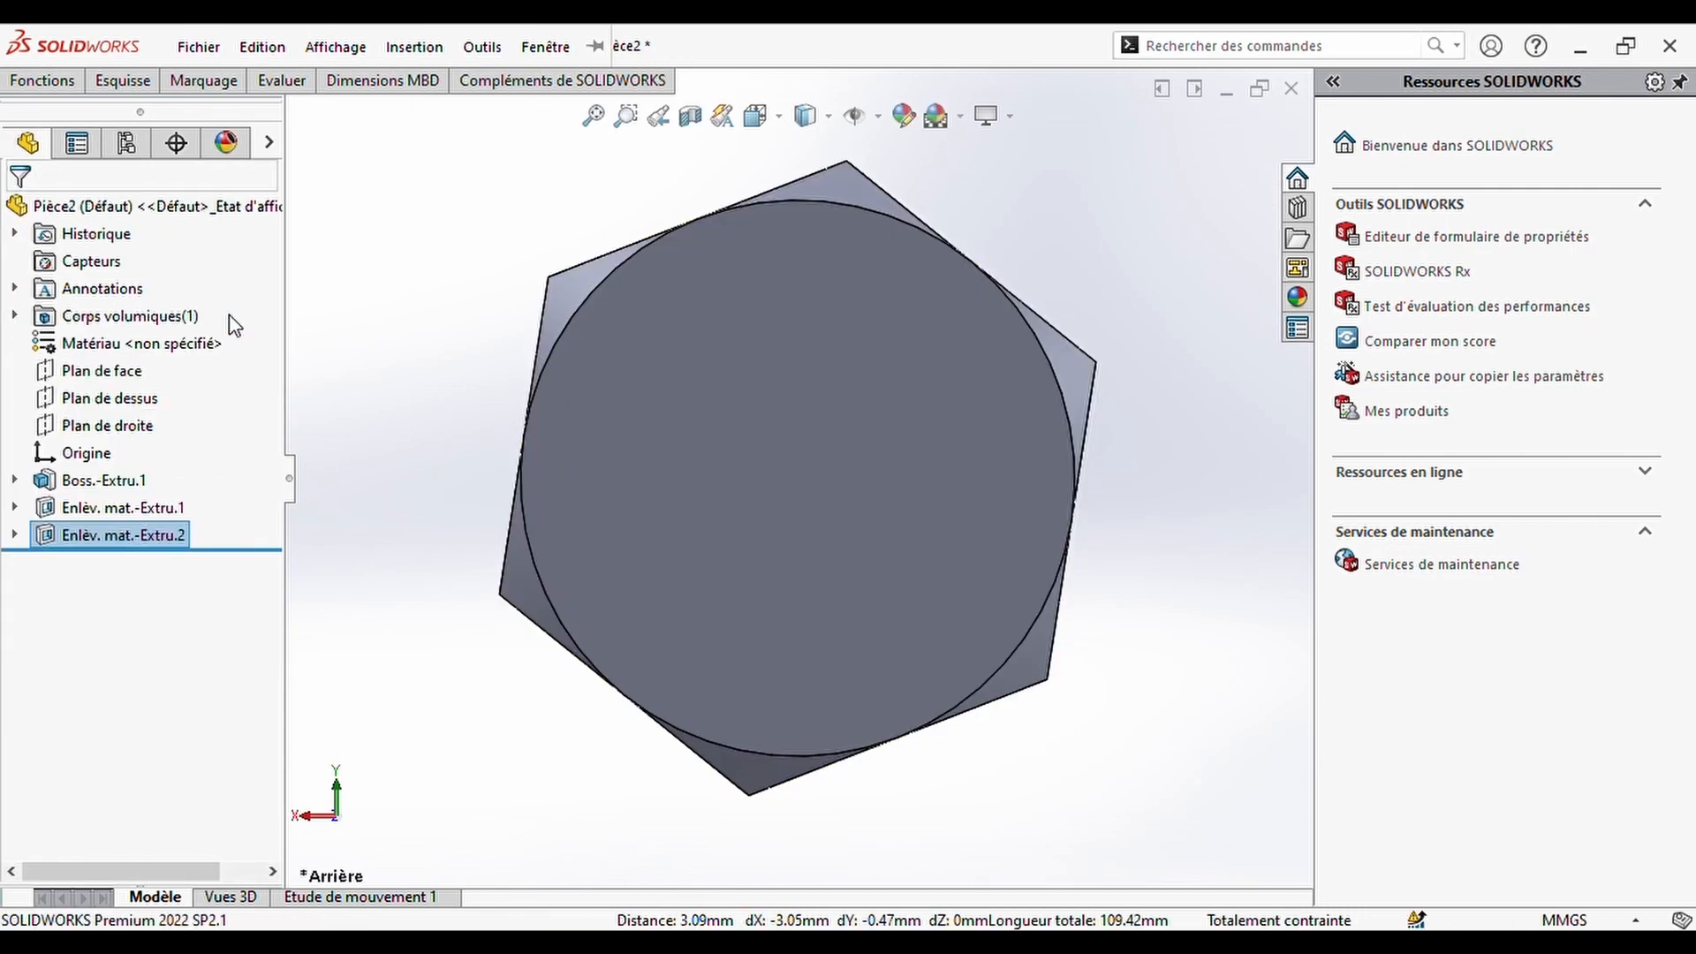
- Examine the drafted corner cuts around the hexagonal part from the back, side and front
left_click(418, 471)
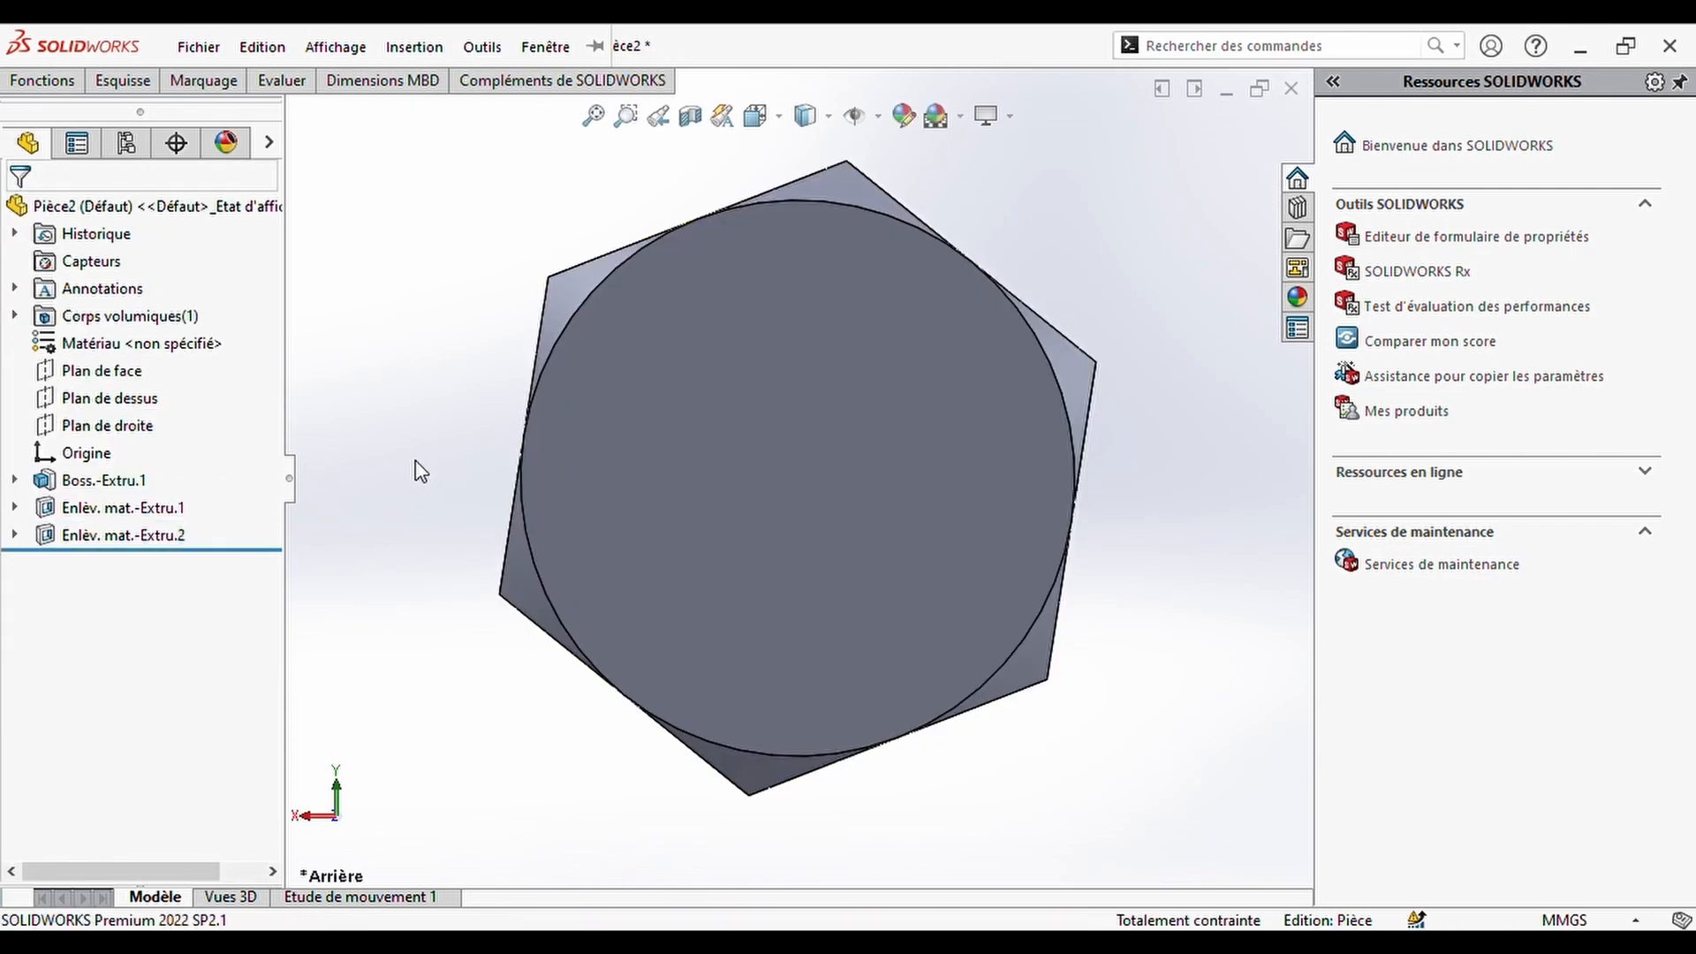
key("Right")
key("Right")
key("Right")
key("Right")
key("Right")
key("Right")
key("Right")
key("Right")
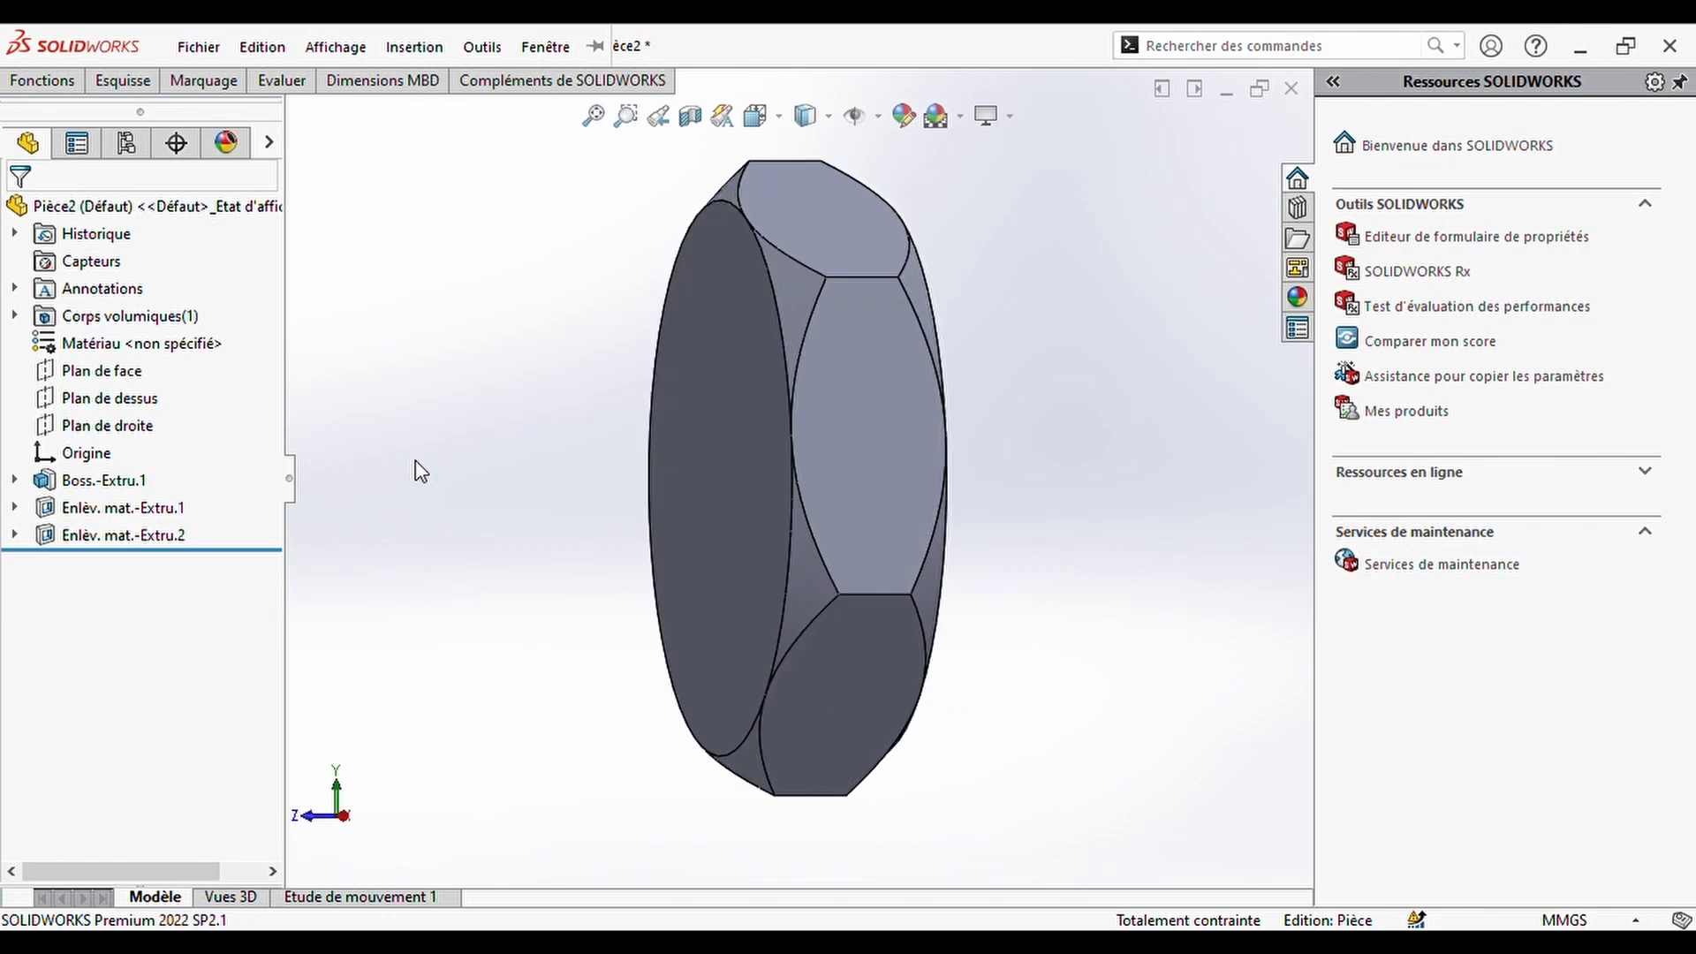
key("Right")
key("Right")
key("Right")
key("Right")
key("Right")
key("Right")
key("Right")
key("Right")
key("Right")
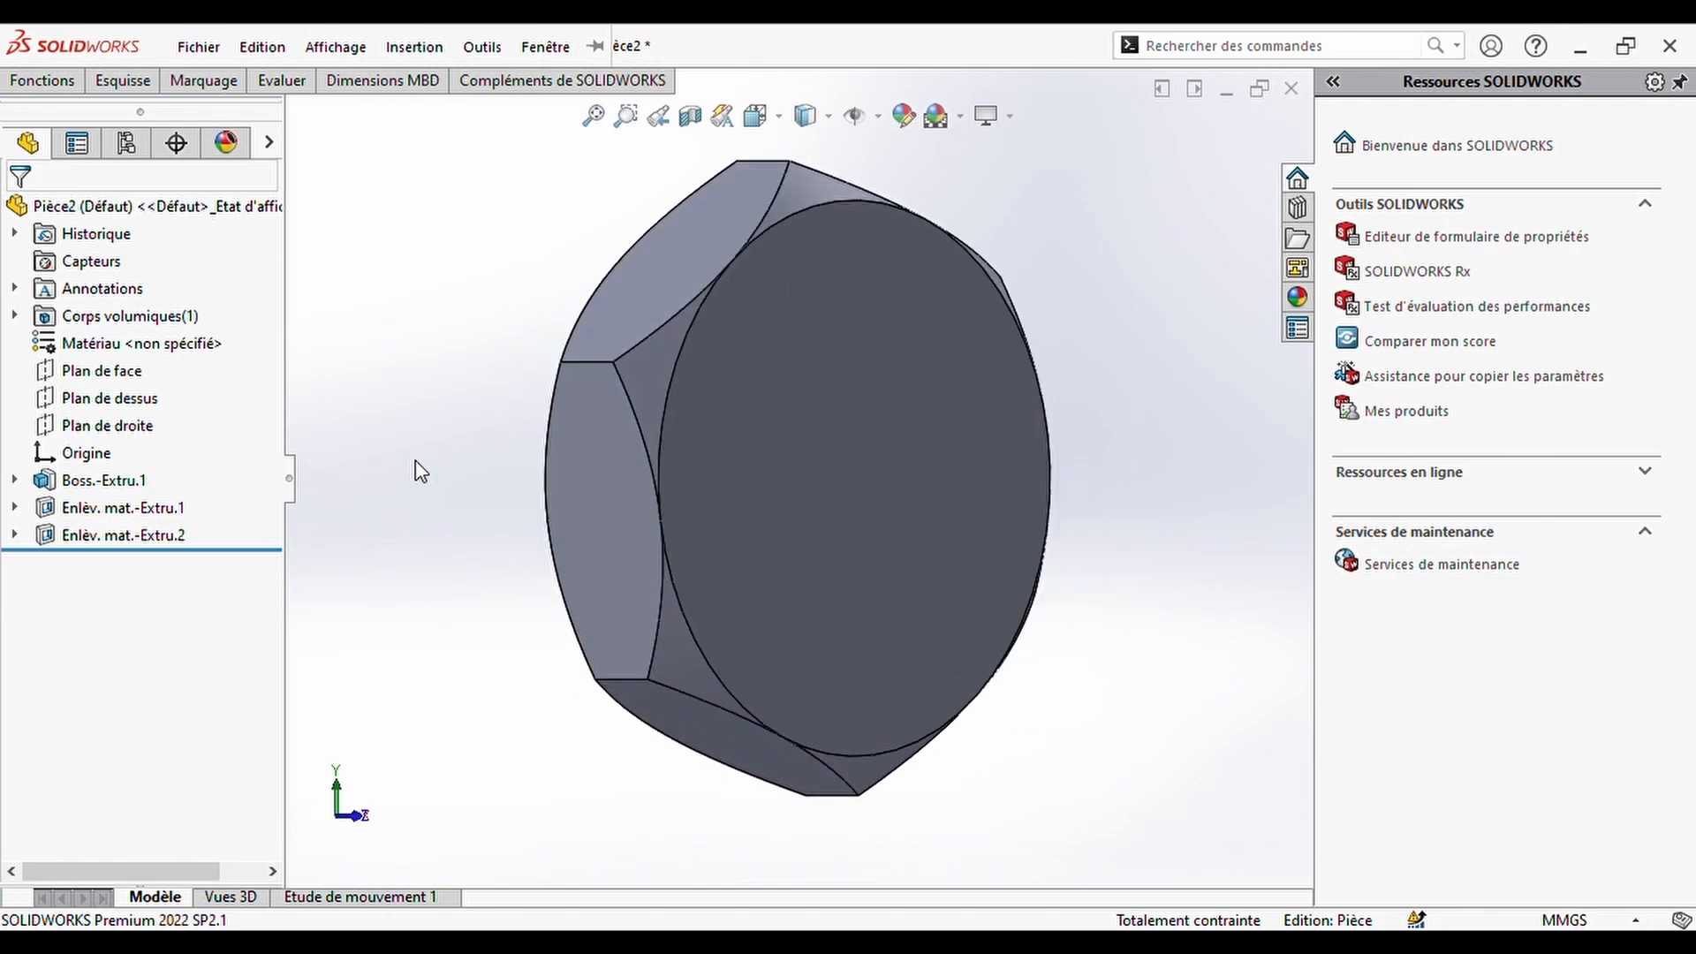
key("Right")
key("Right")
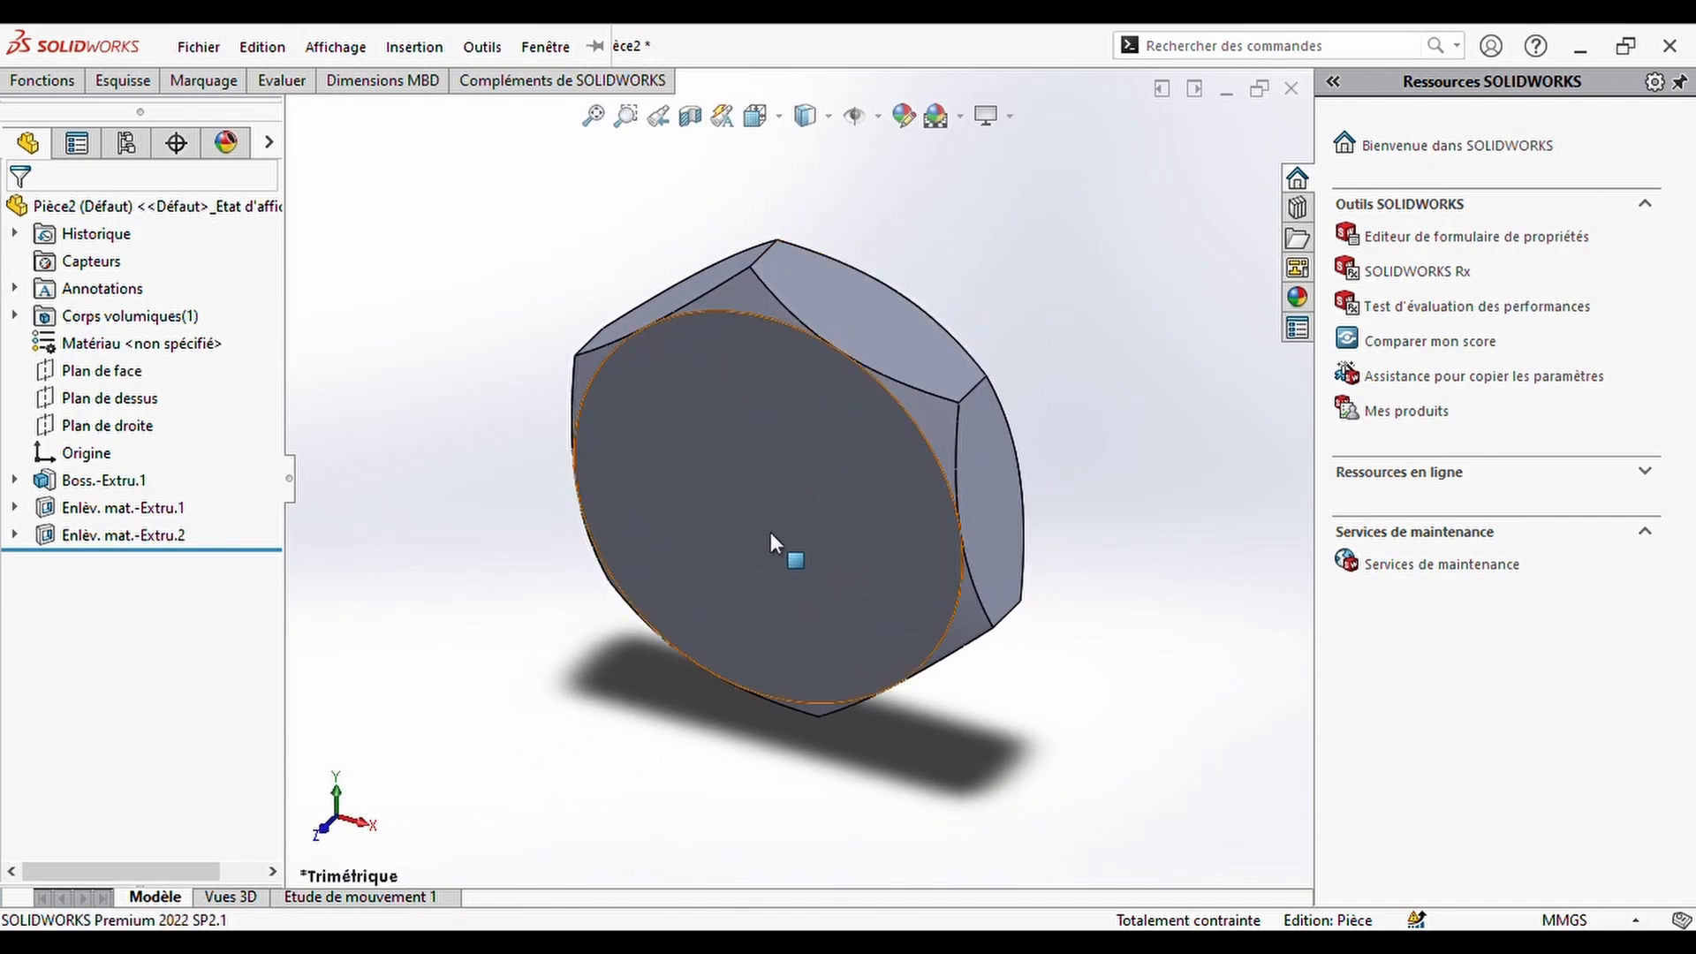
- Sketch a circle with a radius of about 8.9 mm on the front circular face, centred on the origin
left_click(774, 514)
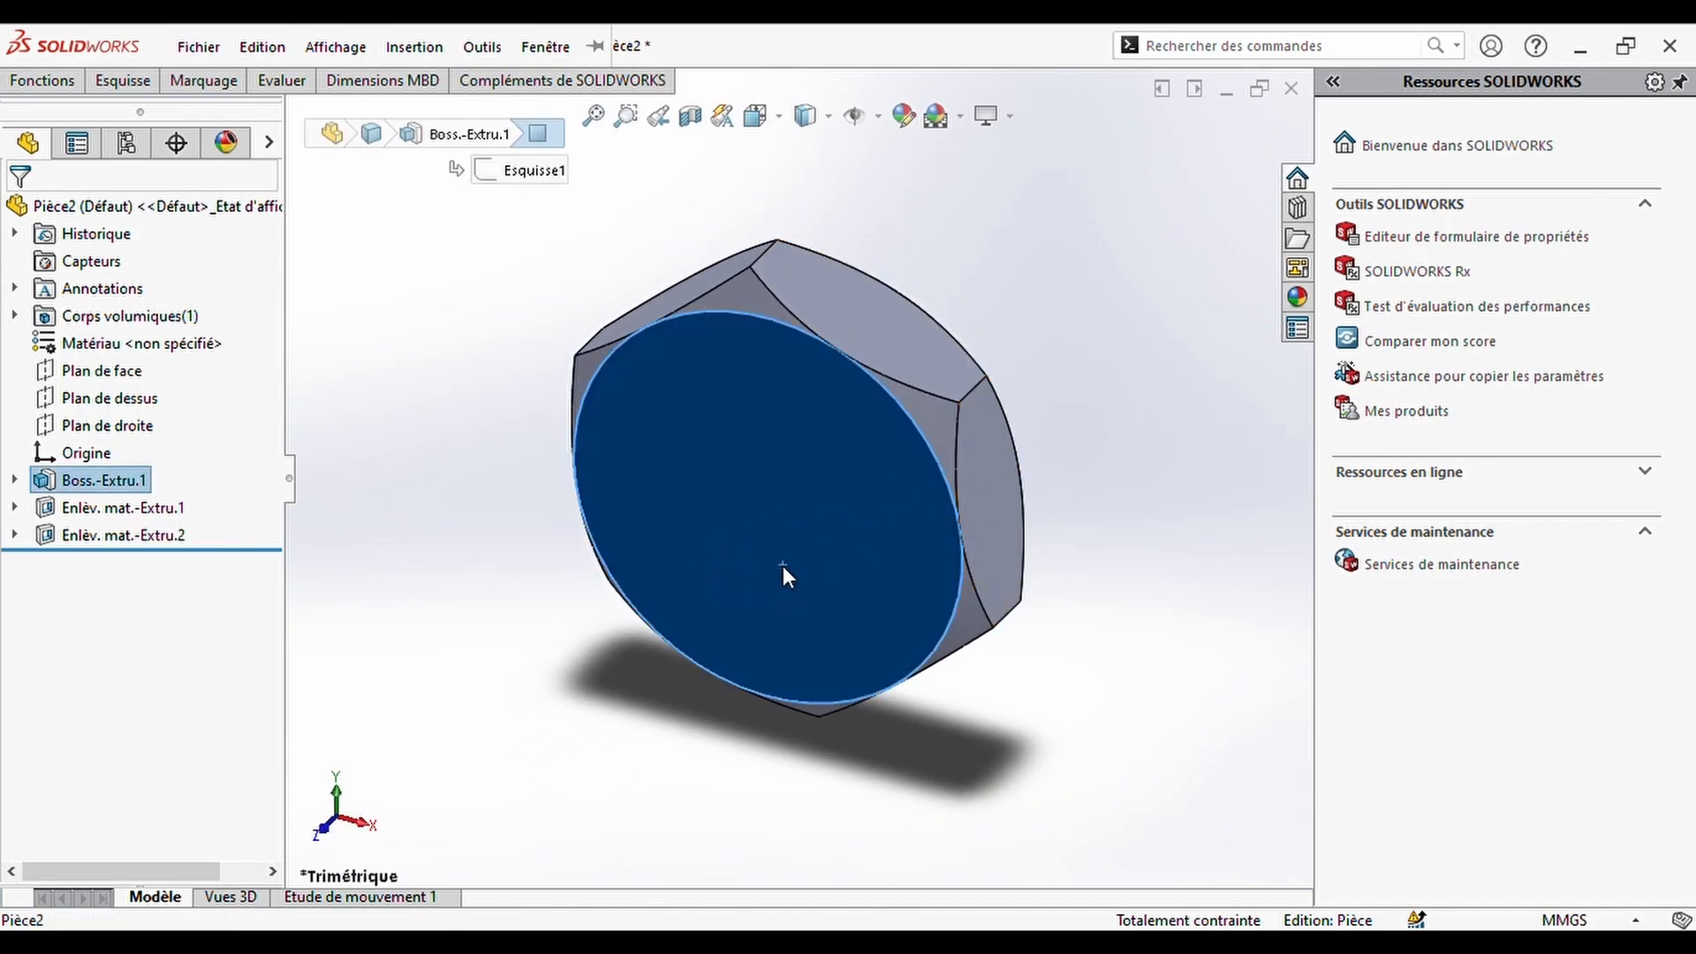
left_click(1062, 461)
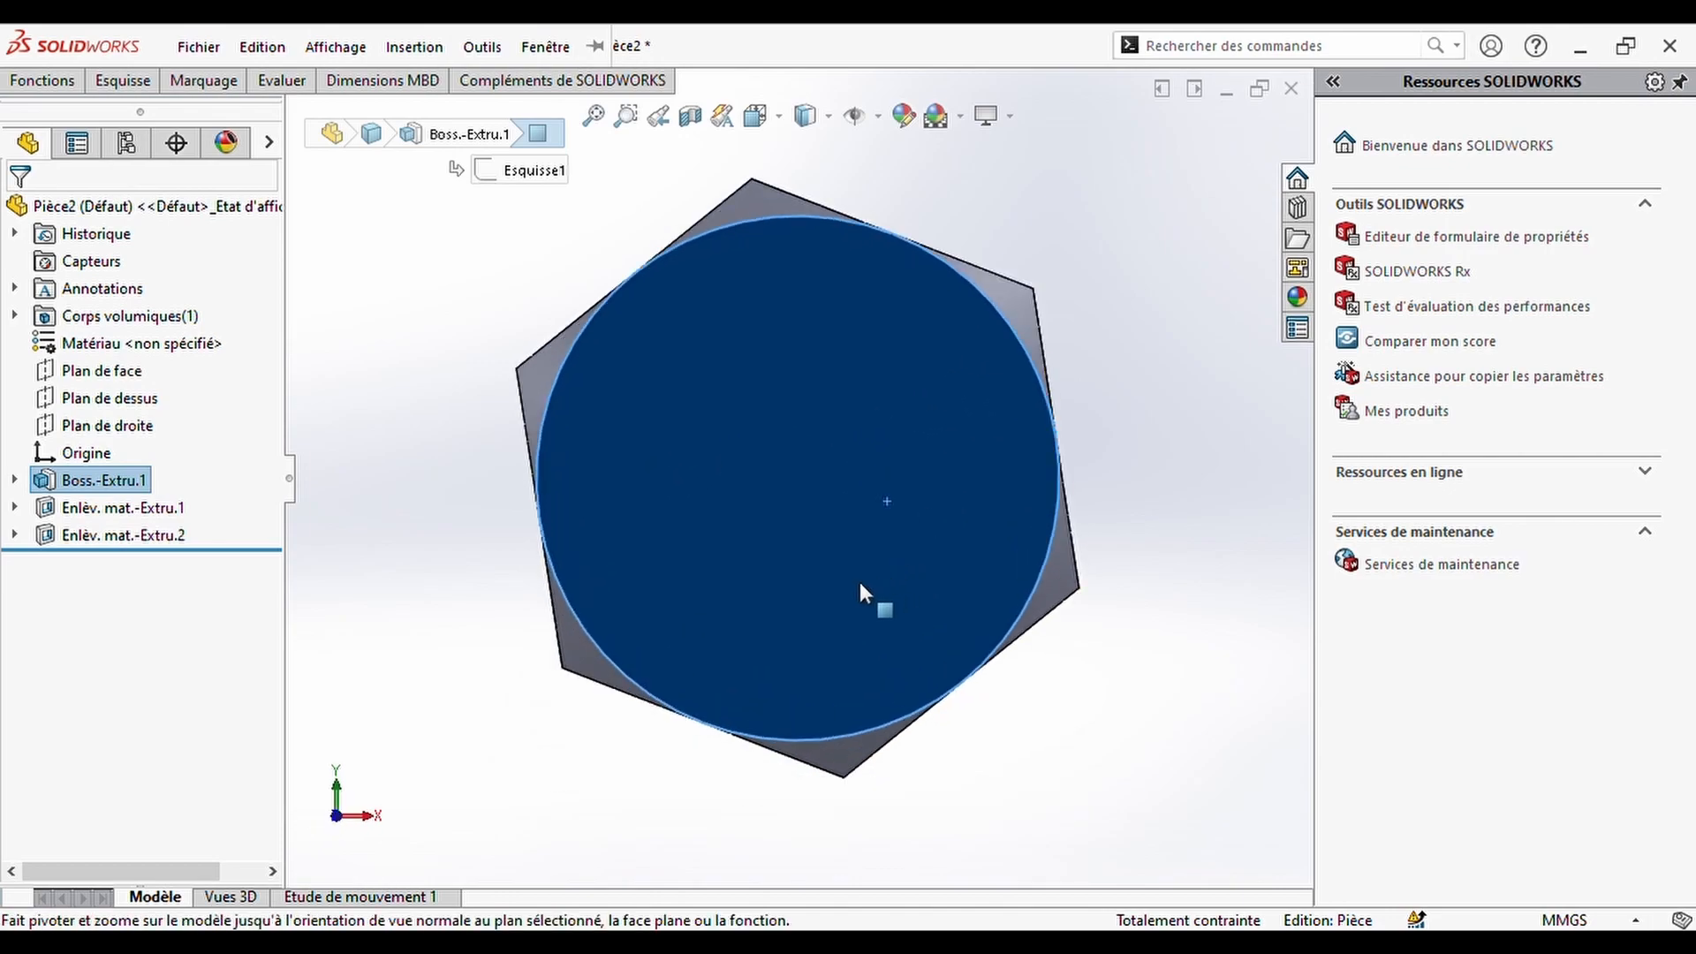
left_click(43, 81)
left_click(124, 80)
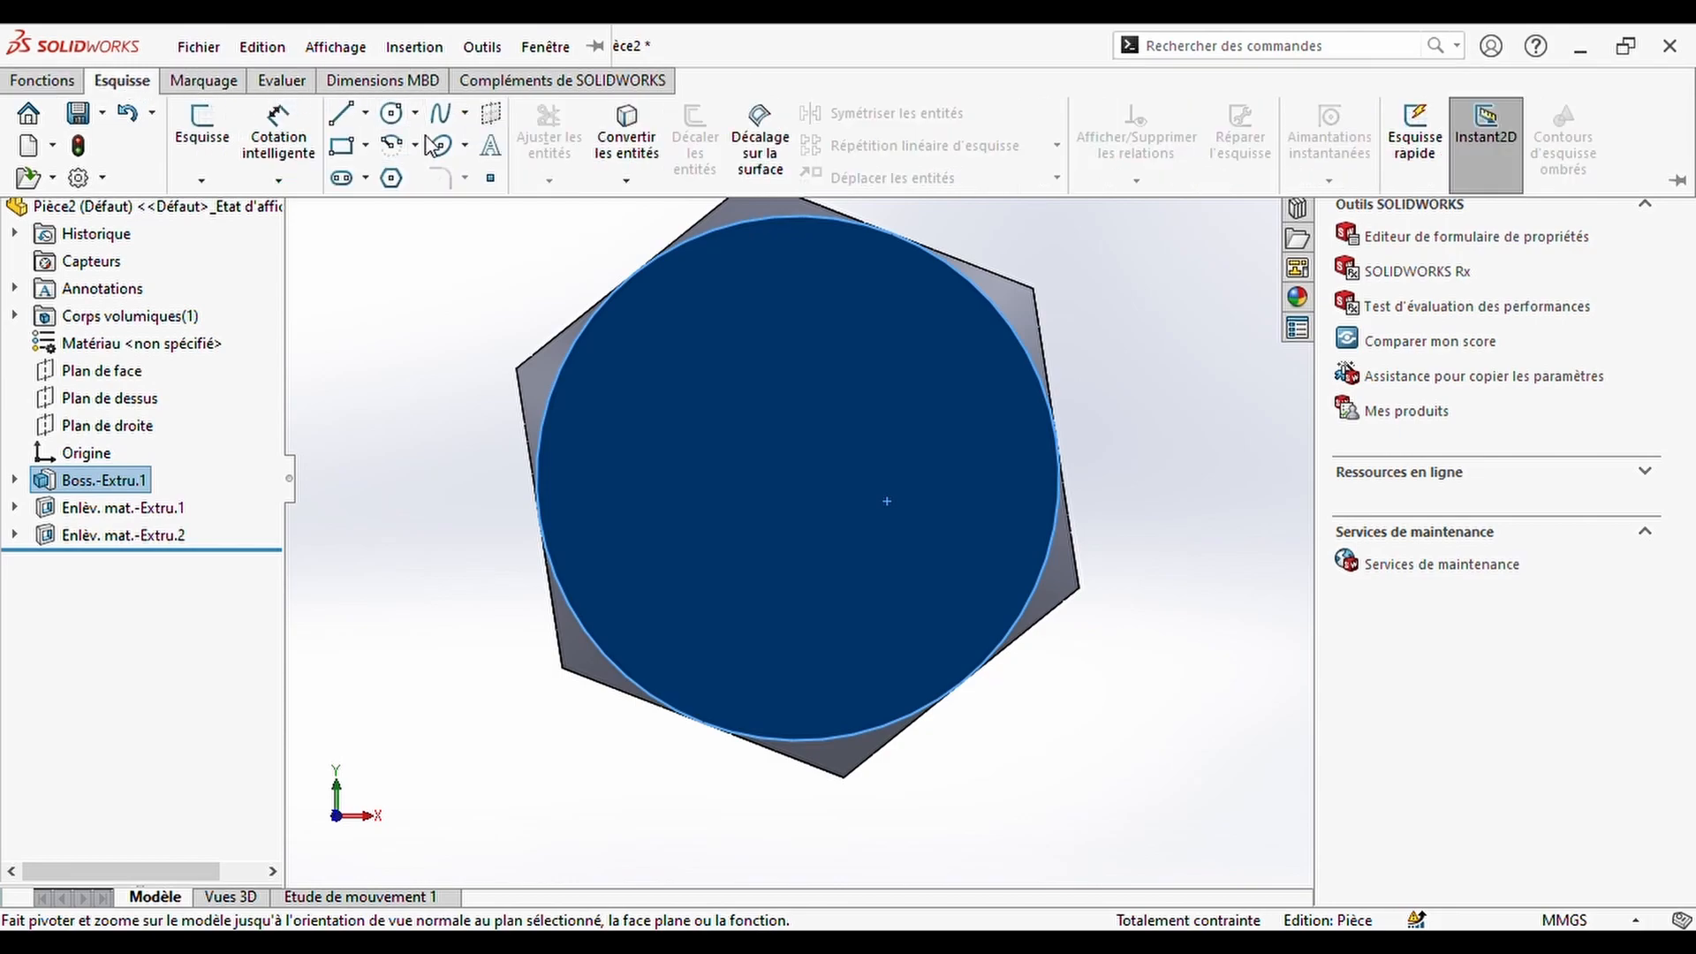
left_click(391, 116)
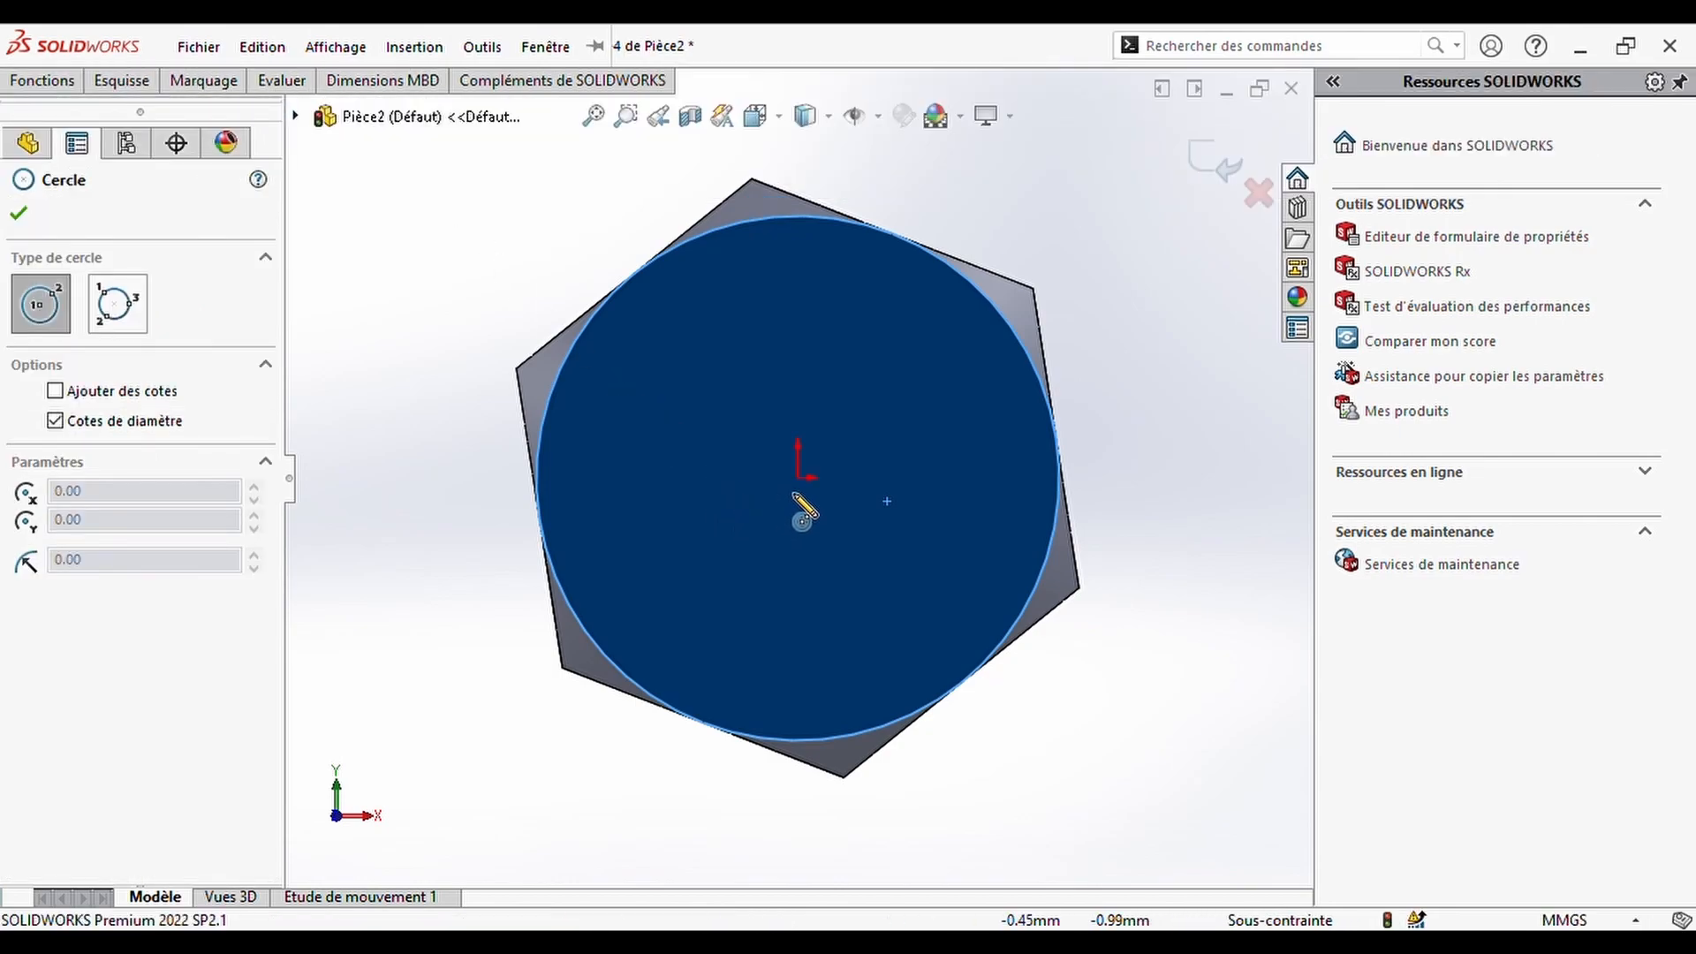
left_click(799, 477)
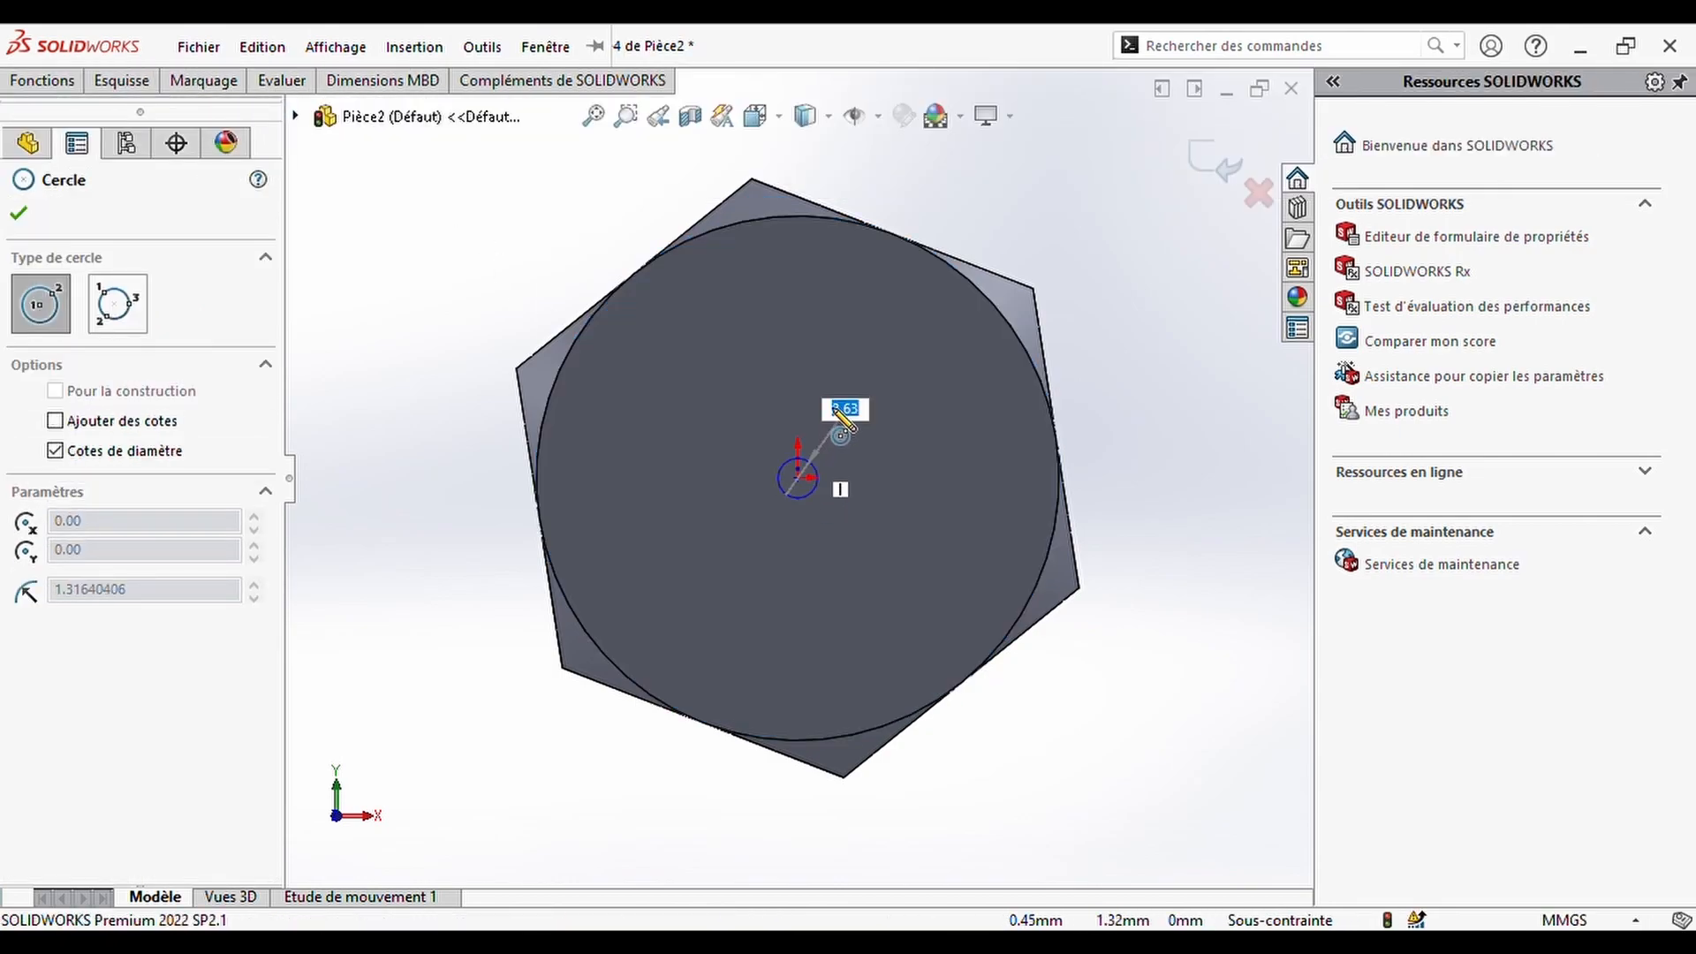
left_click(863, 362)
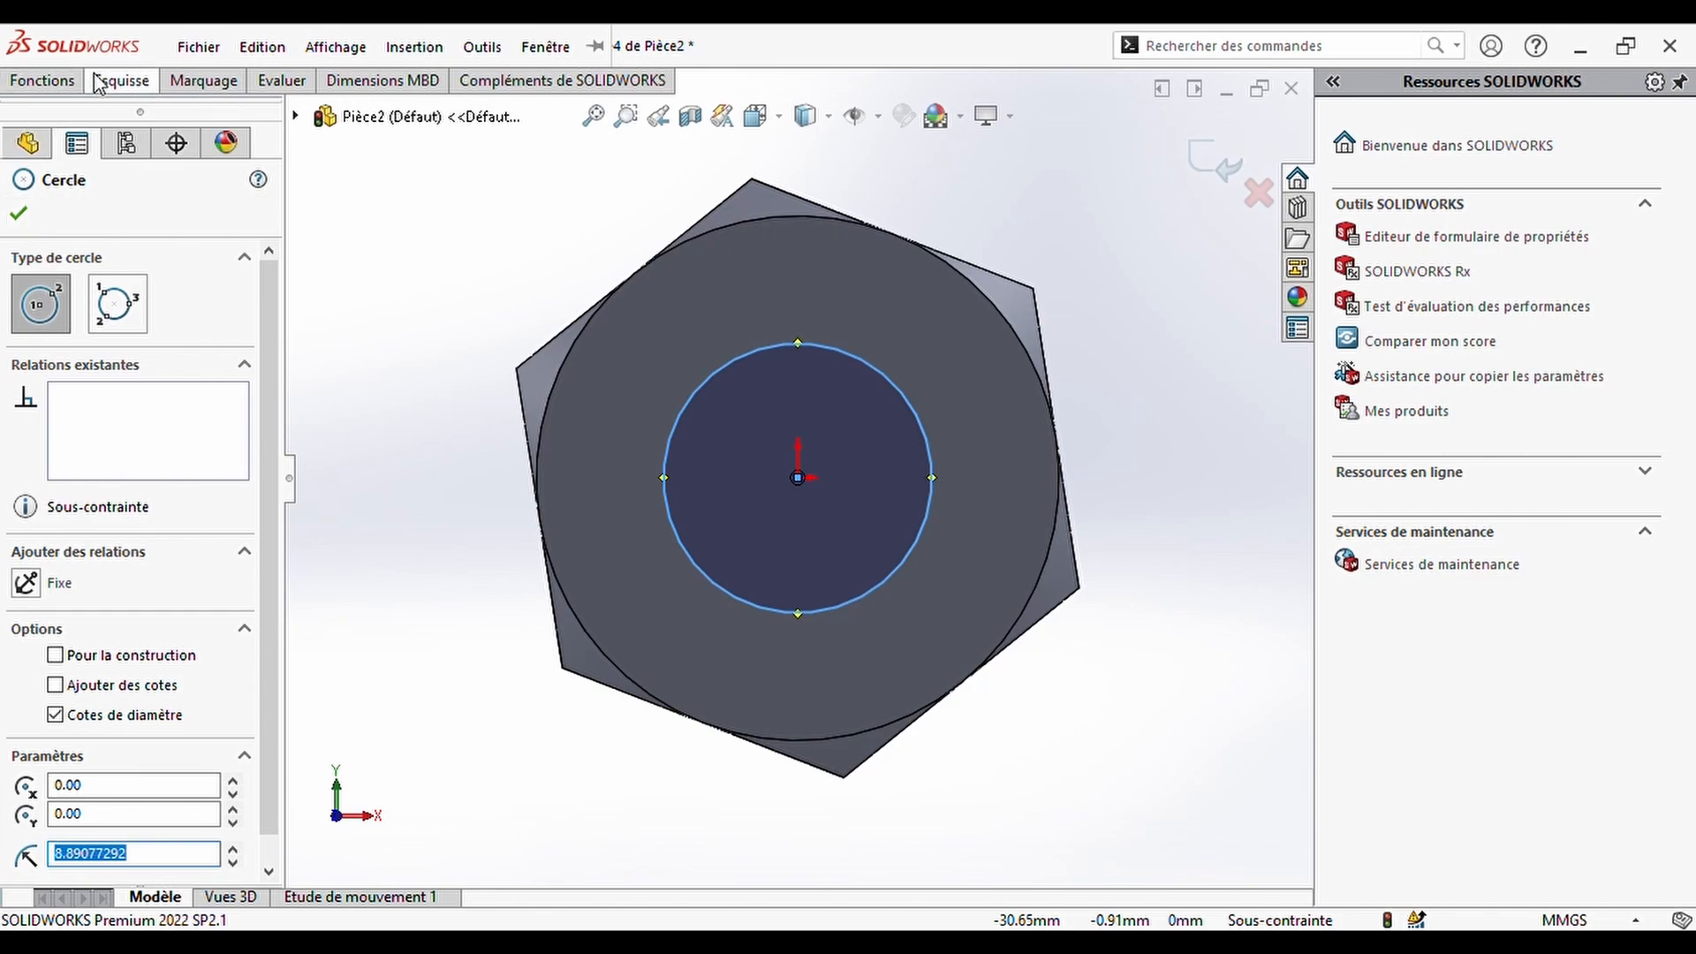
- Dimension the sketched circle's diameter at 12 mm
left_click(122, 81)
left_click(304, 159)
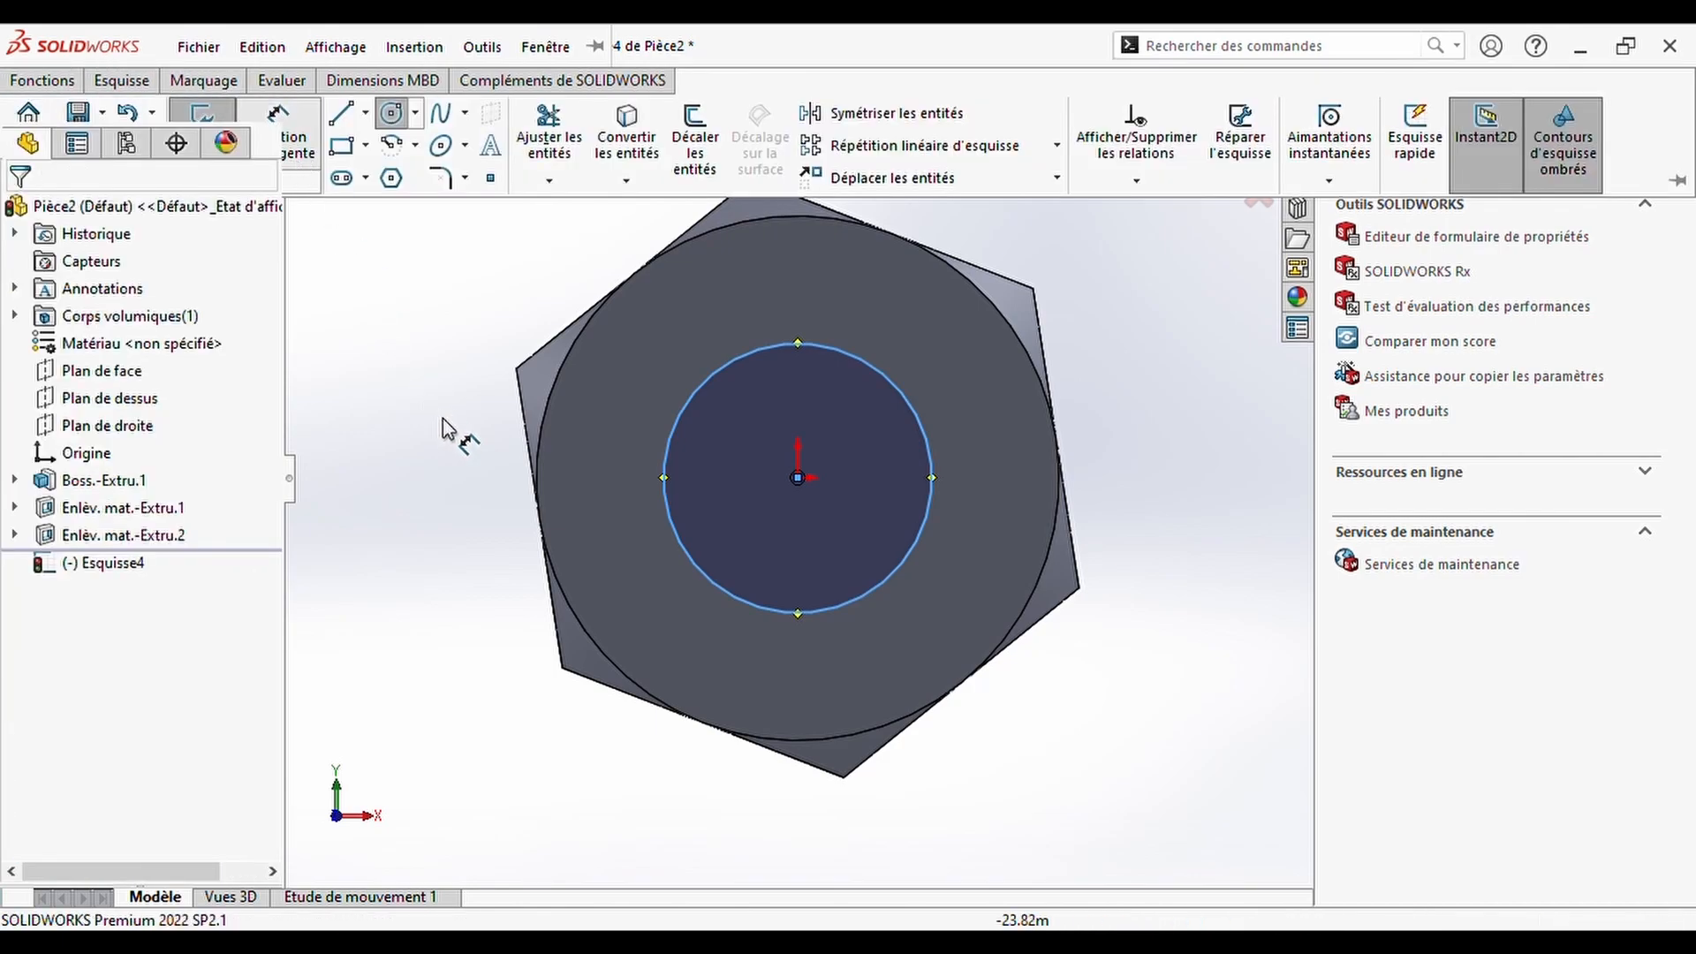
left_click(672, 436)
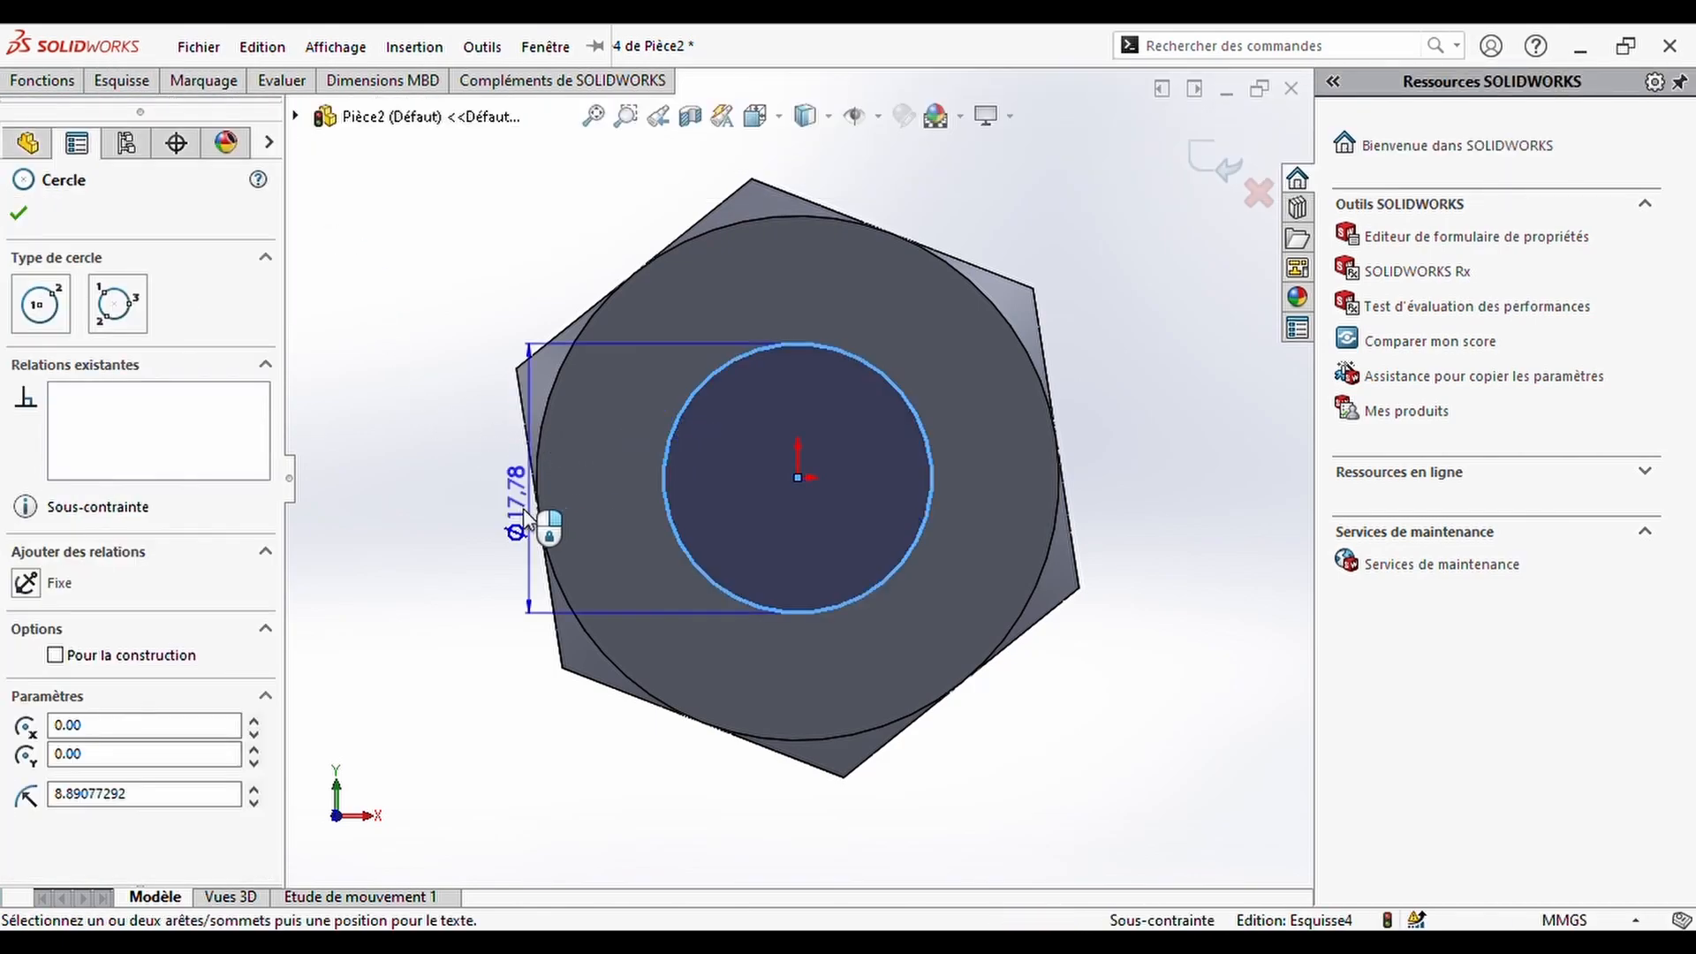
left_click(459, 514)
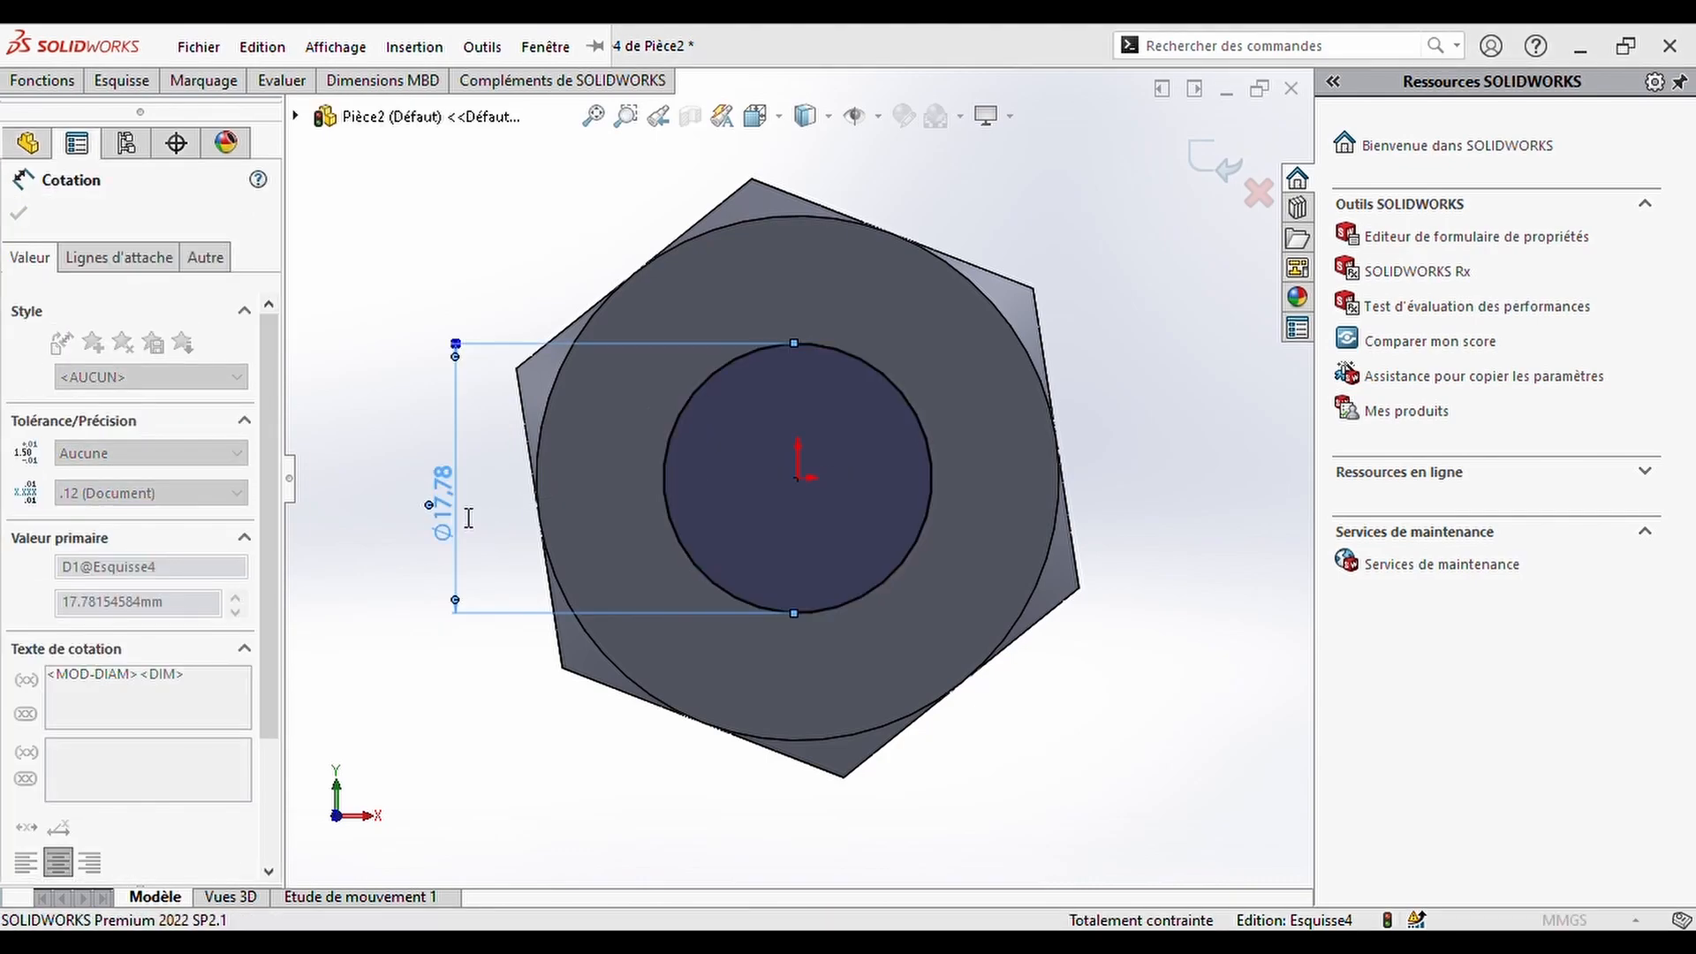
type("12")
key("Return")
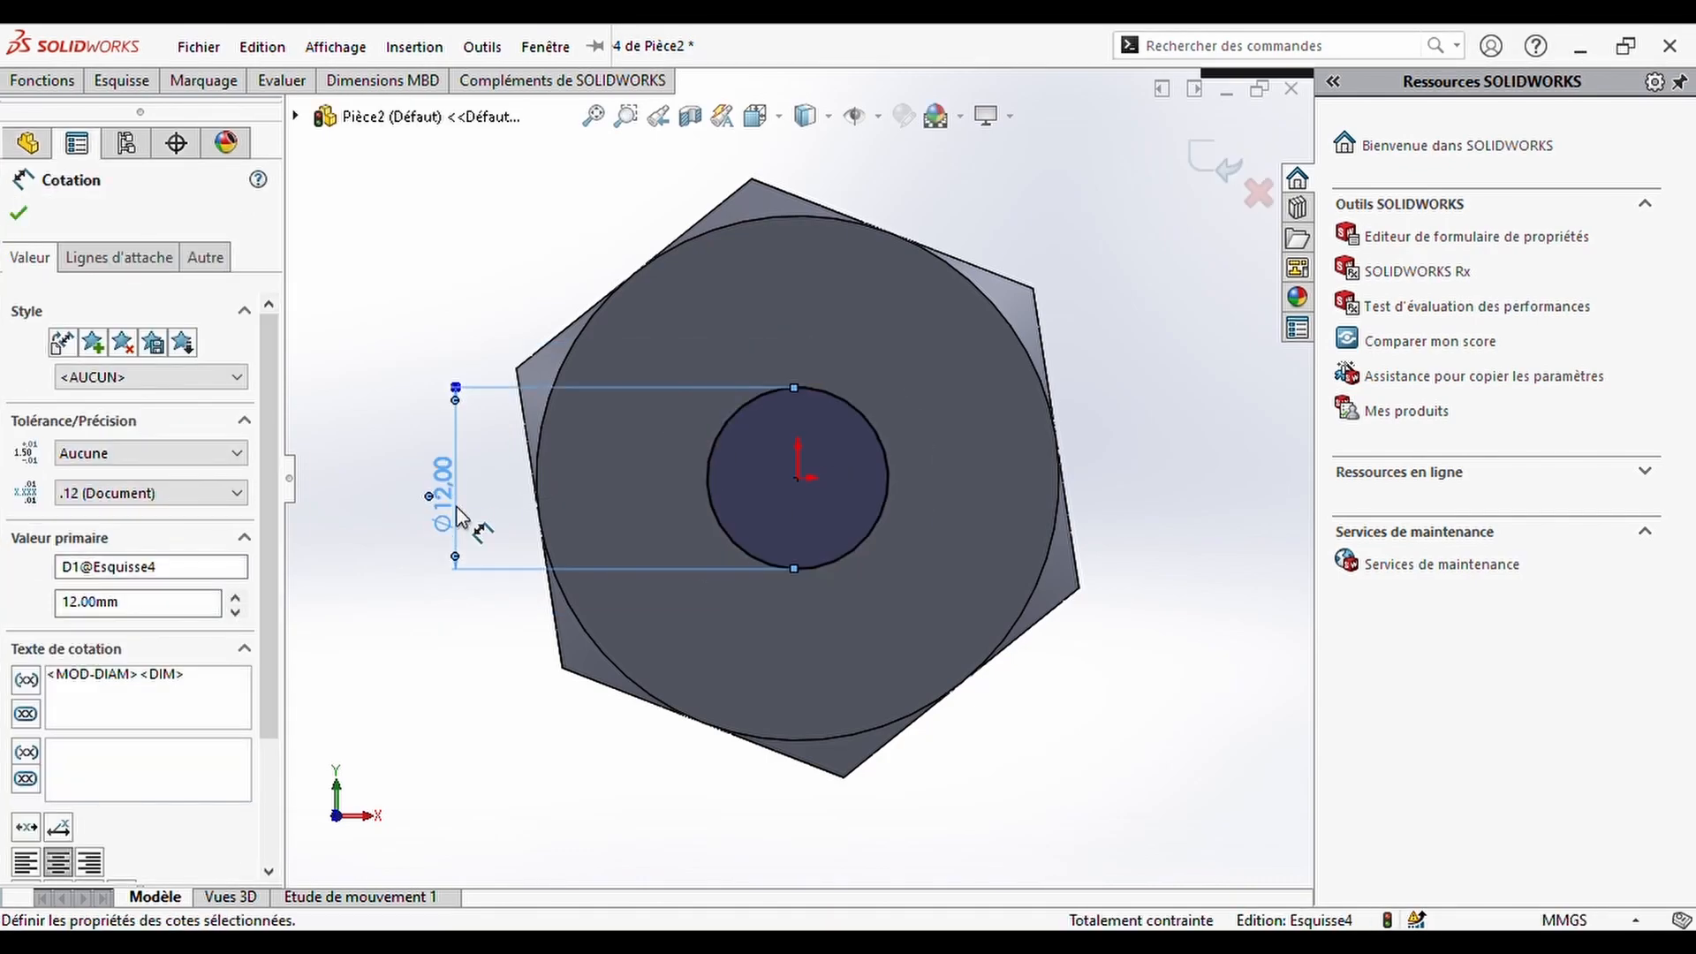
left_click(19, 214)
- Extrude the 12 mm circle as a blind boss 40 mm long, merged with the hexagonal head
left_click(41, 80)
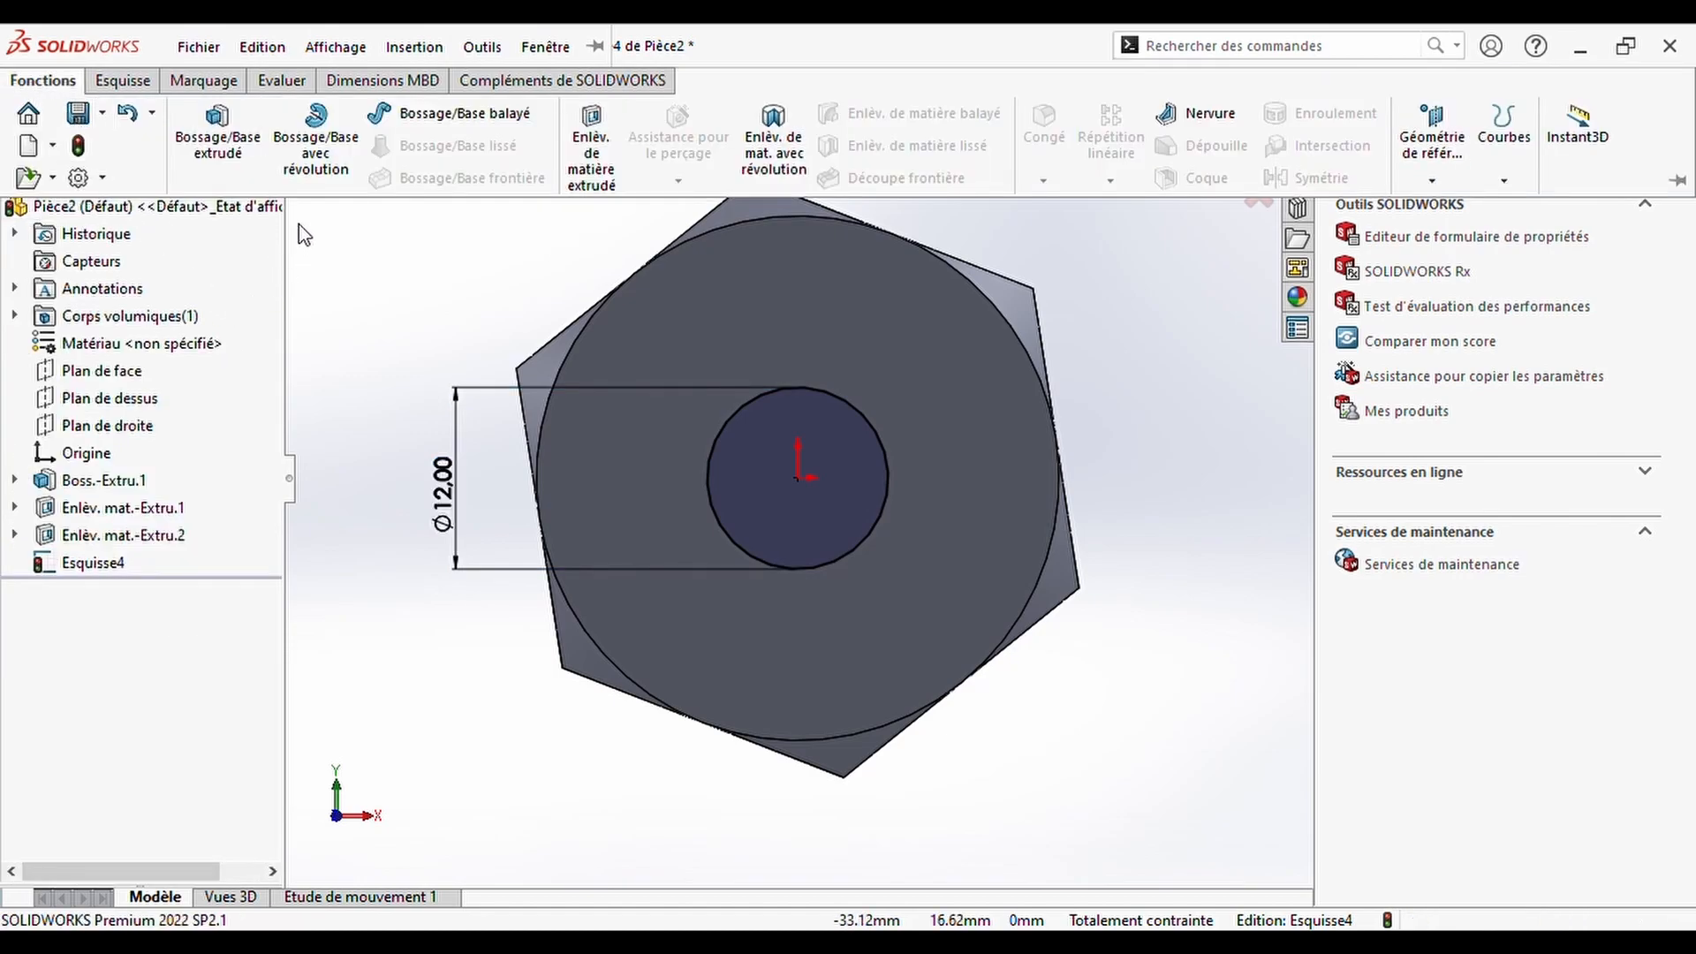
left_click(217, 133)
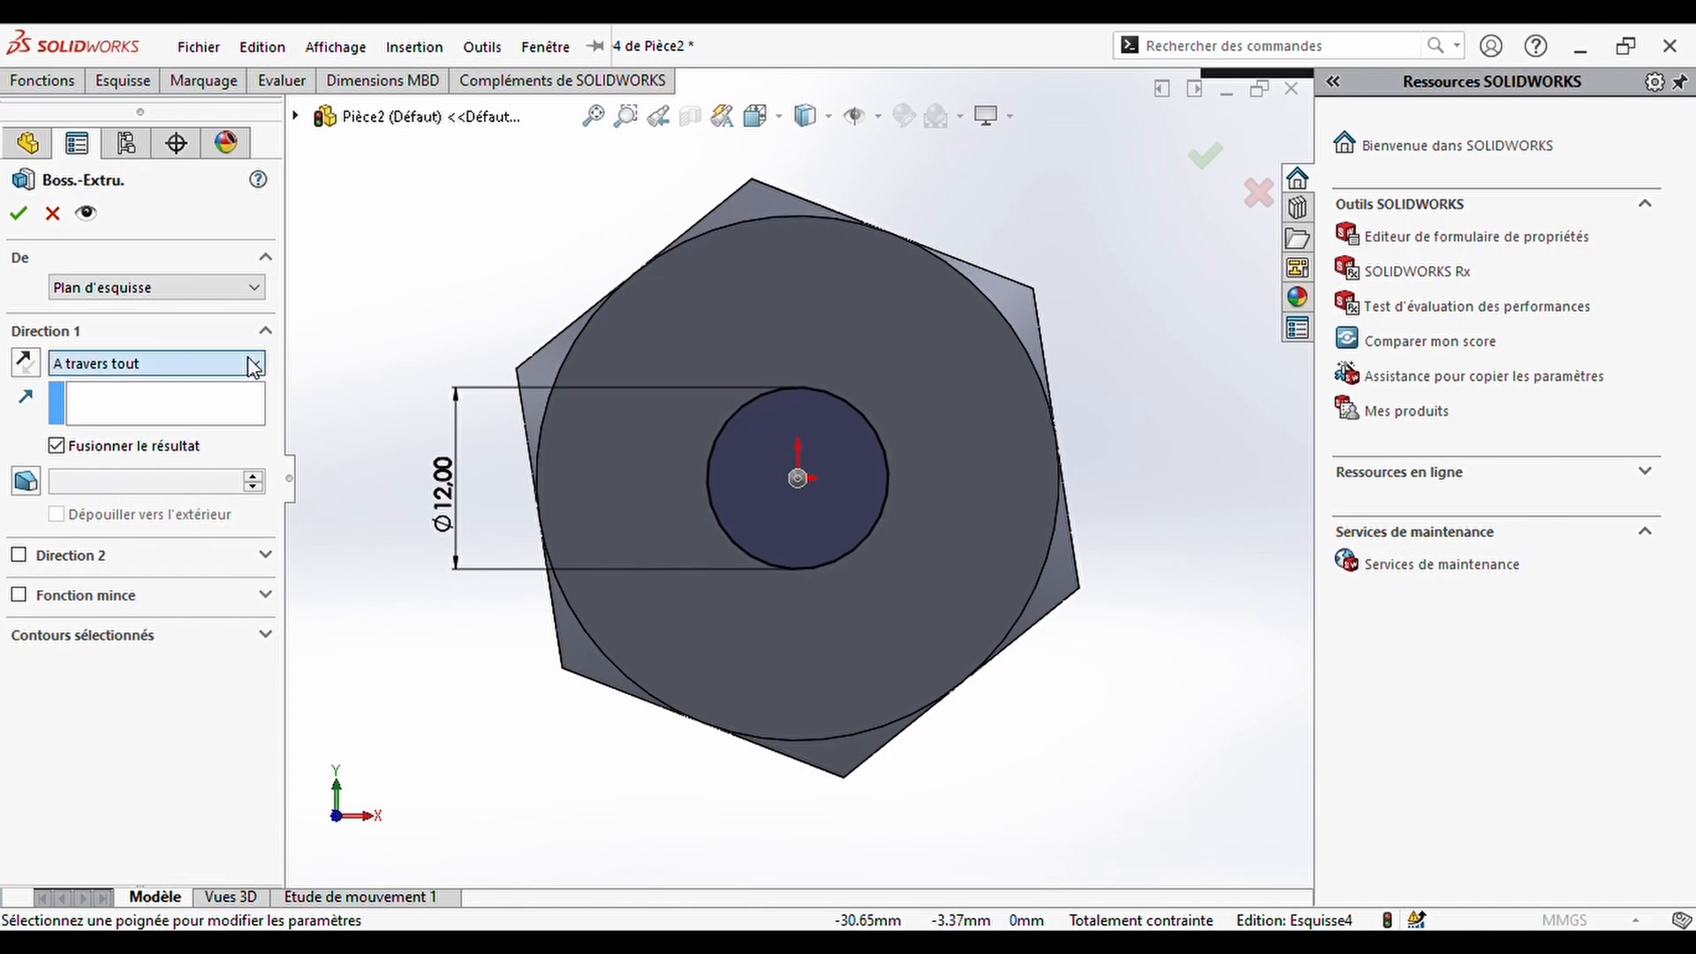
left_click(156, 392)
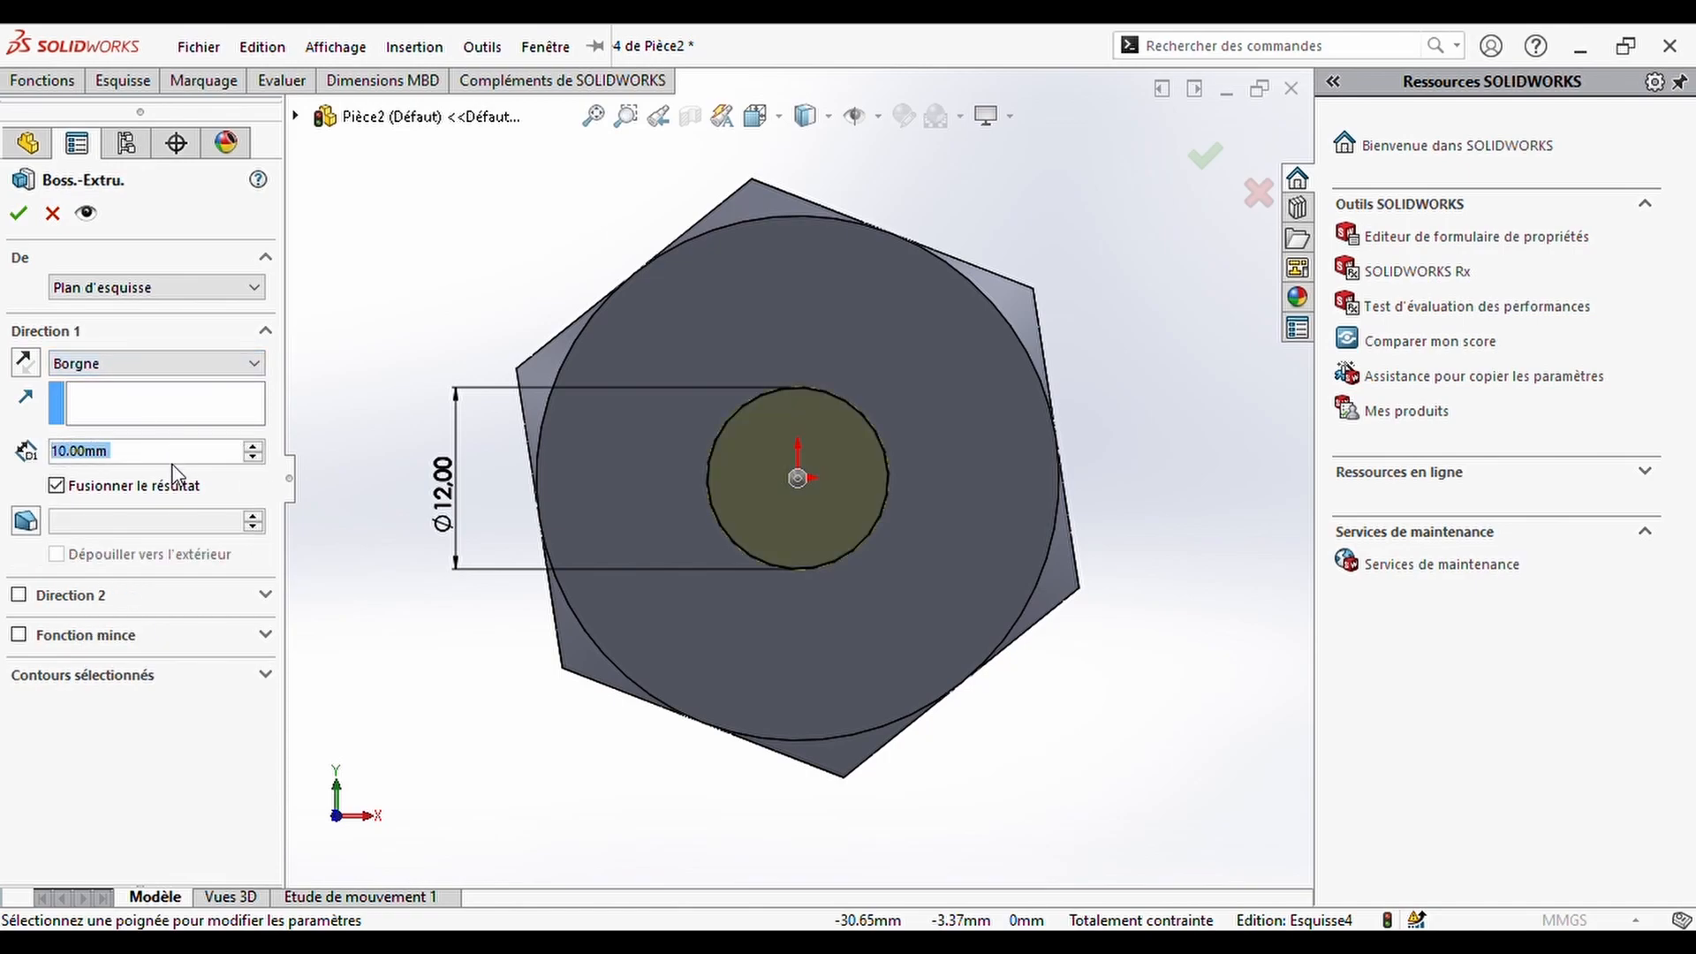
type("40")
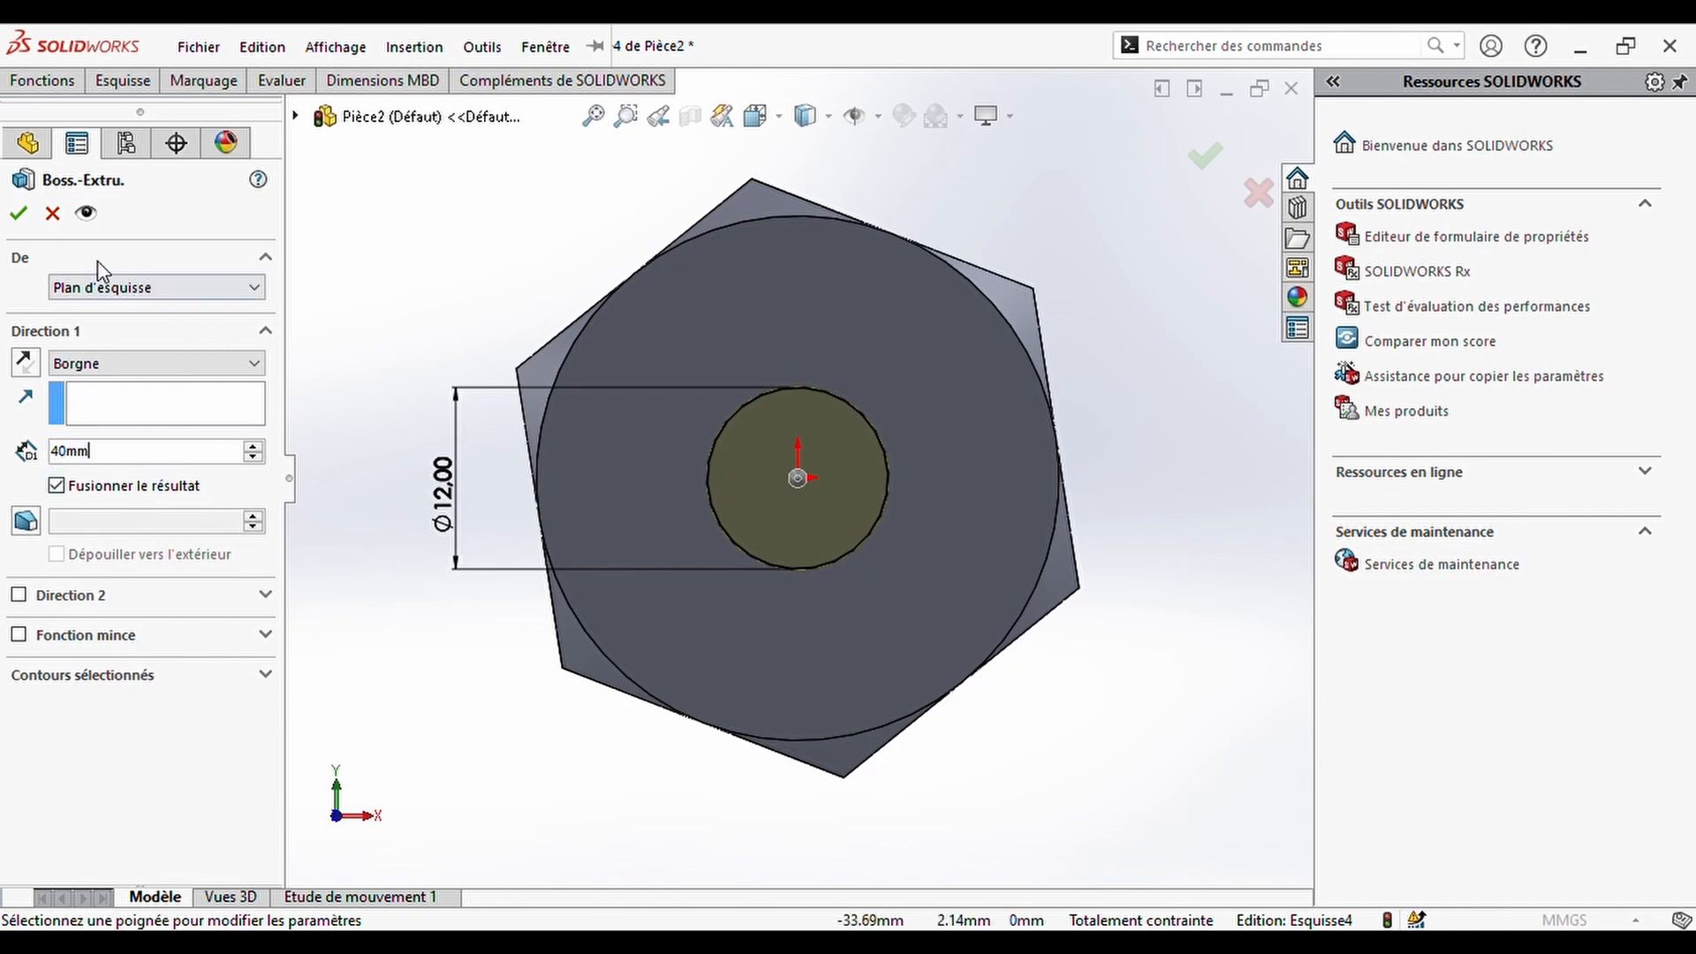
left_click(18, 215)
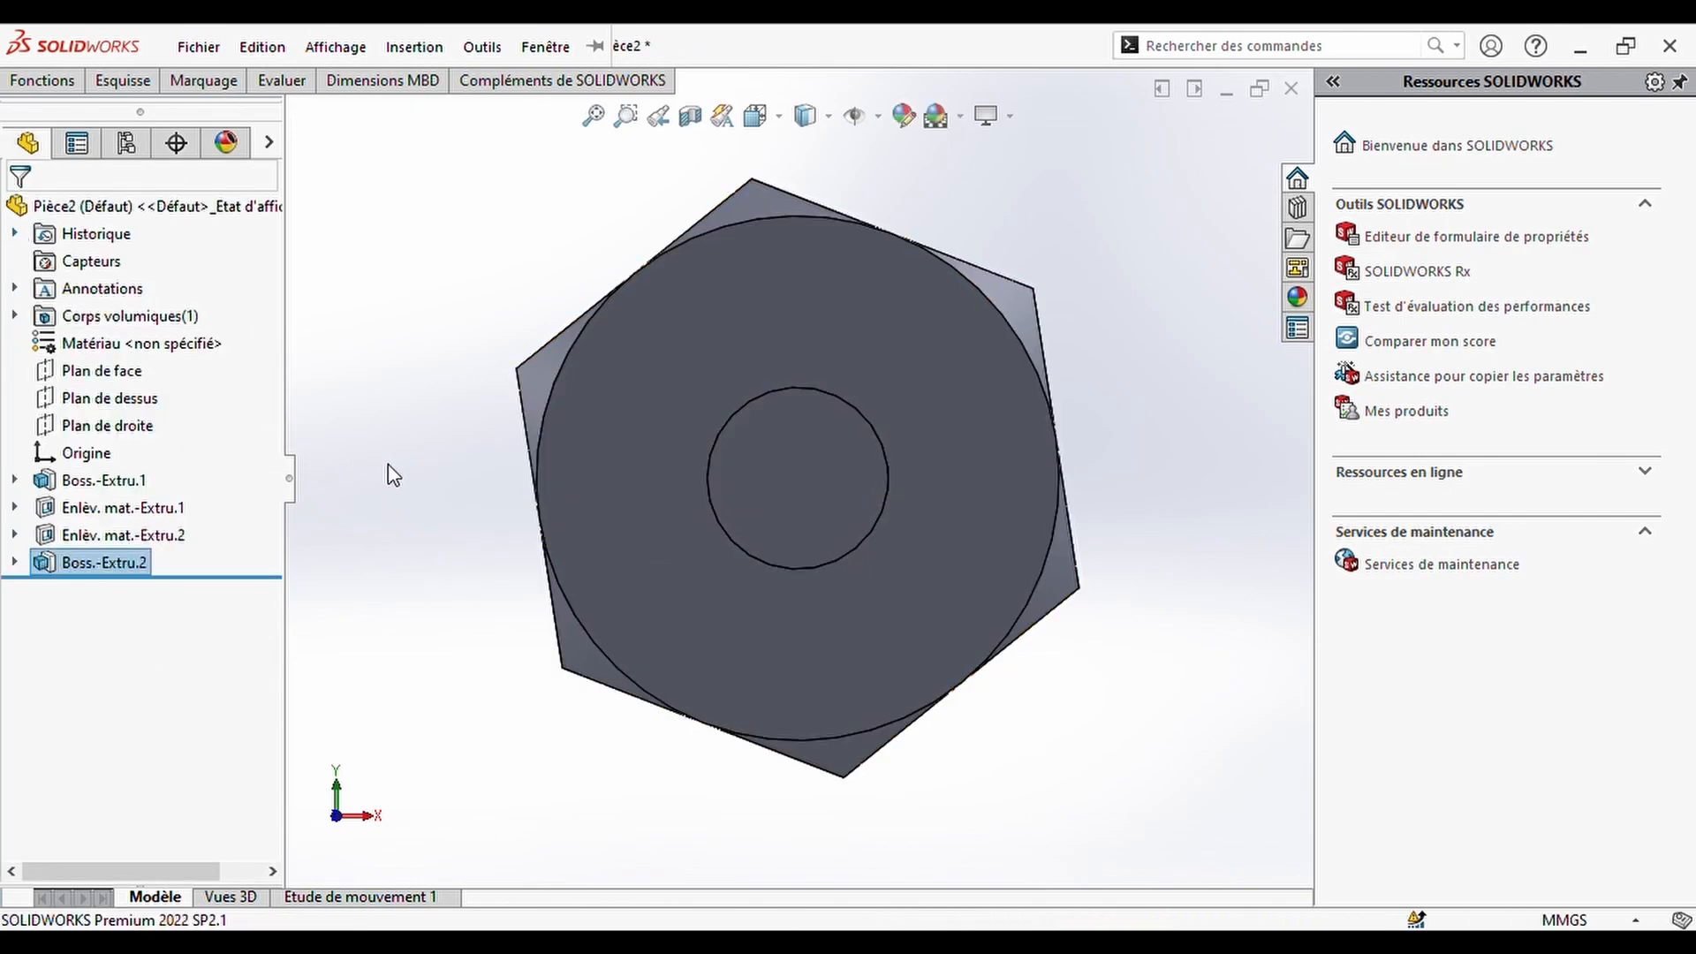
- Chamfer the circular edge at the shank's free end with a distance of 0.5 mm and a 45° angle
key("Right")
key("Right")
key("Right")
key("Right")
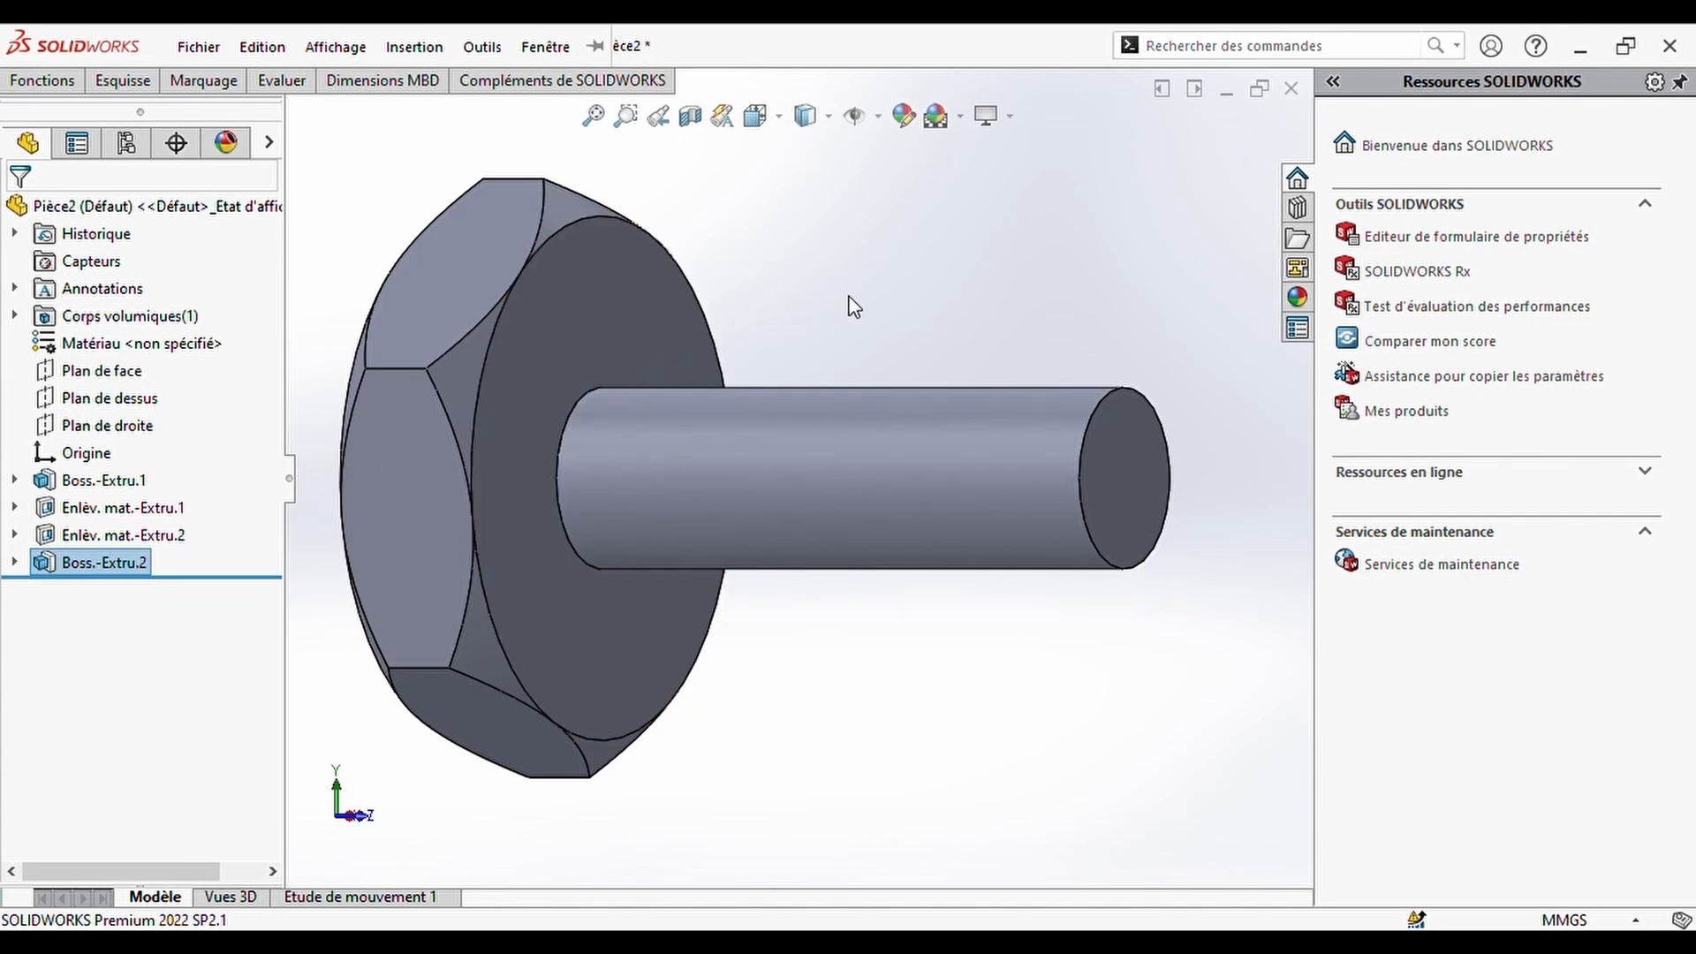
key("Escape")
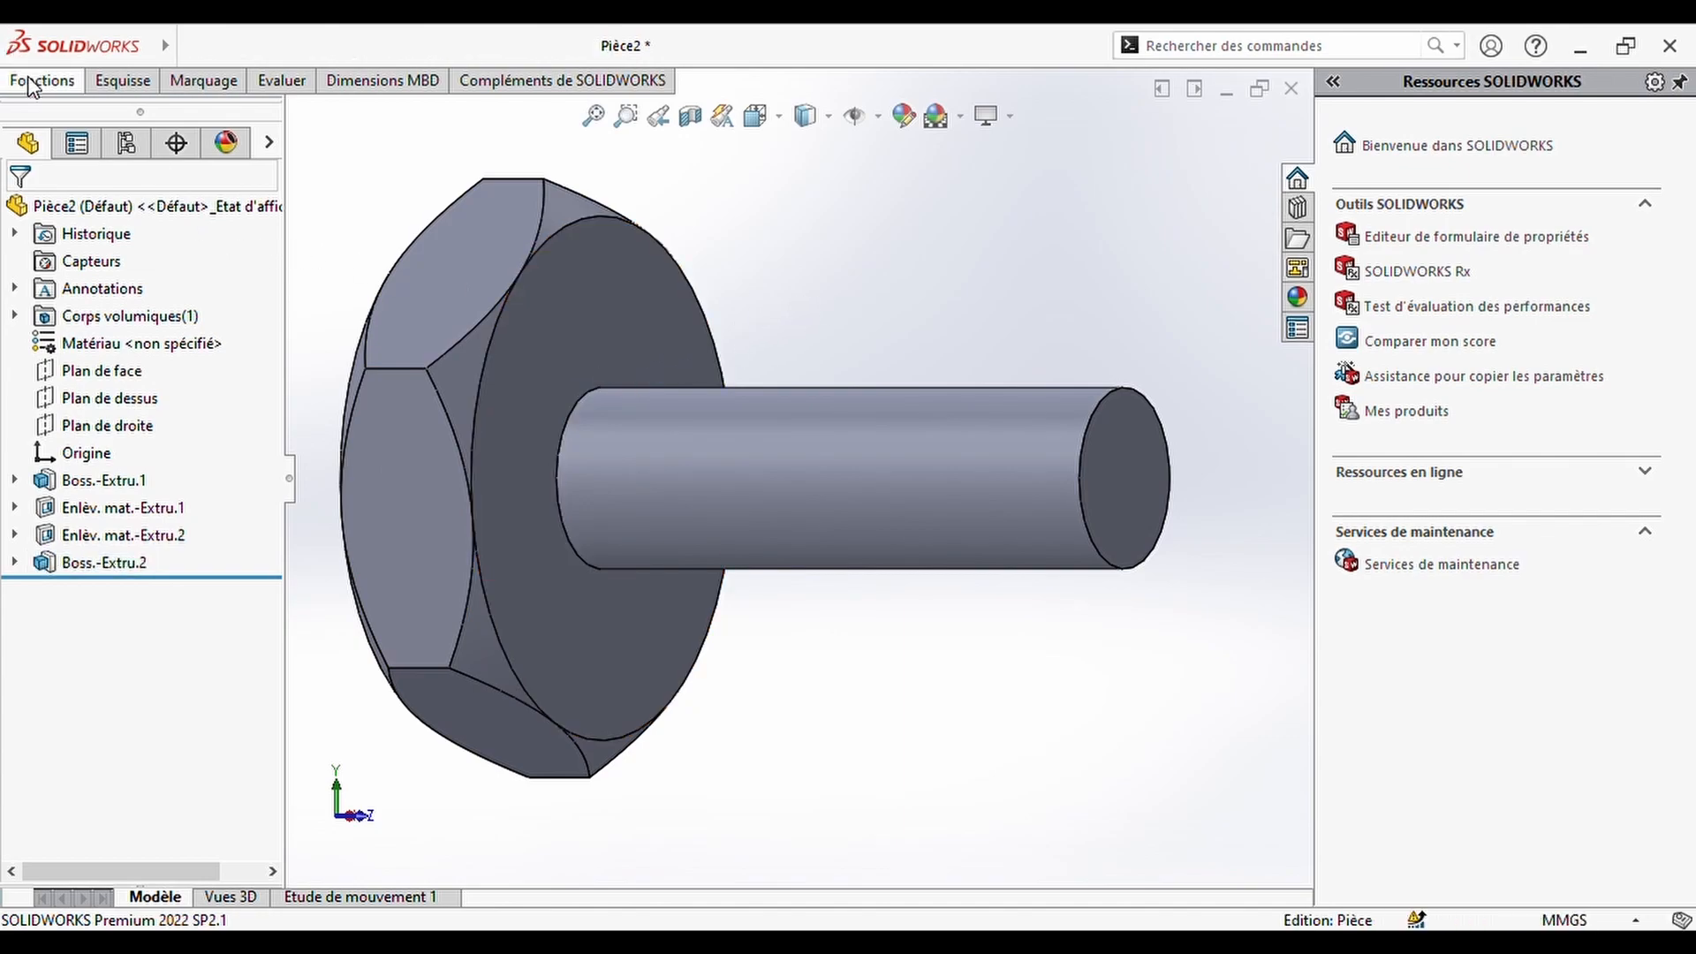
left_click(41, 80)
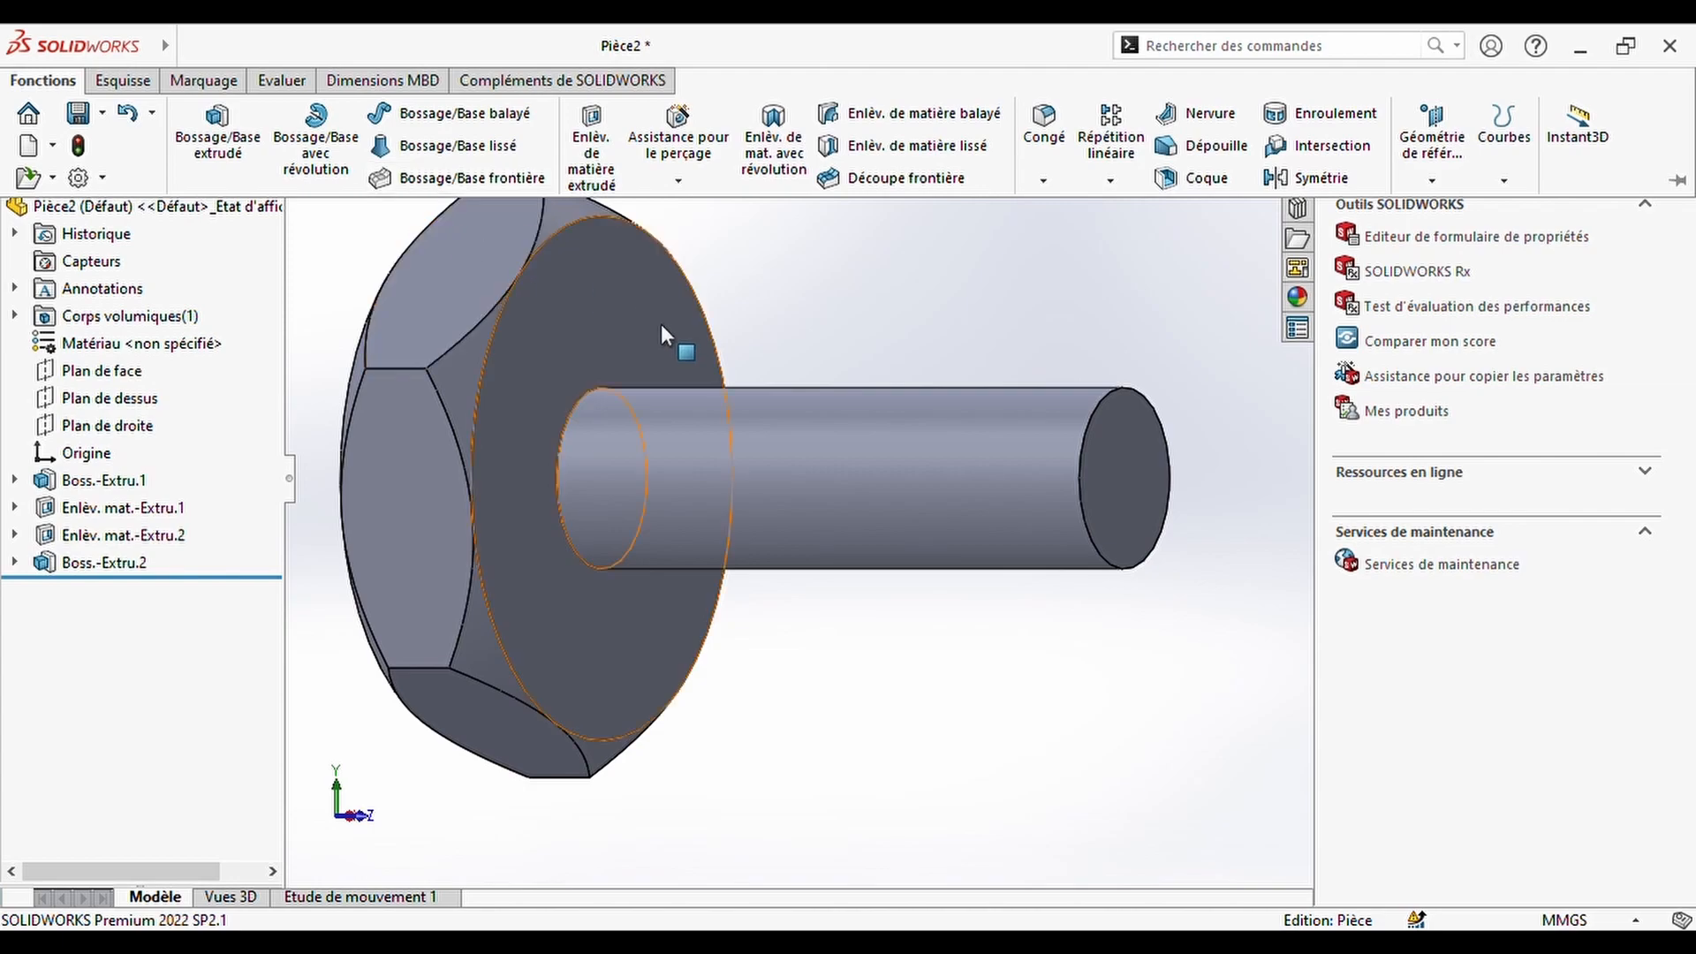
left_click(1077, 505)
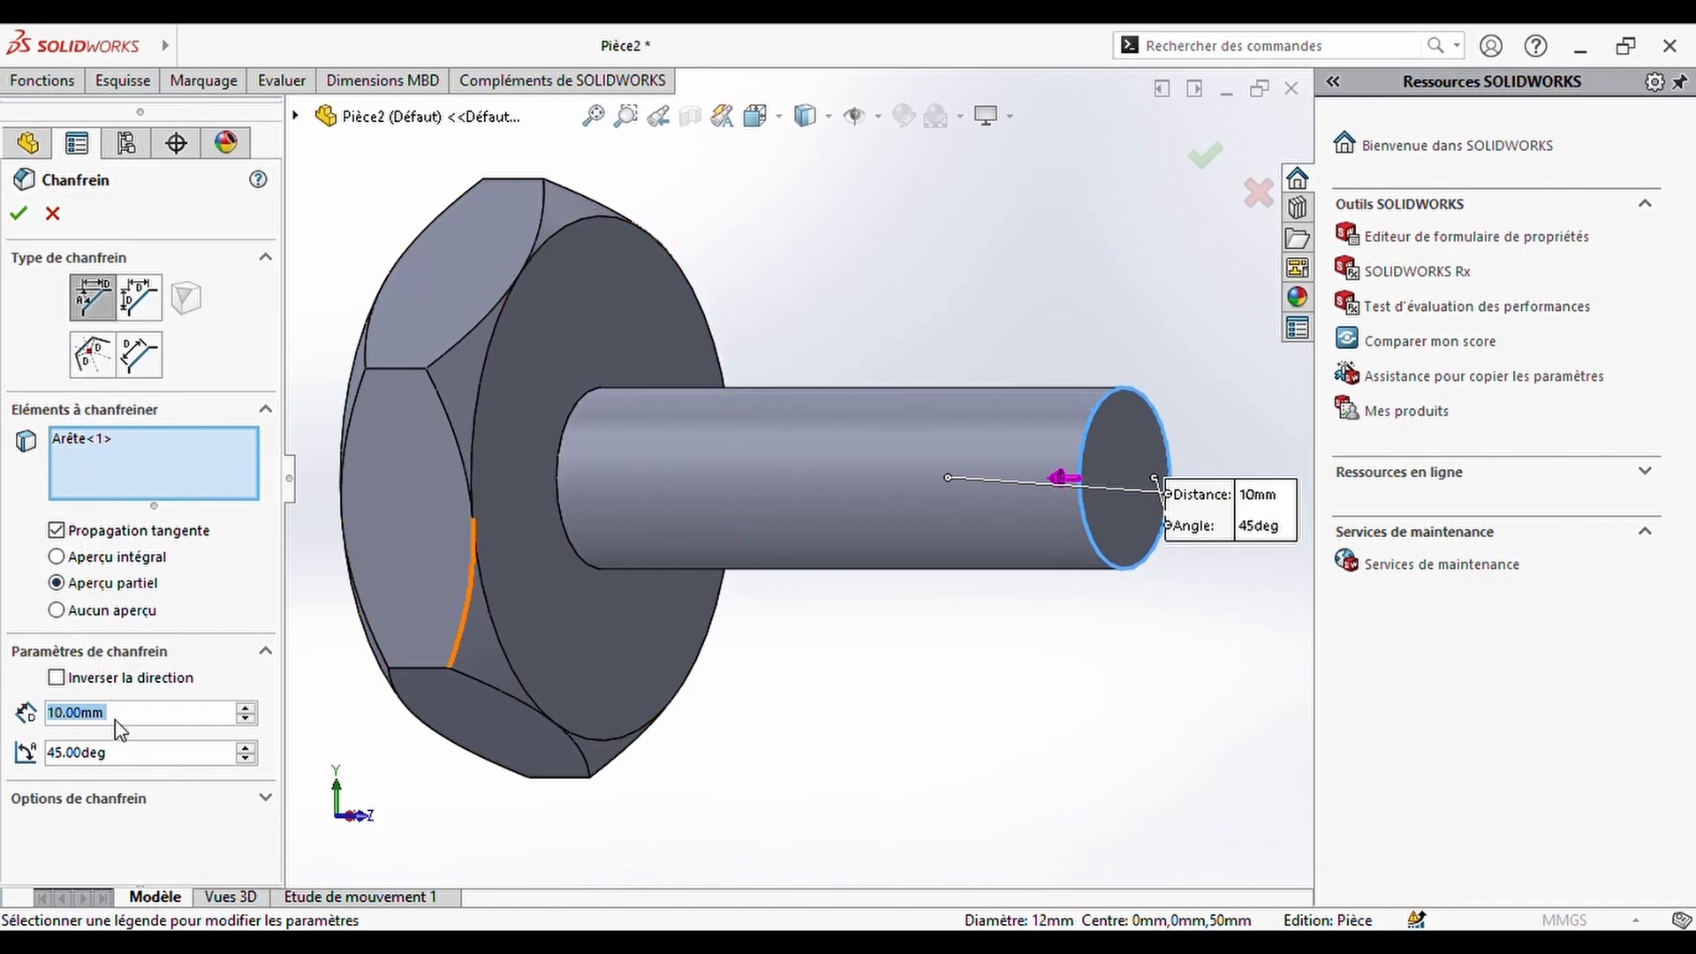
type("0.5")
left_click(20, 217)
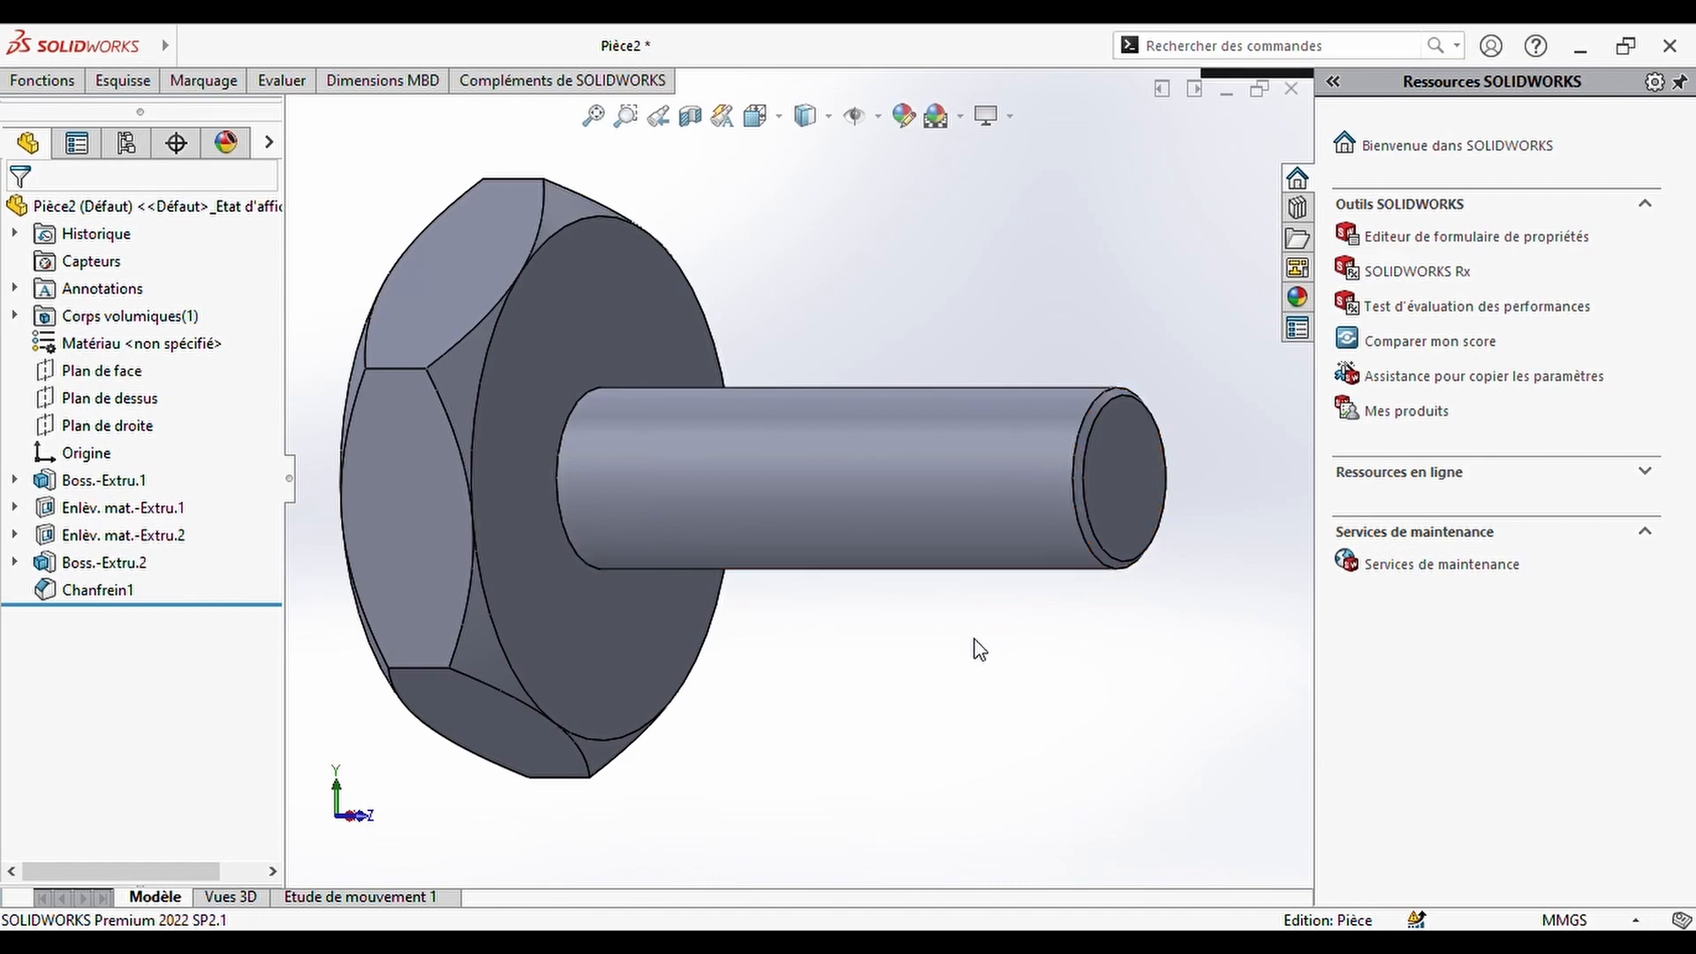
- Start a thread from the shank's edge at the head, offset 5 mm, and end it at the shank's free end face
left_click(31, 82)
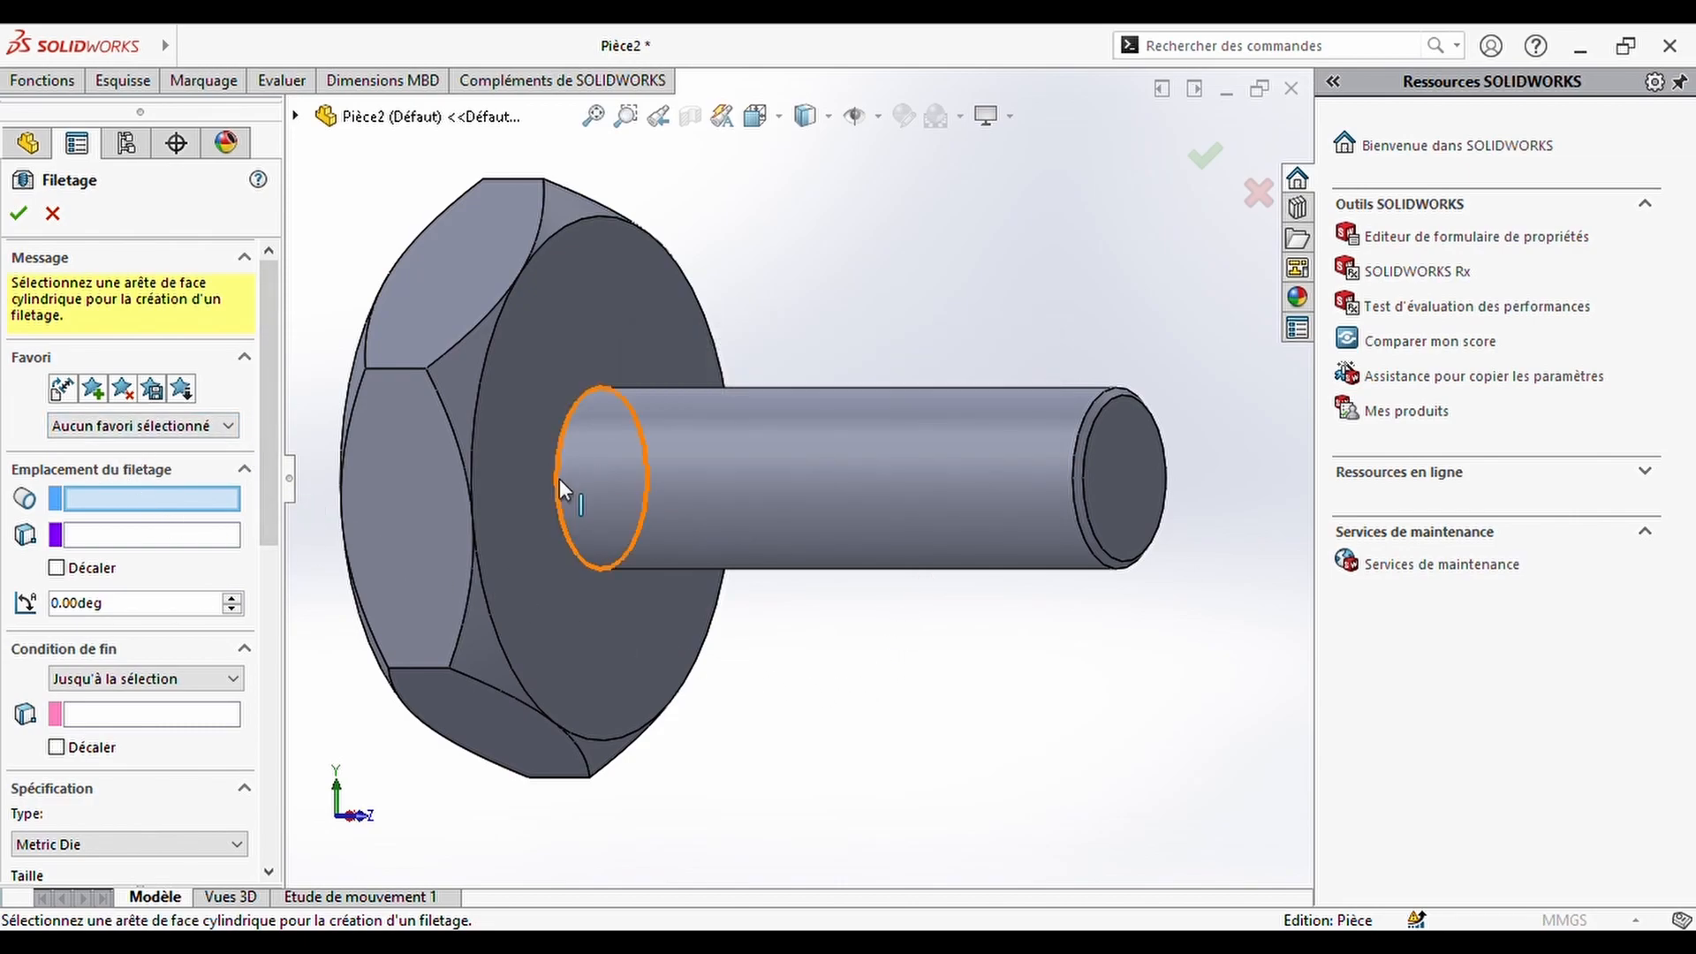
left_click(574, 501)
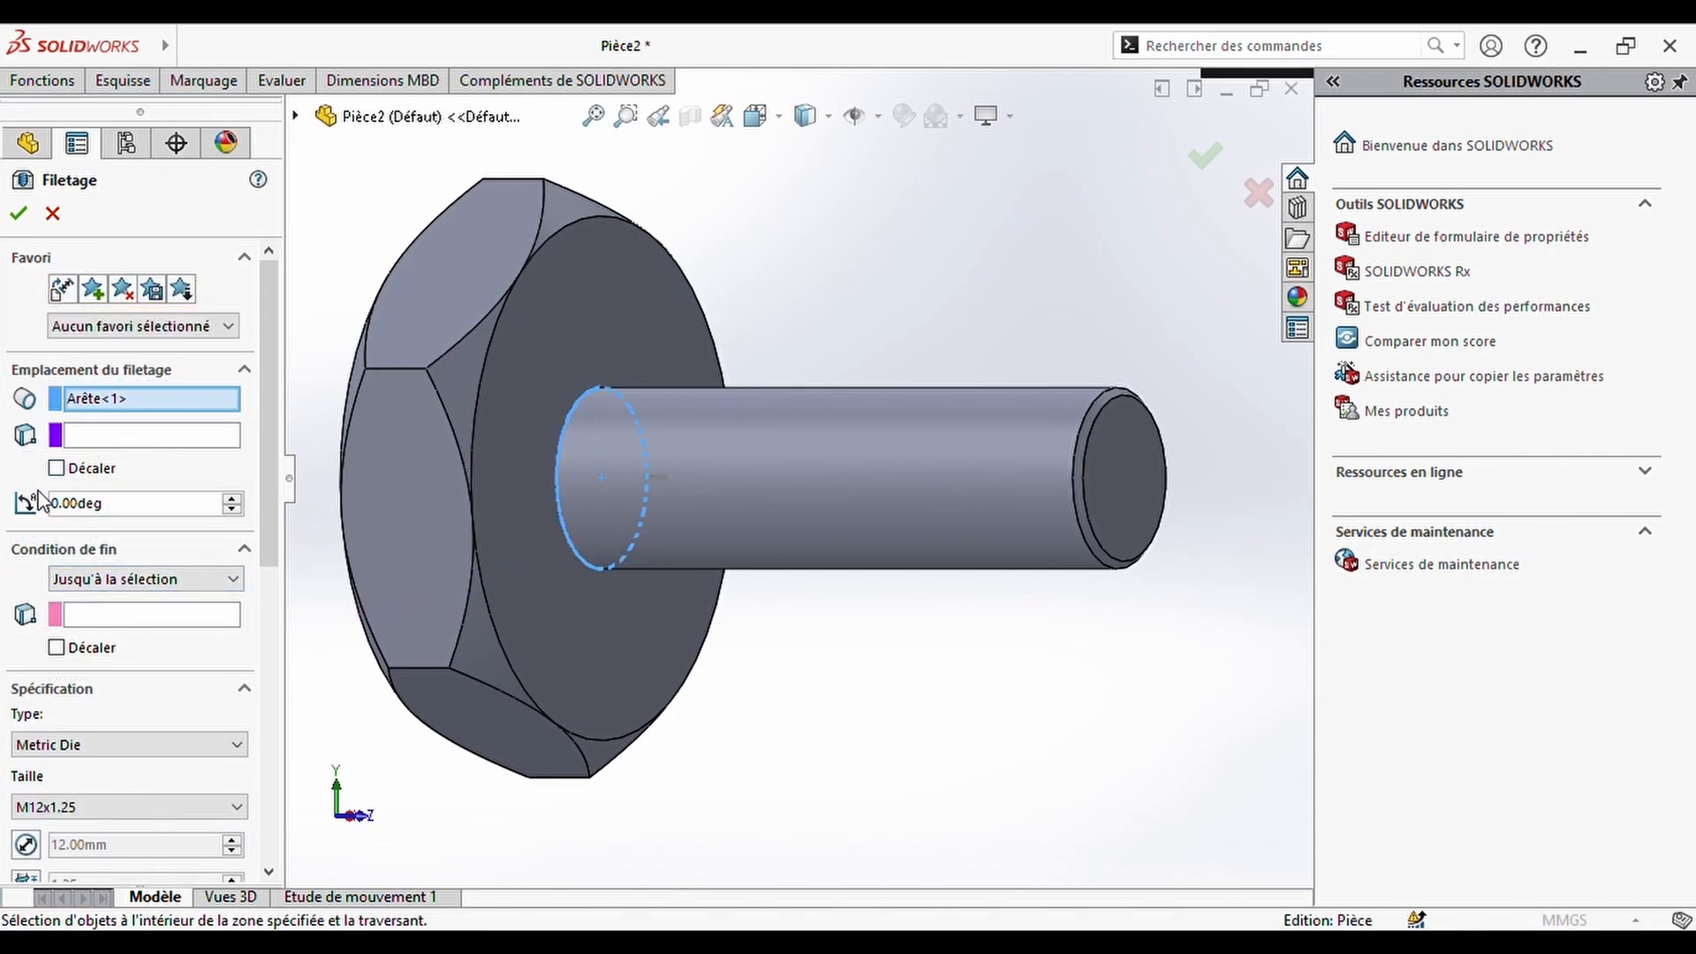
left_click(57, 470)
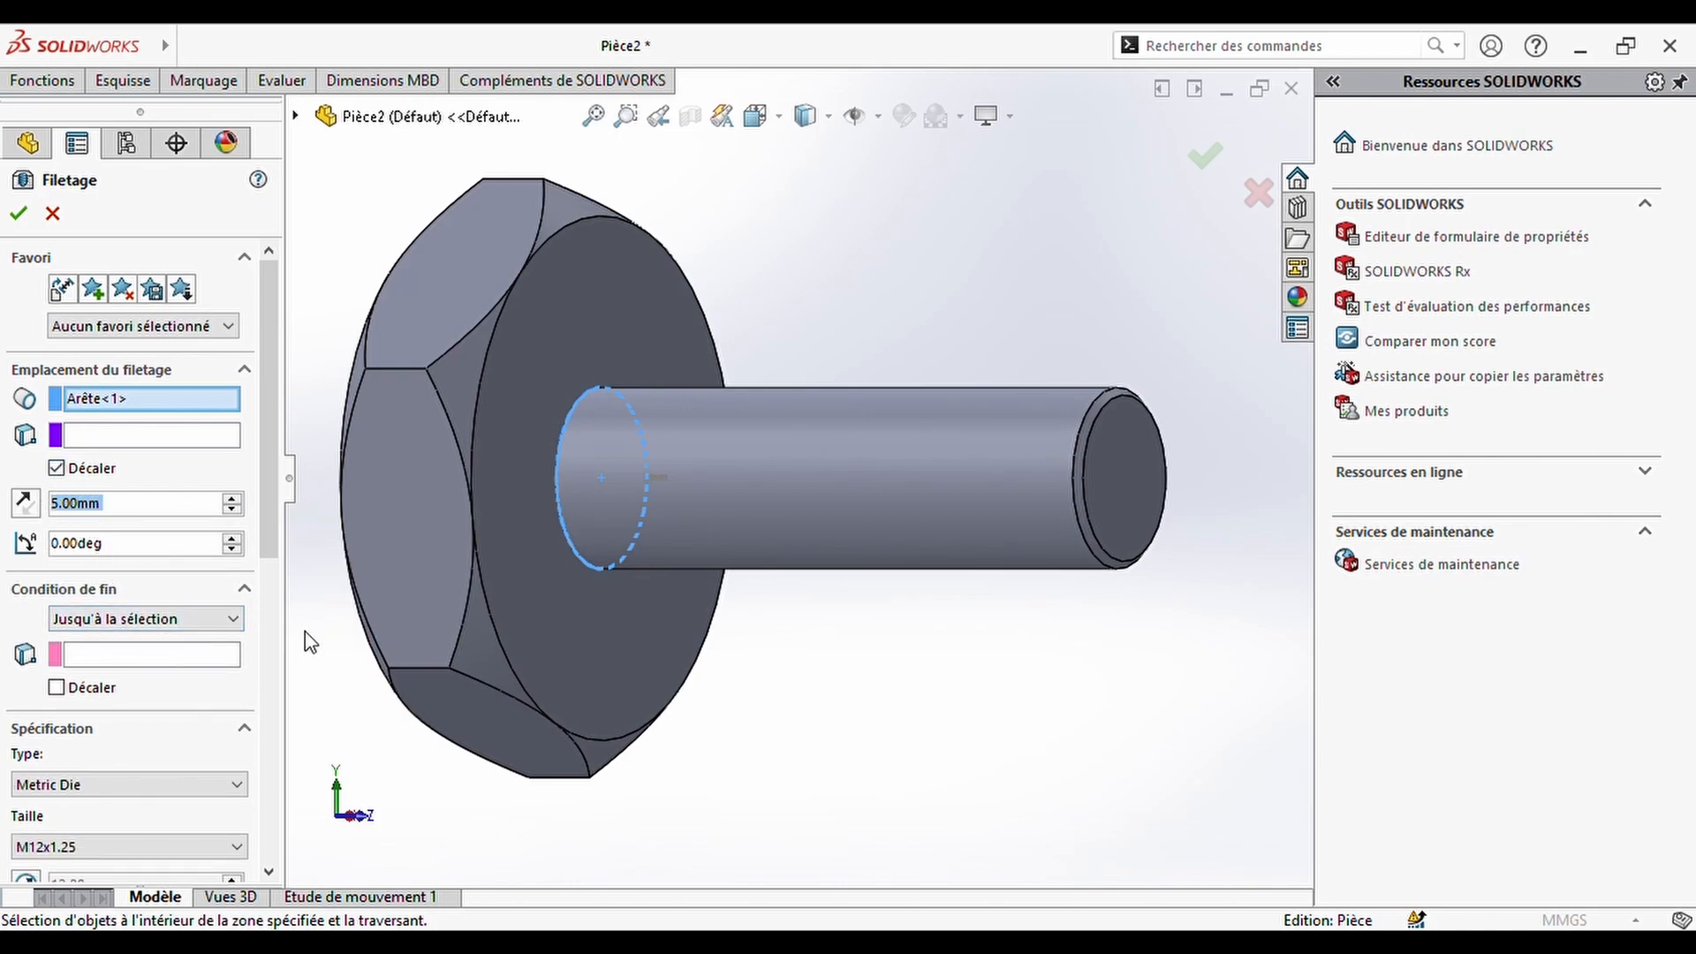
left_click(267, 873)
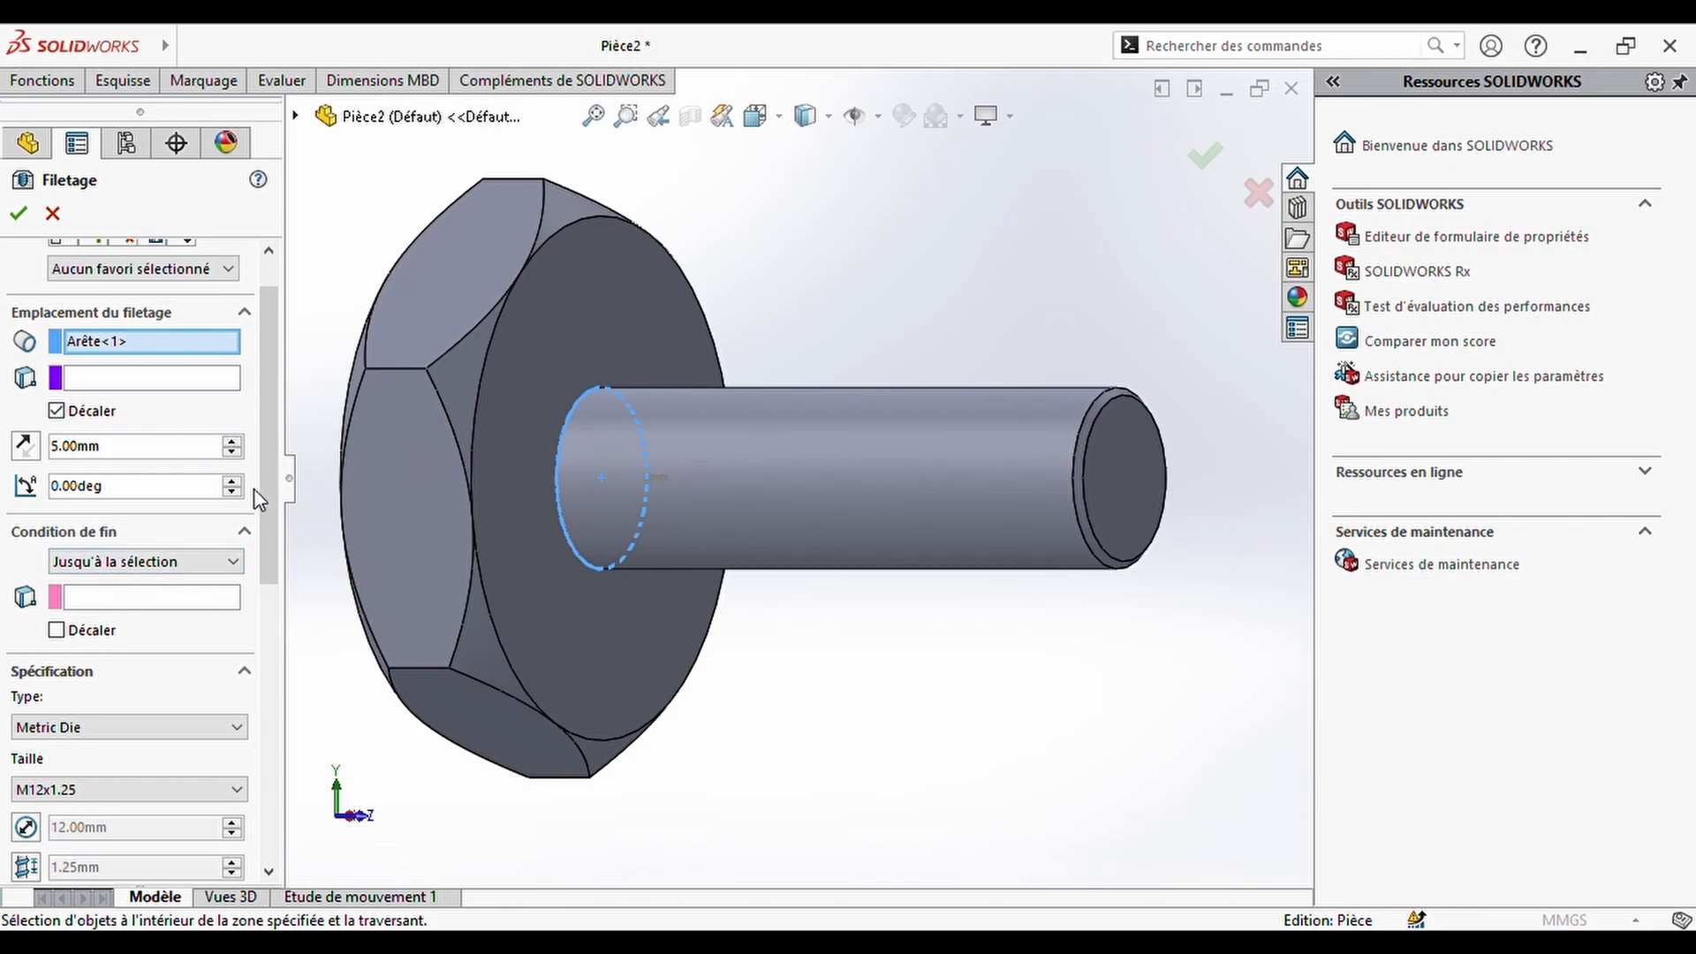
left_click(179, 599)
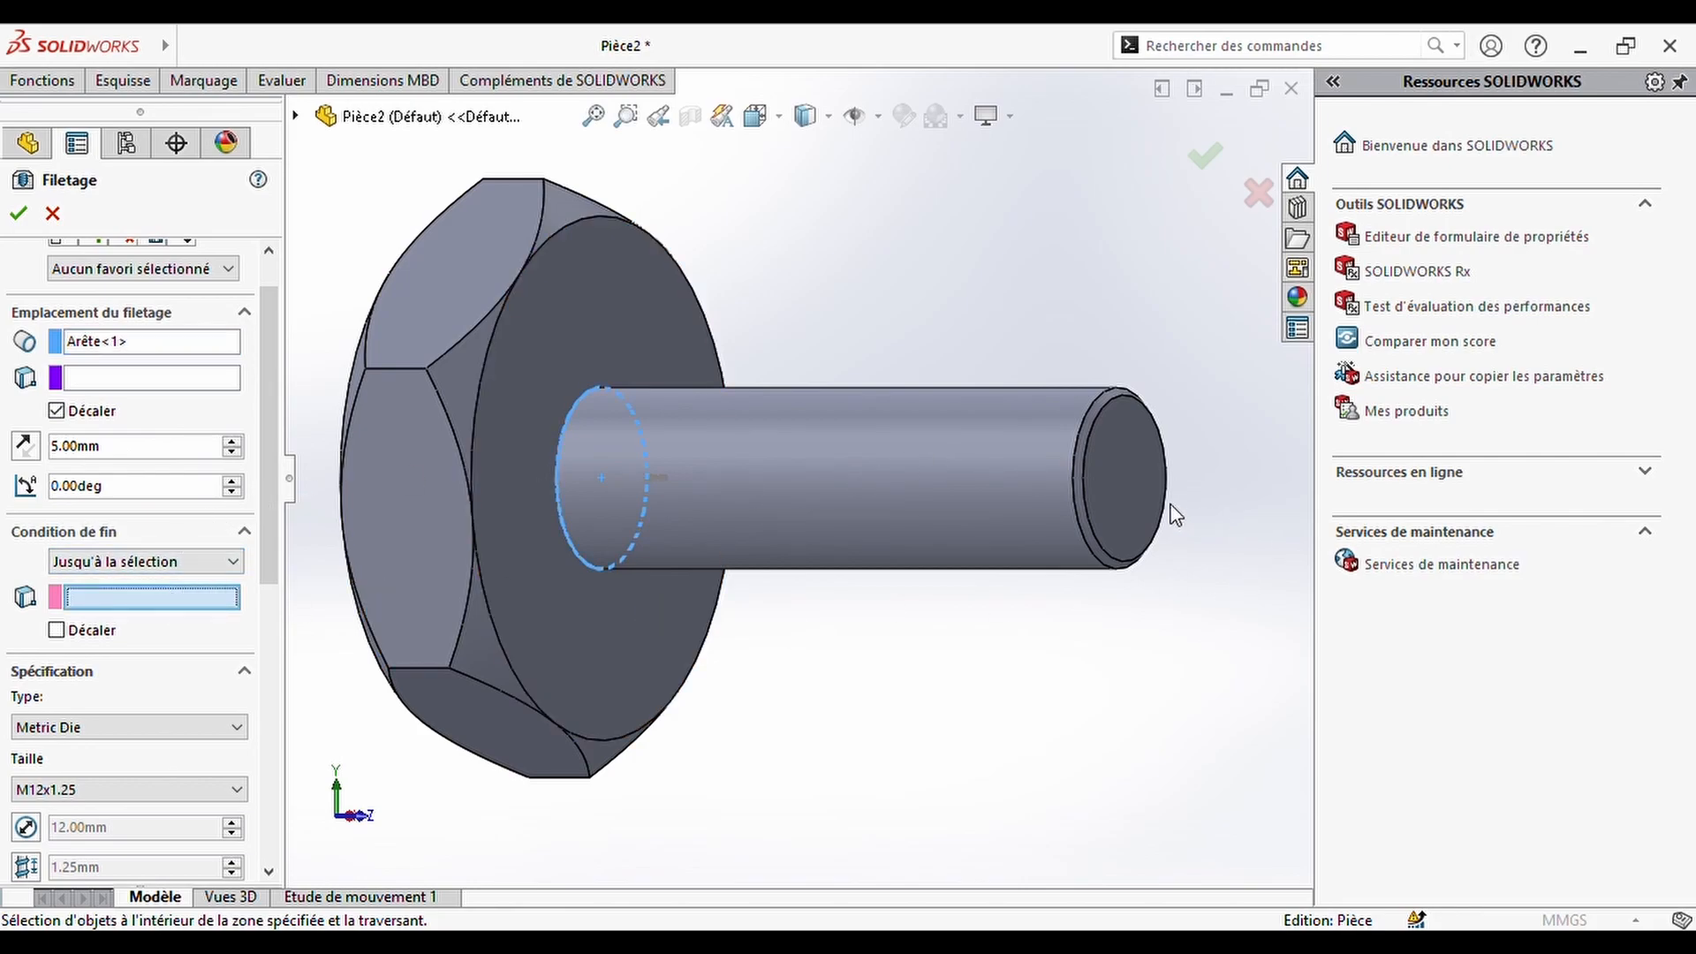
left_click(1138, 499)
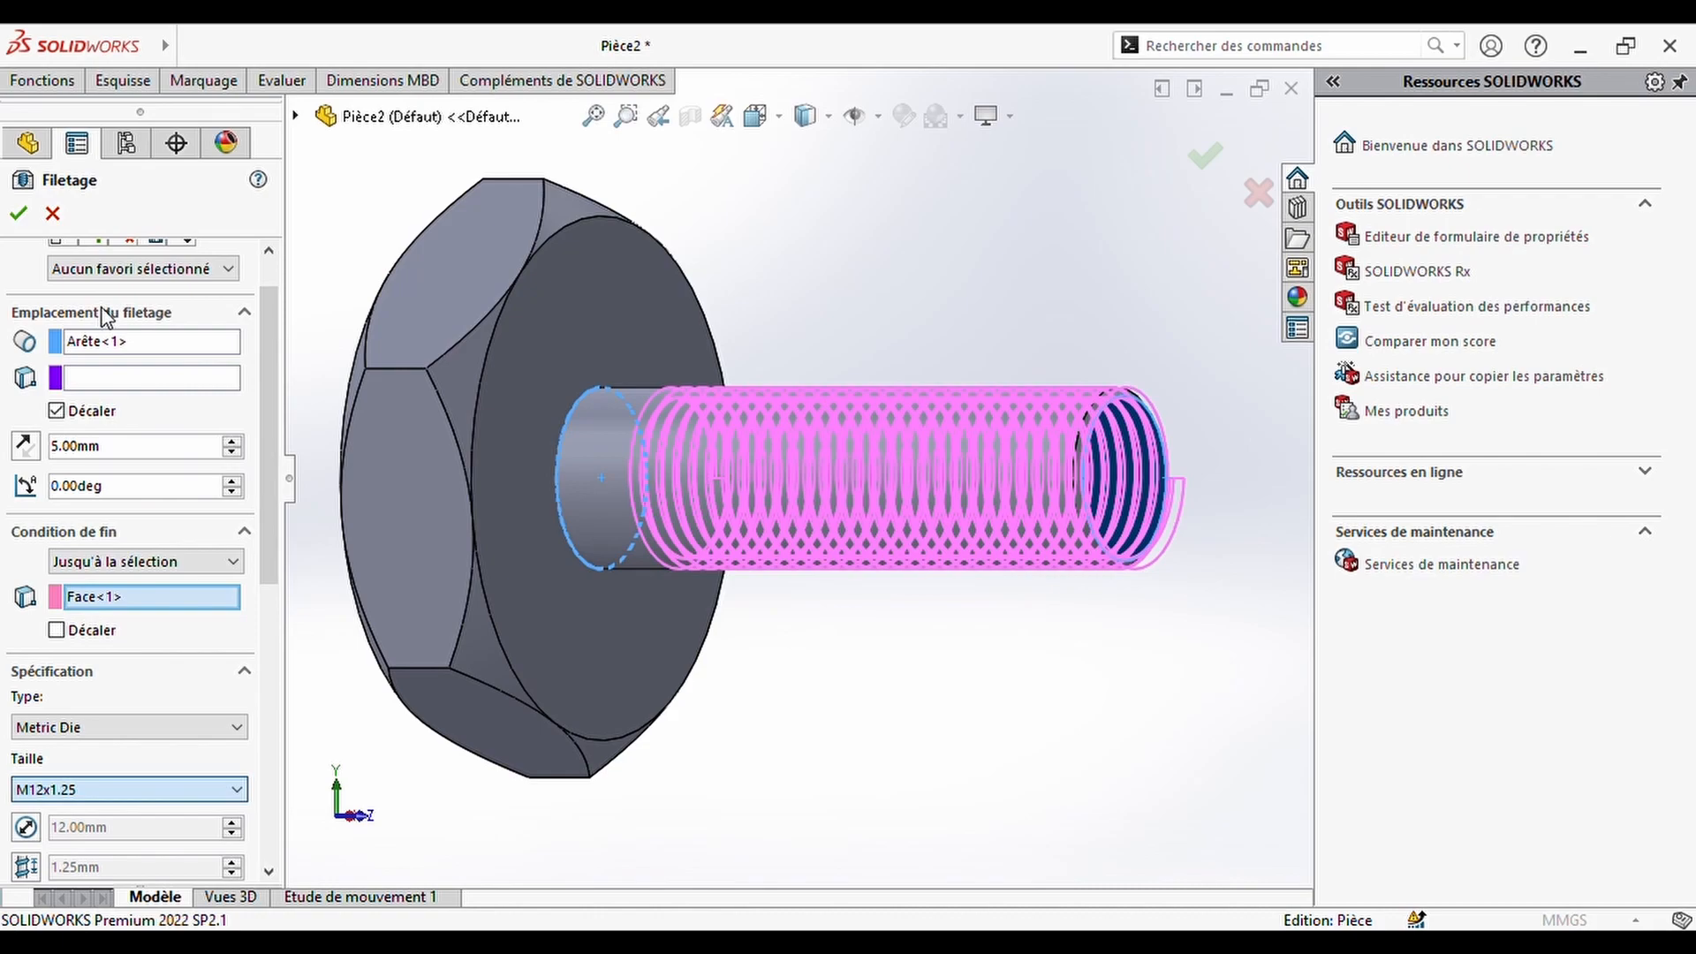
- Set the thread size to M12x1.5, offset its end by 2 mm past the shank's free end face, and create it
scroll(107, 318, "down", 1)
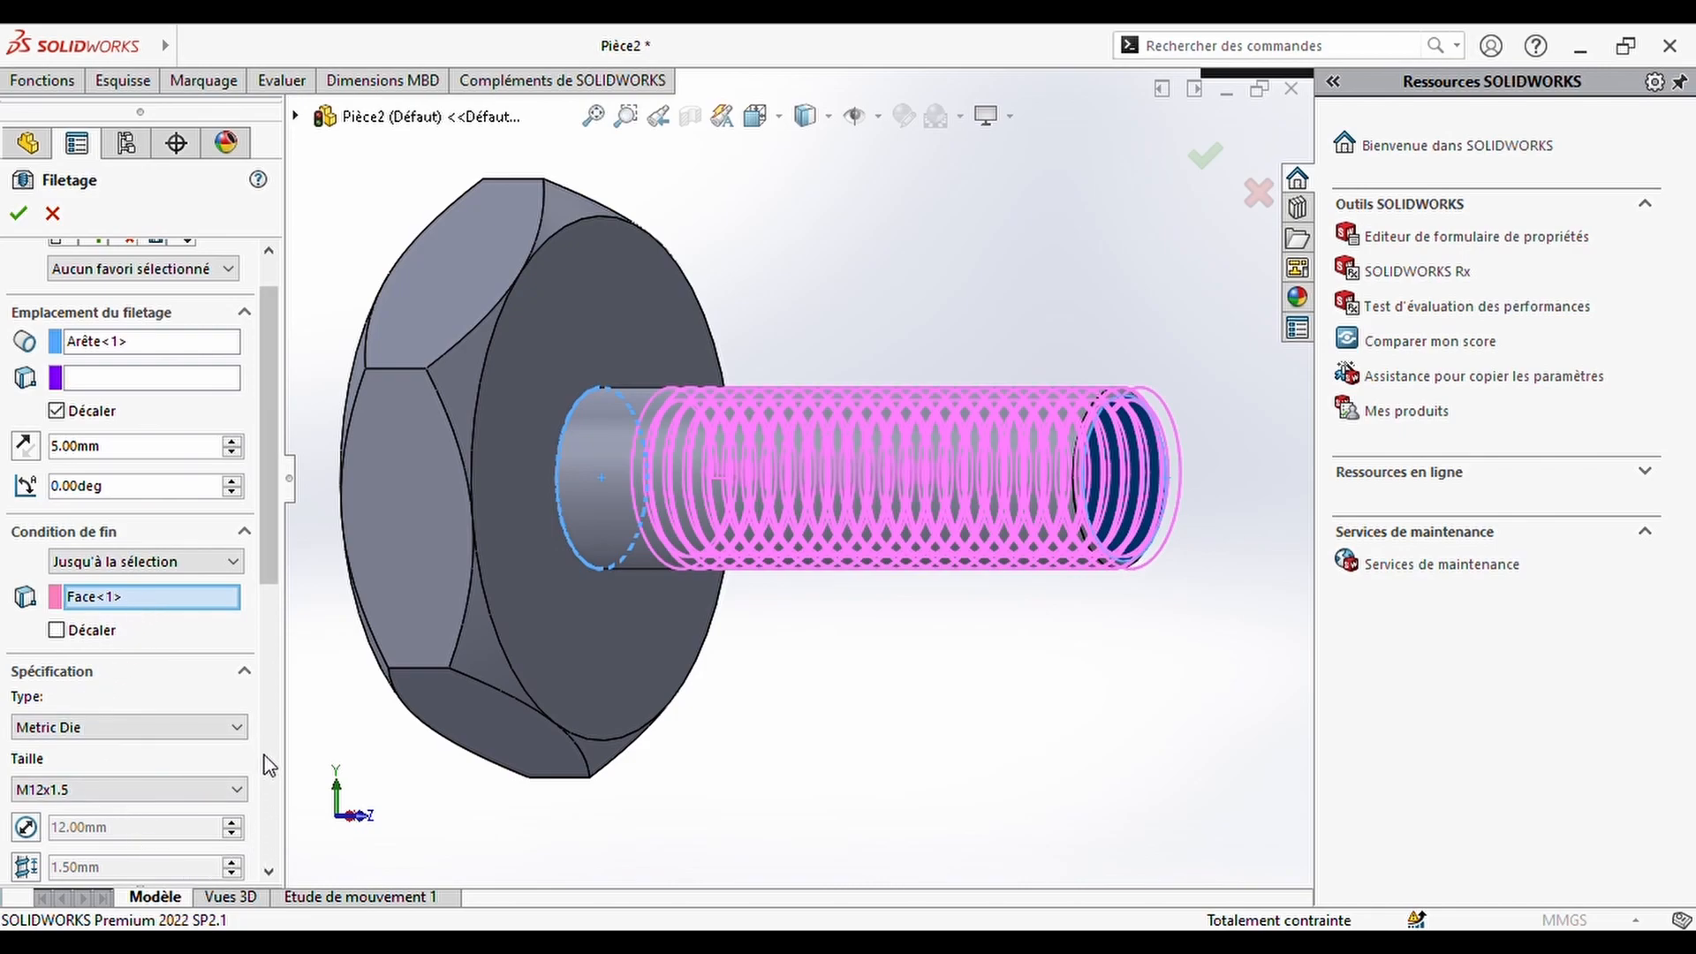
left_click(270, 870)
left_click(271, 870)
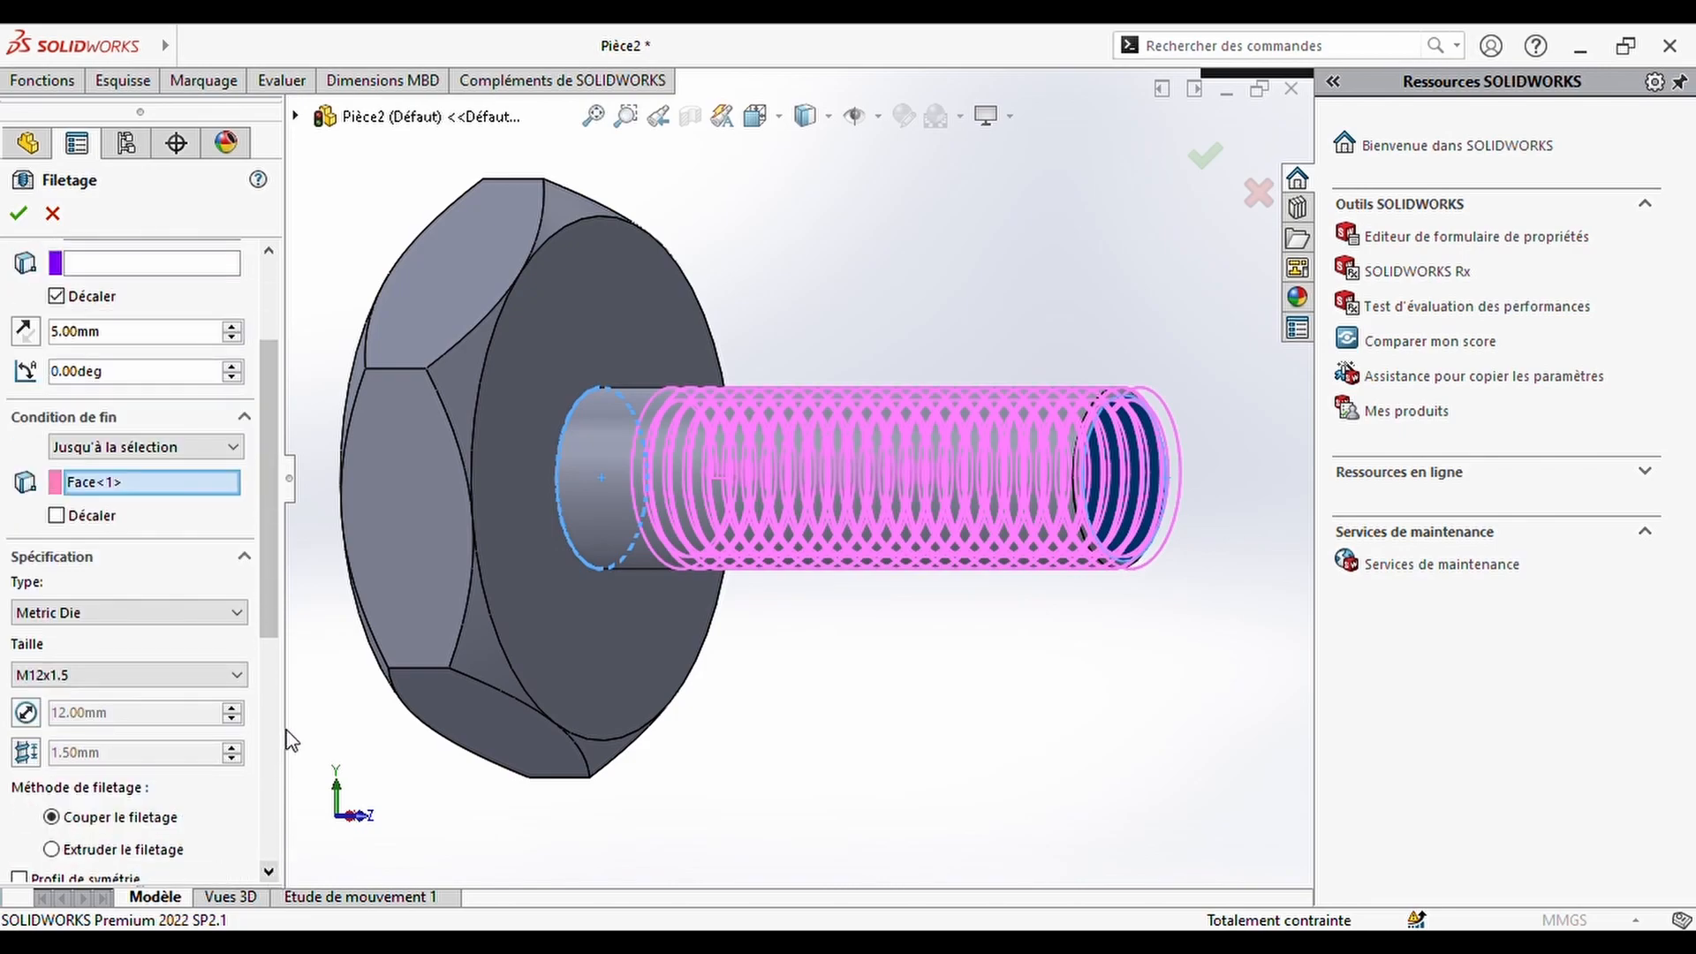
left_click(270, 252)
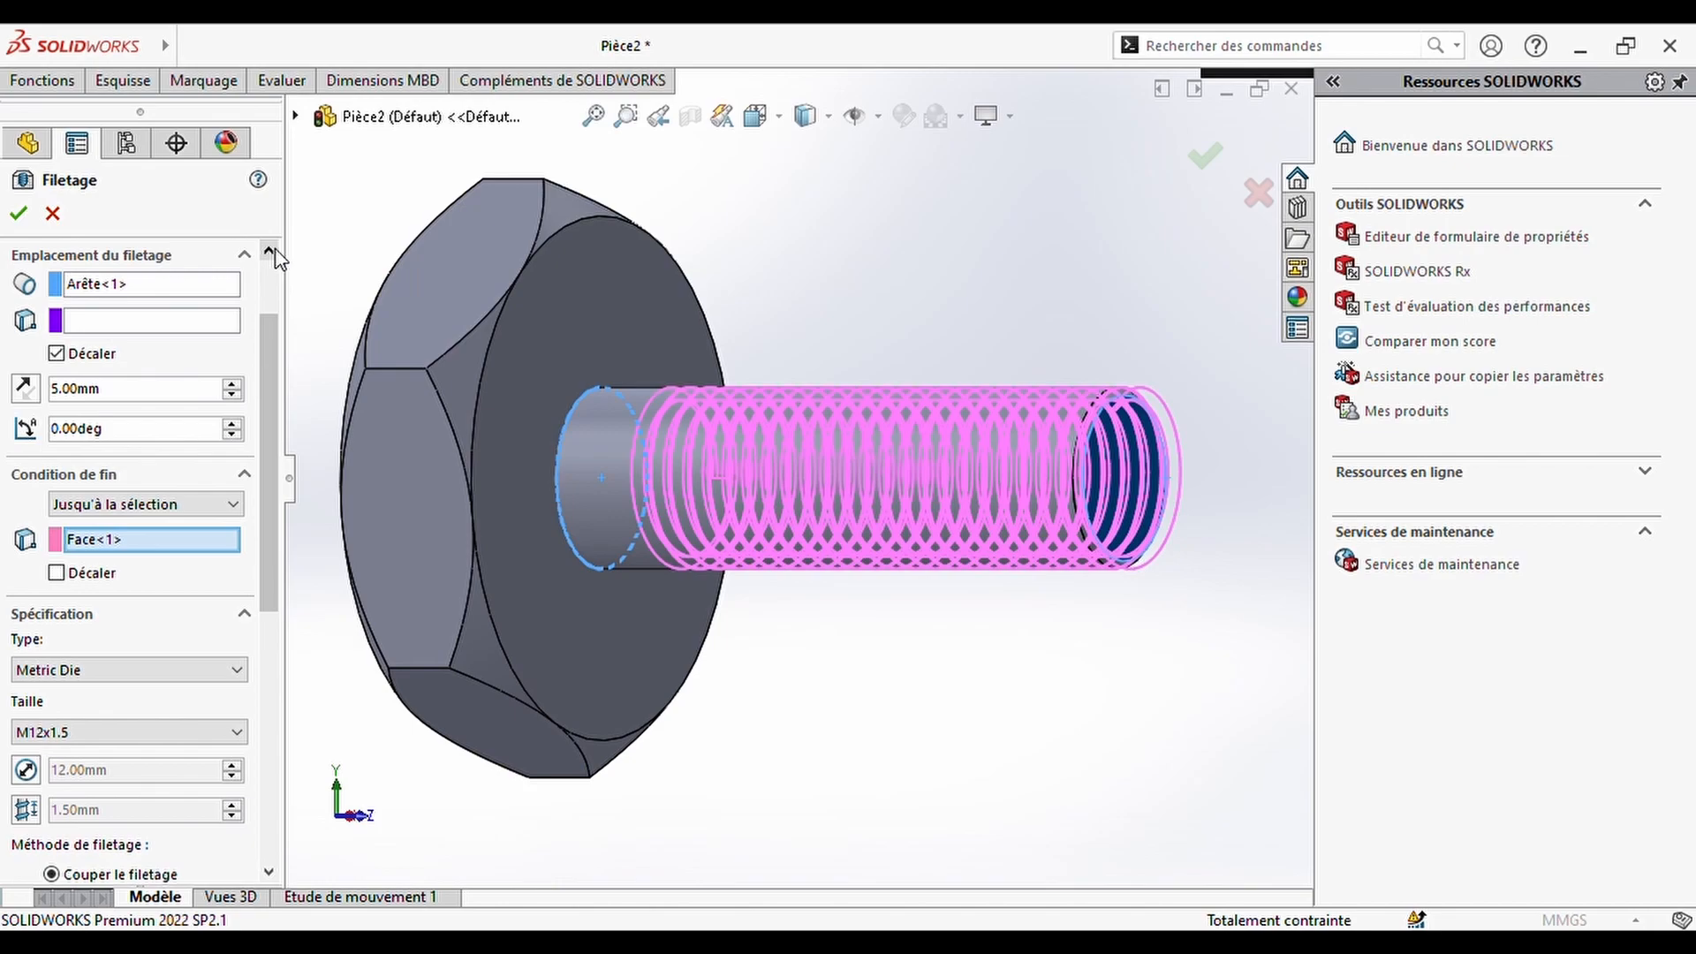
left_click(270, 251)
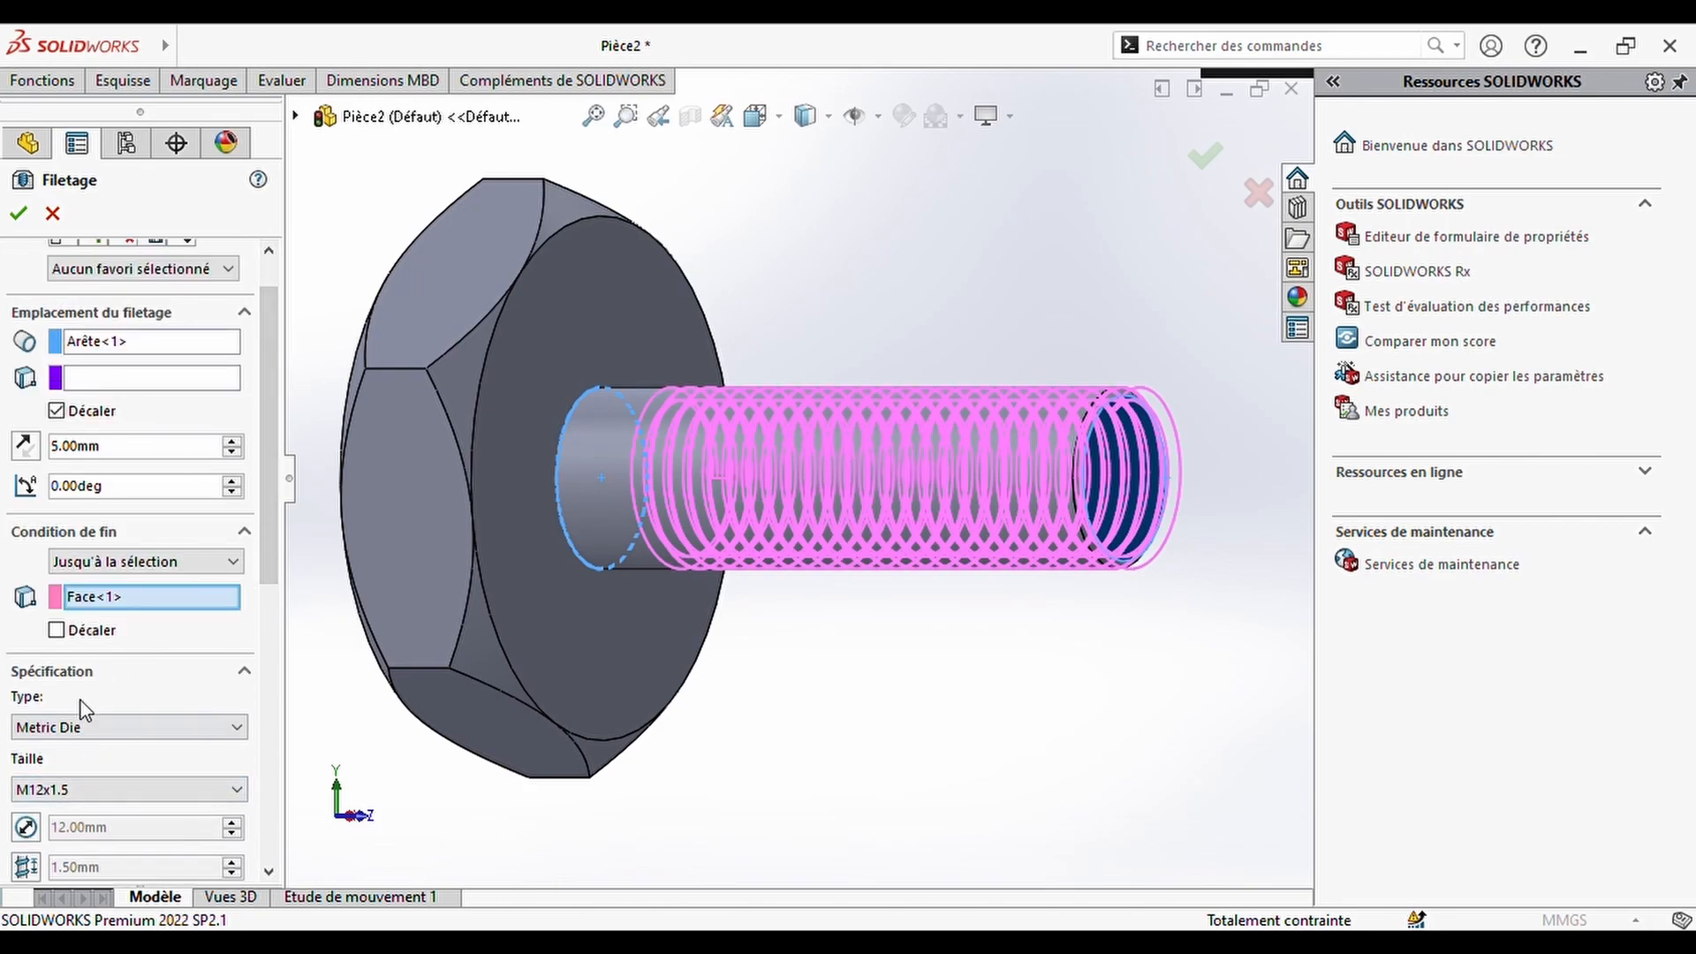
left_click(57, 629)
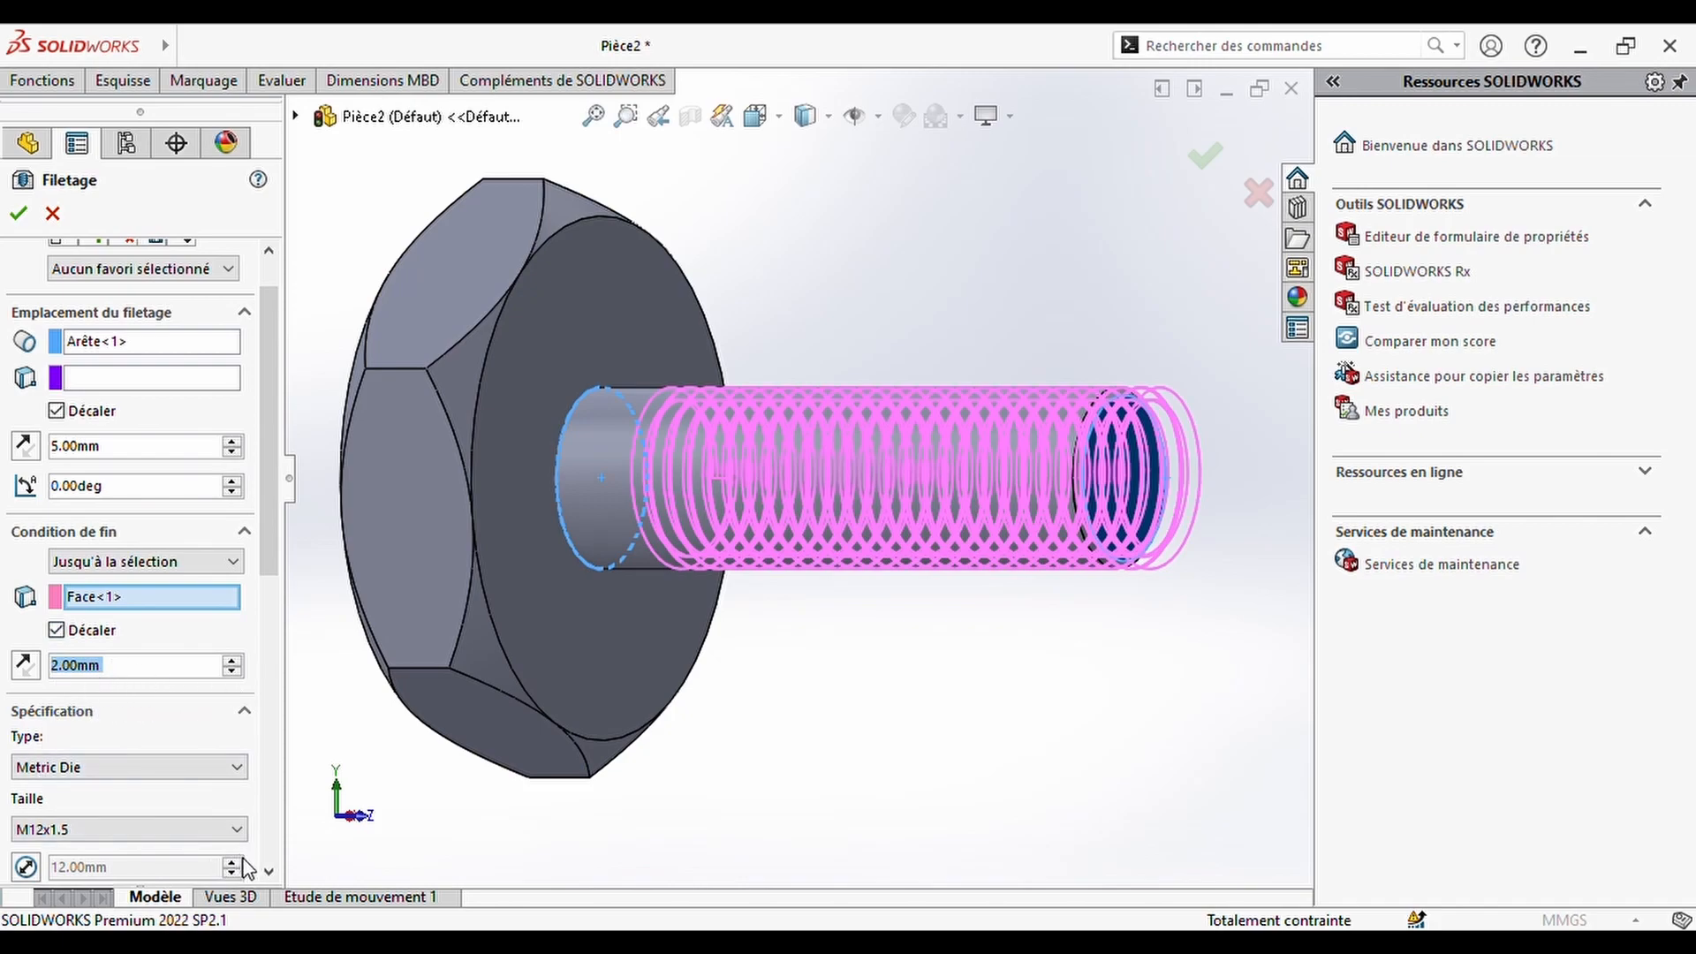
left_click(19, 213)
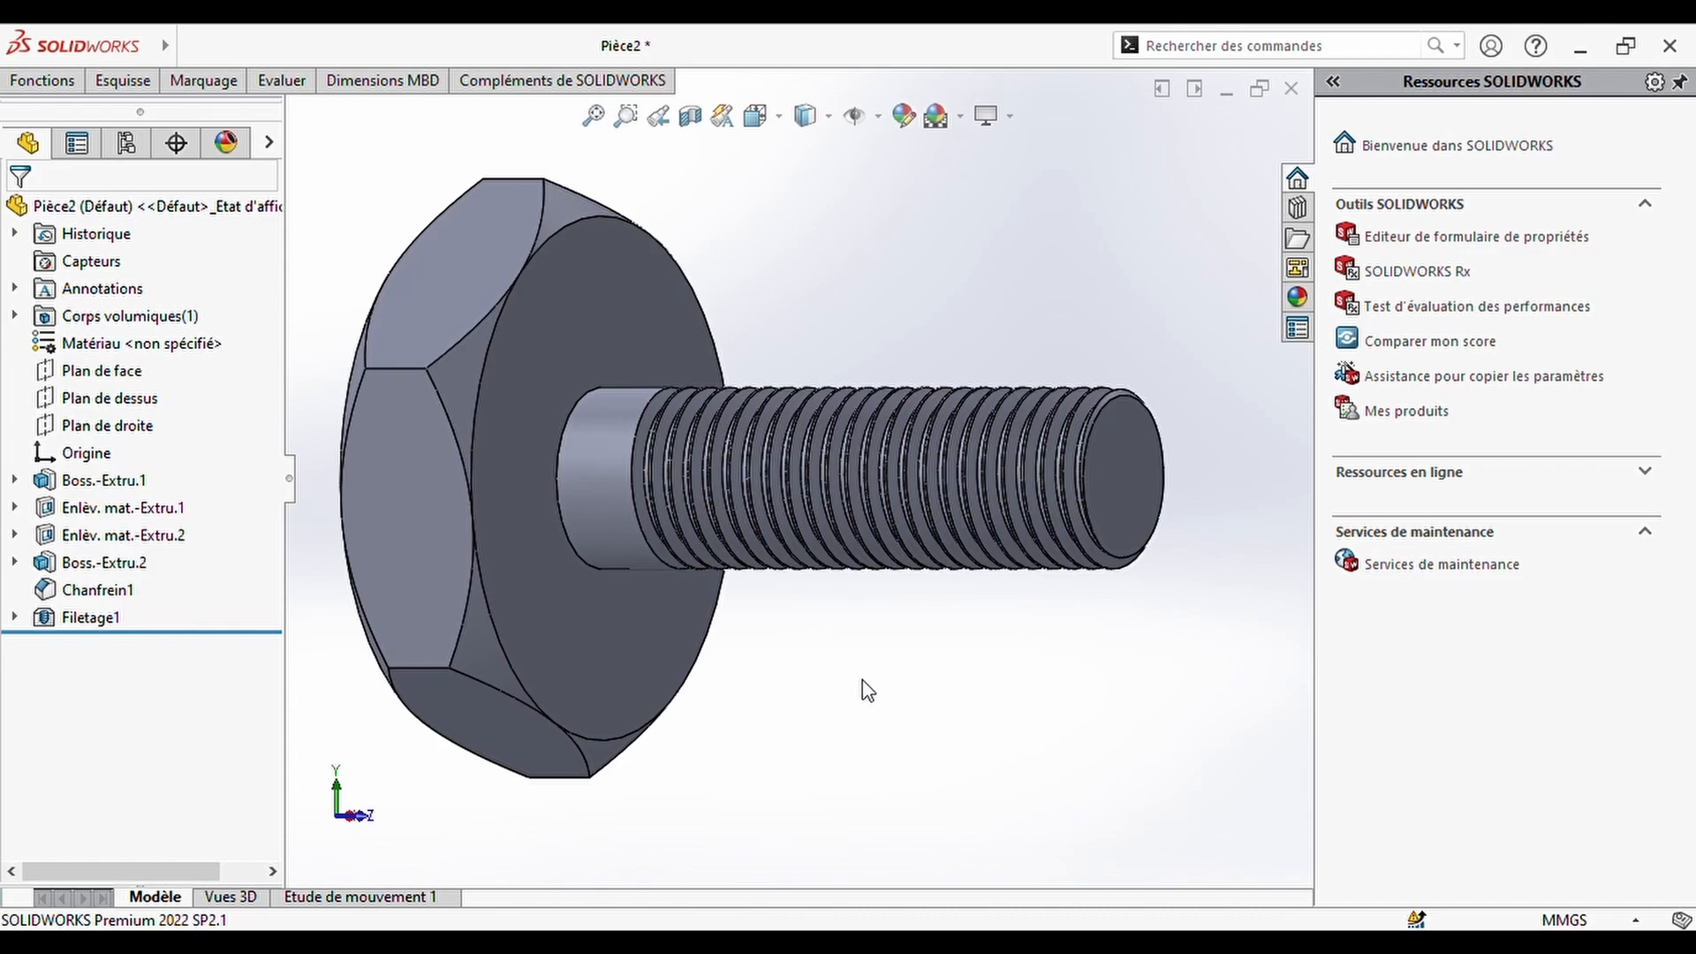
- Start a sketch text on the flat outer face of the hexagonal head, with the view normal to that face
key("Right")
key("Right")
key("Right")
key("Right")
key("Right")
key("Right")
key("Right")
key("Right")
key("Right")
key("Right")
key("Right")
key("Right")
key("Right")
key("Right")
key("Right")
key("Right")
key("Right")
key("Right")
key("Right")
key("Right")
key("Right")
key("Right")
key("Right")
key("Right")
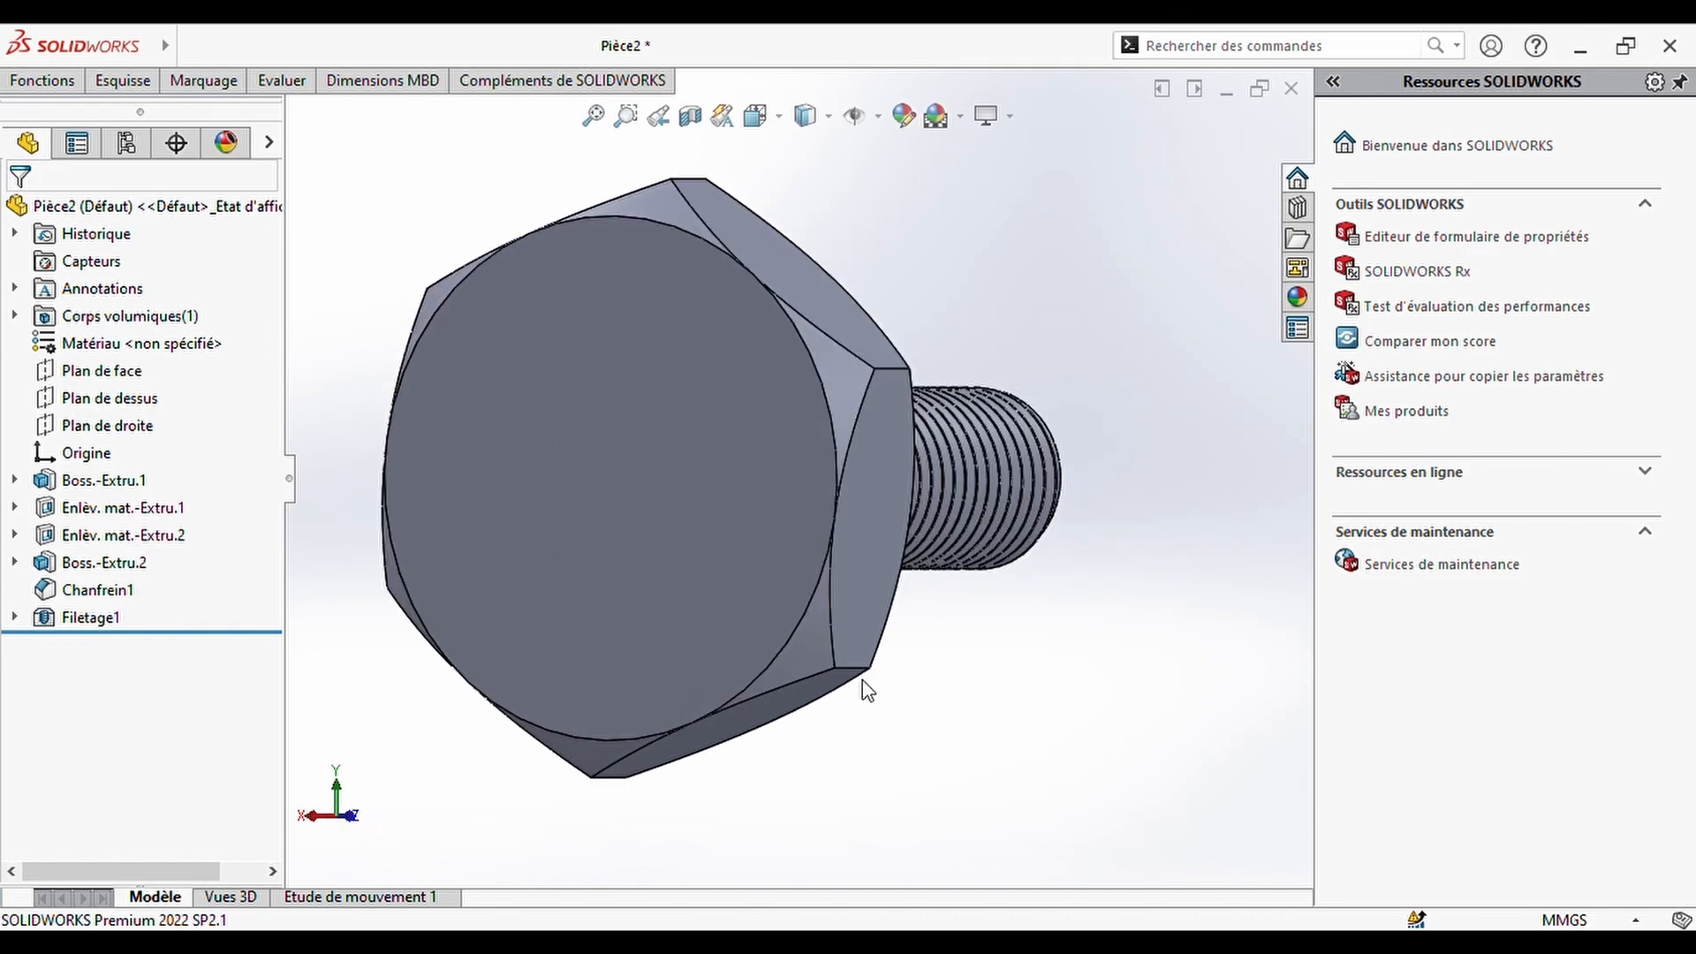
key("Right")
key("Right")
left_click(746, 588)
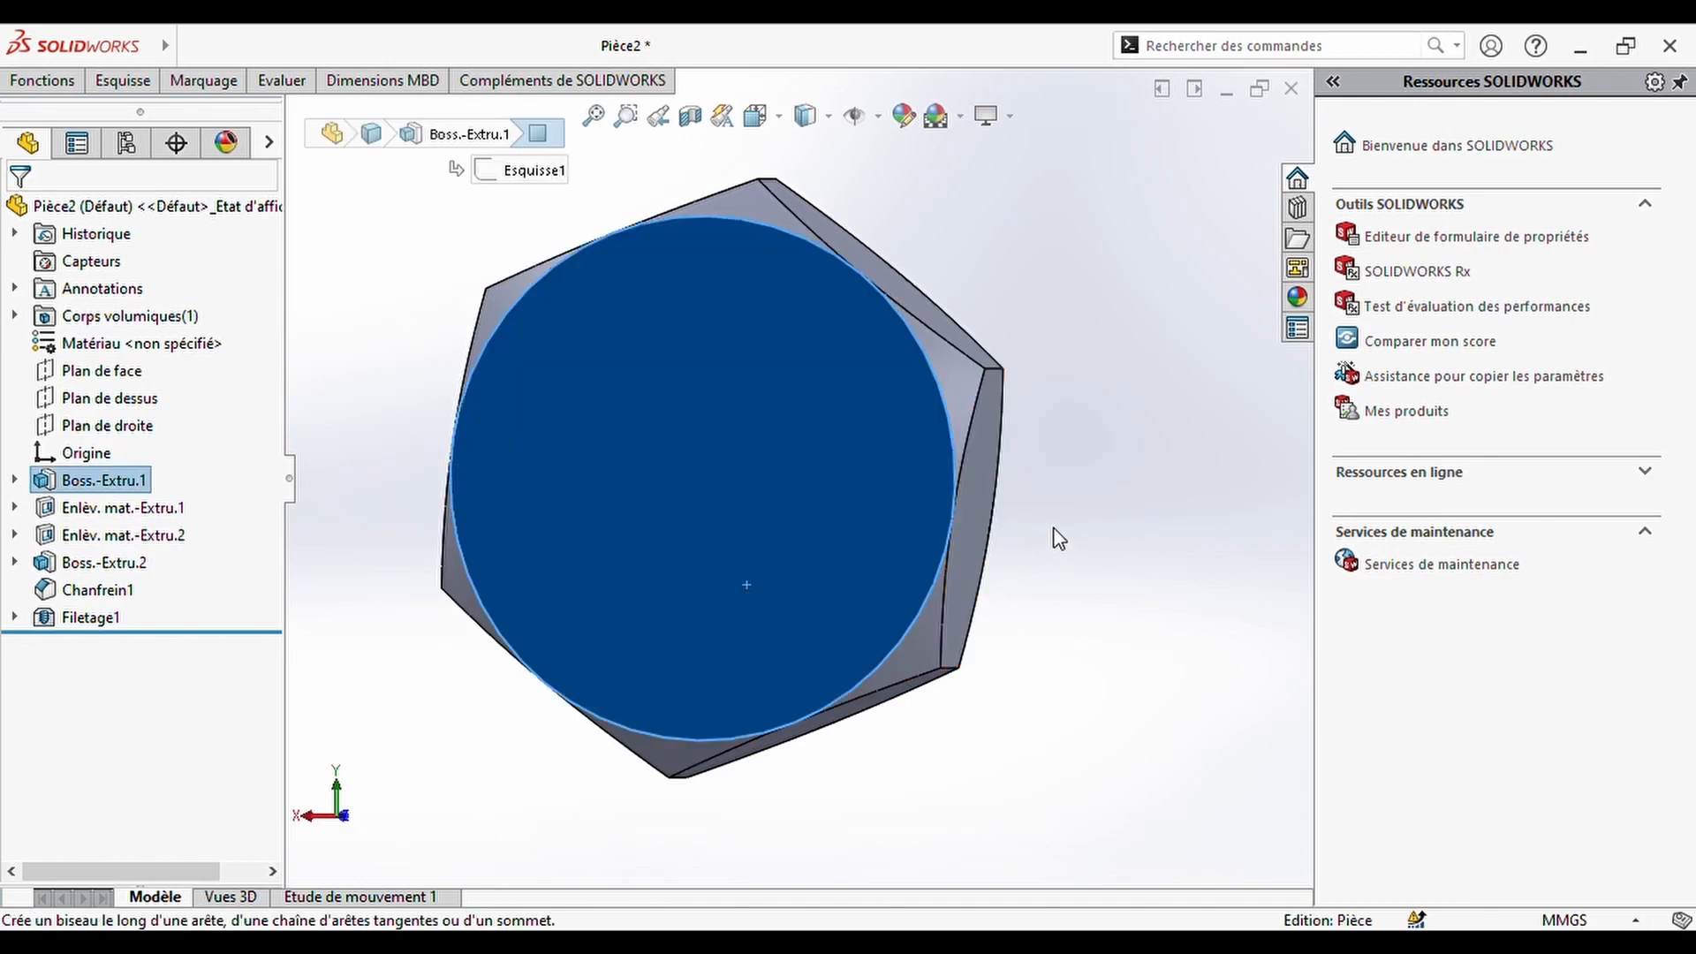
left_click(958, 521)
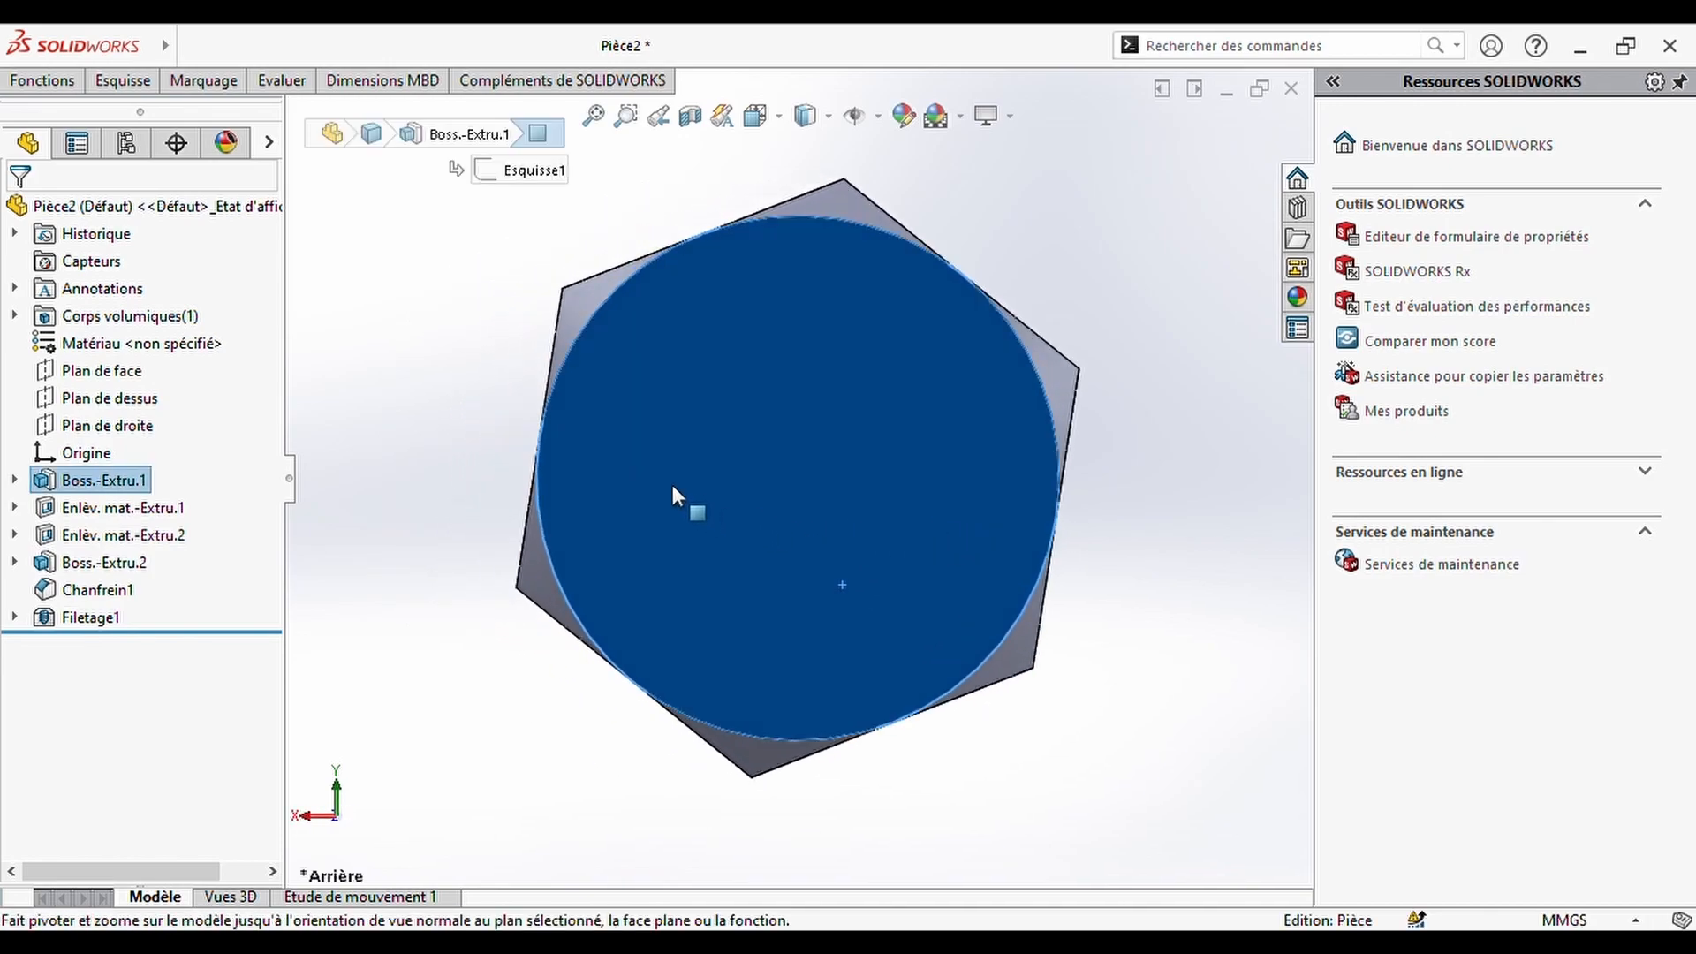
left_click(22, 85)
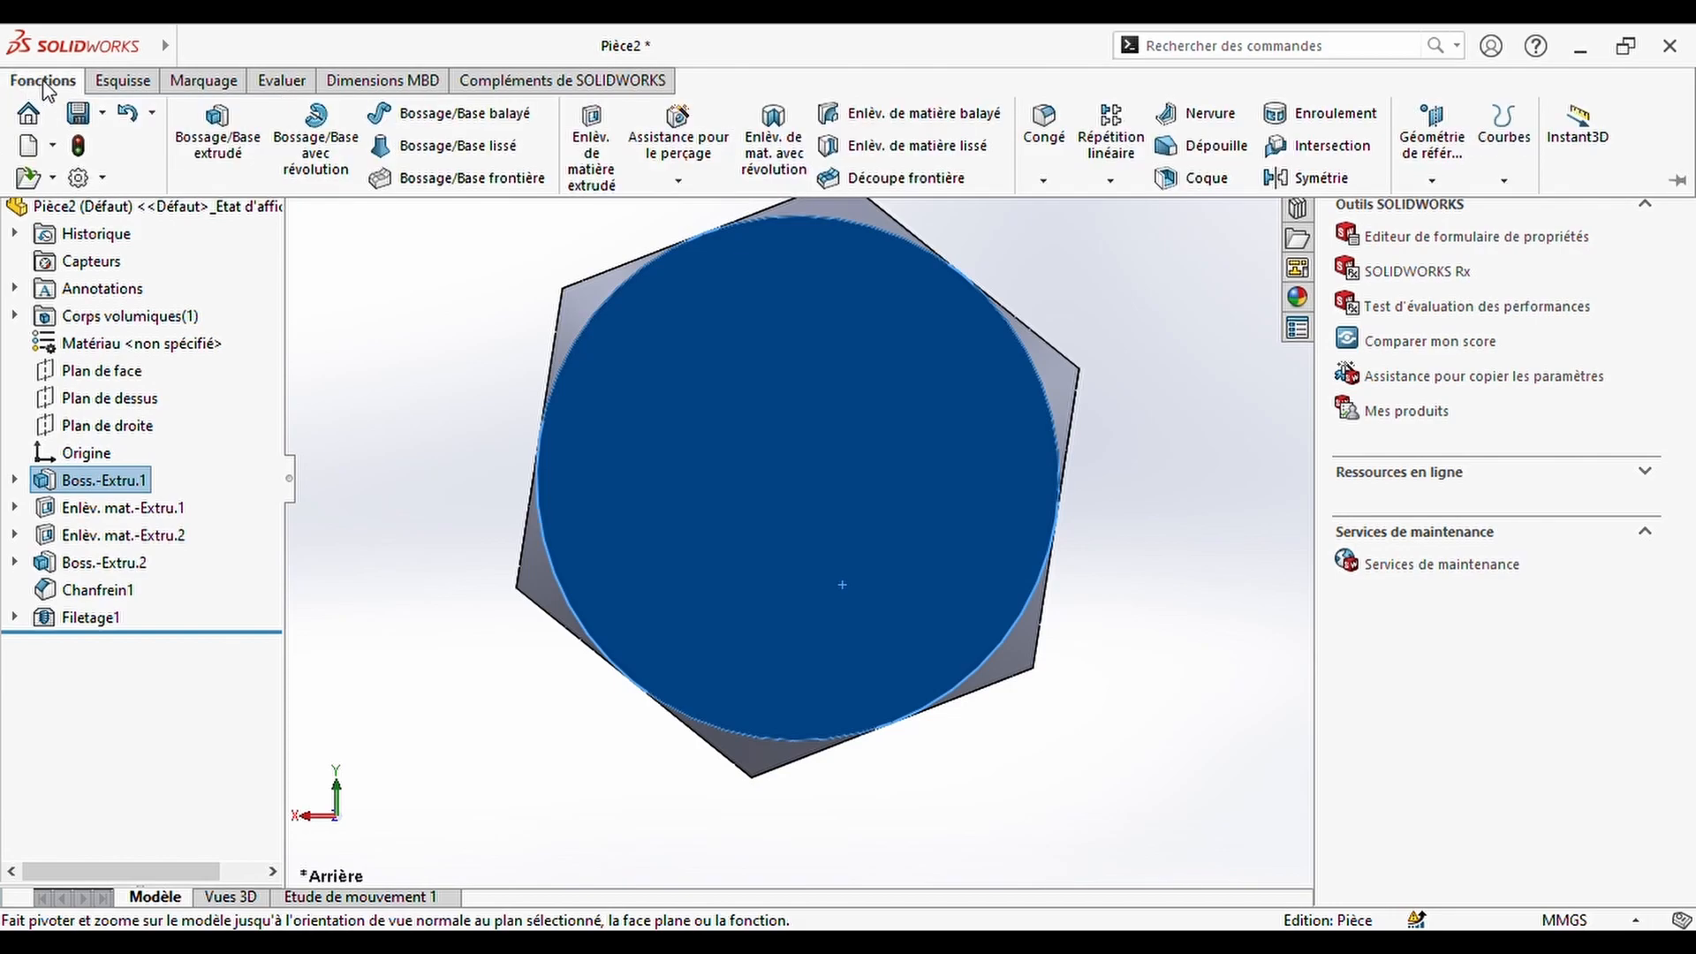
left_click(138, 86)
left_click(490, 145)
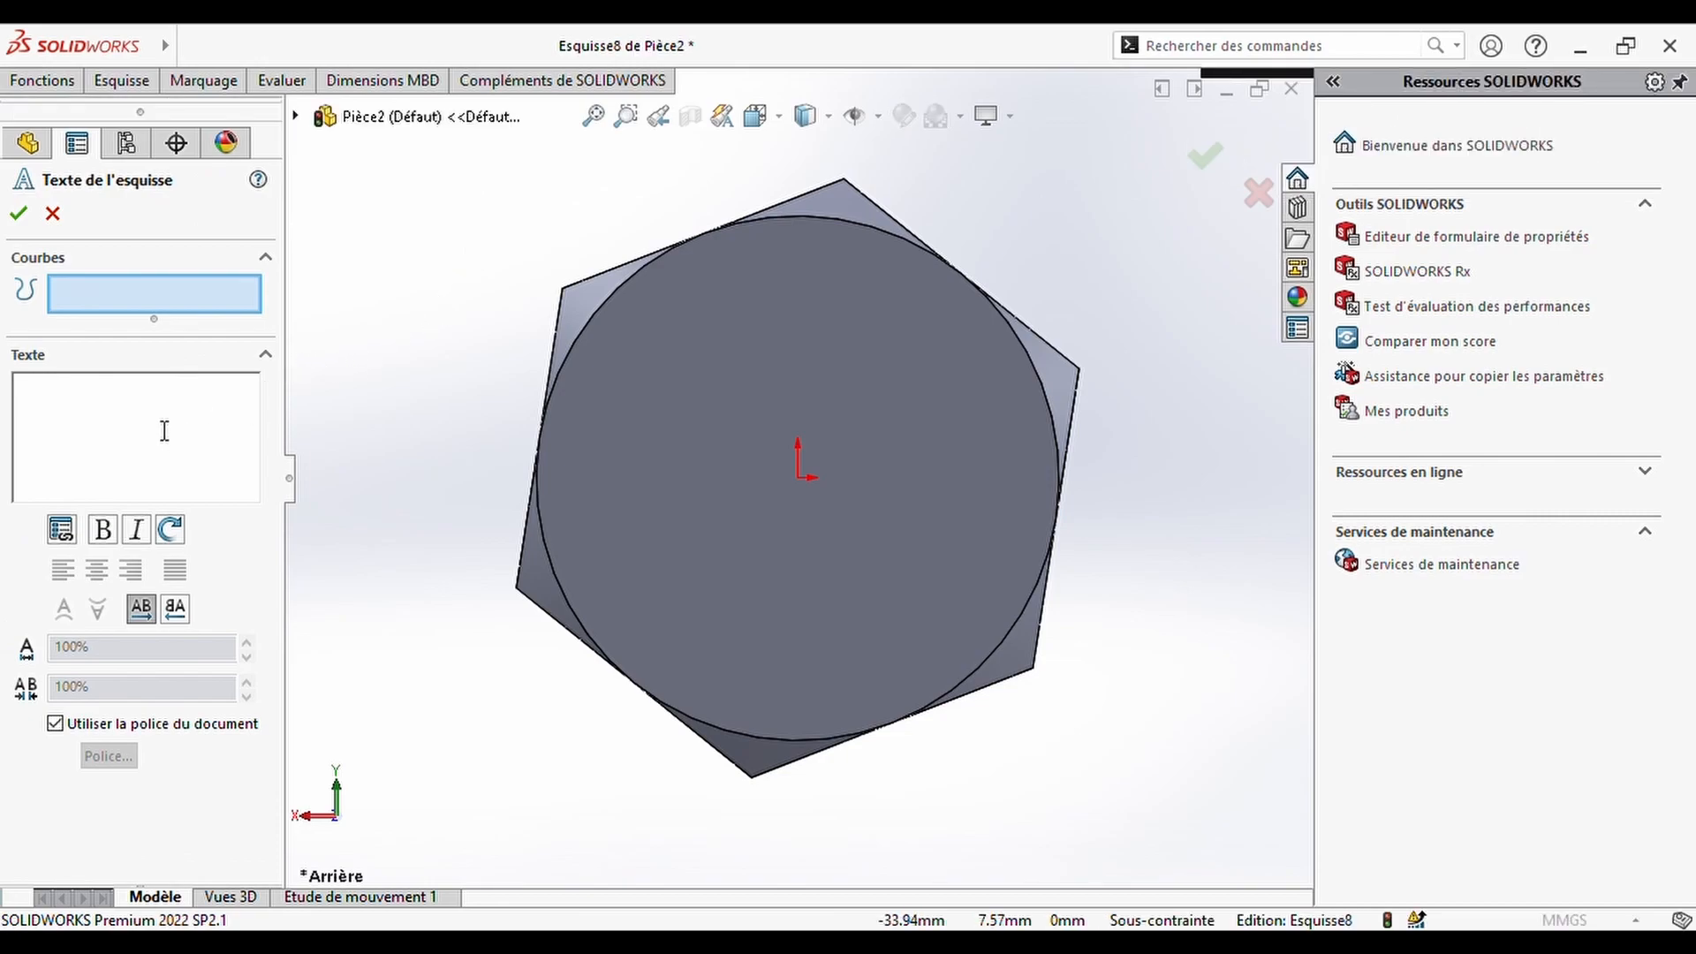
- Enter a short name as the sketch text and place it roughly centred on the head's outer face
type("saja")
key("BackSpace")
key("BackSpace")
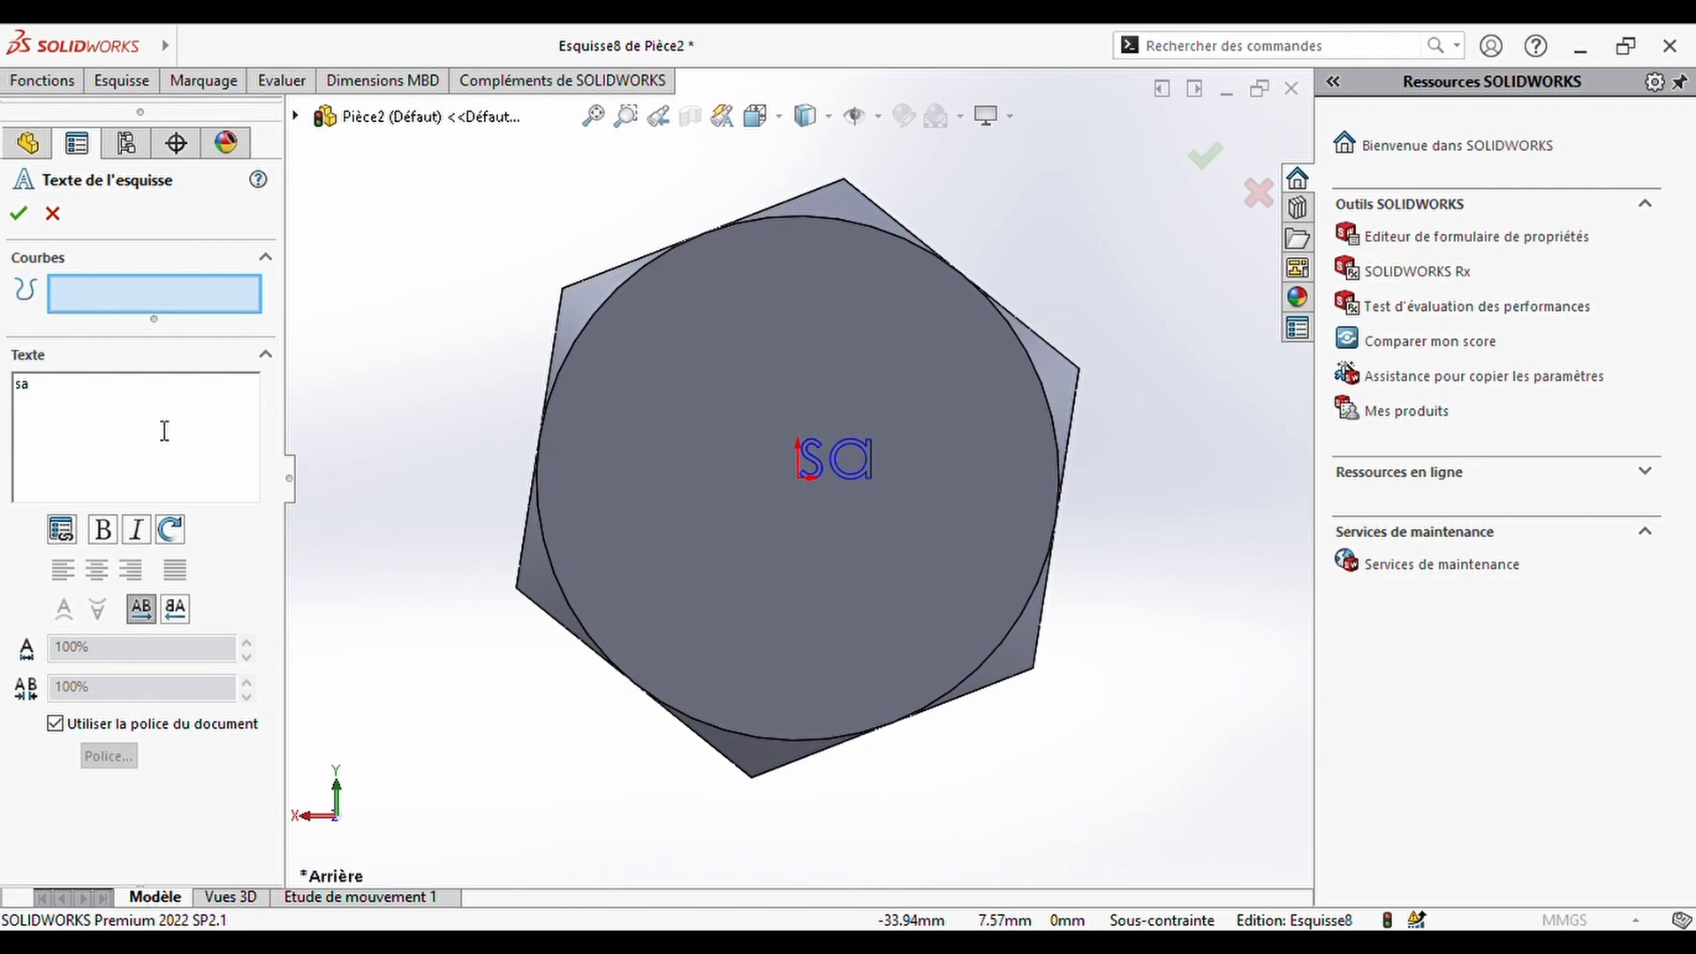
type("lah")
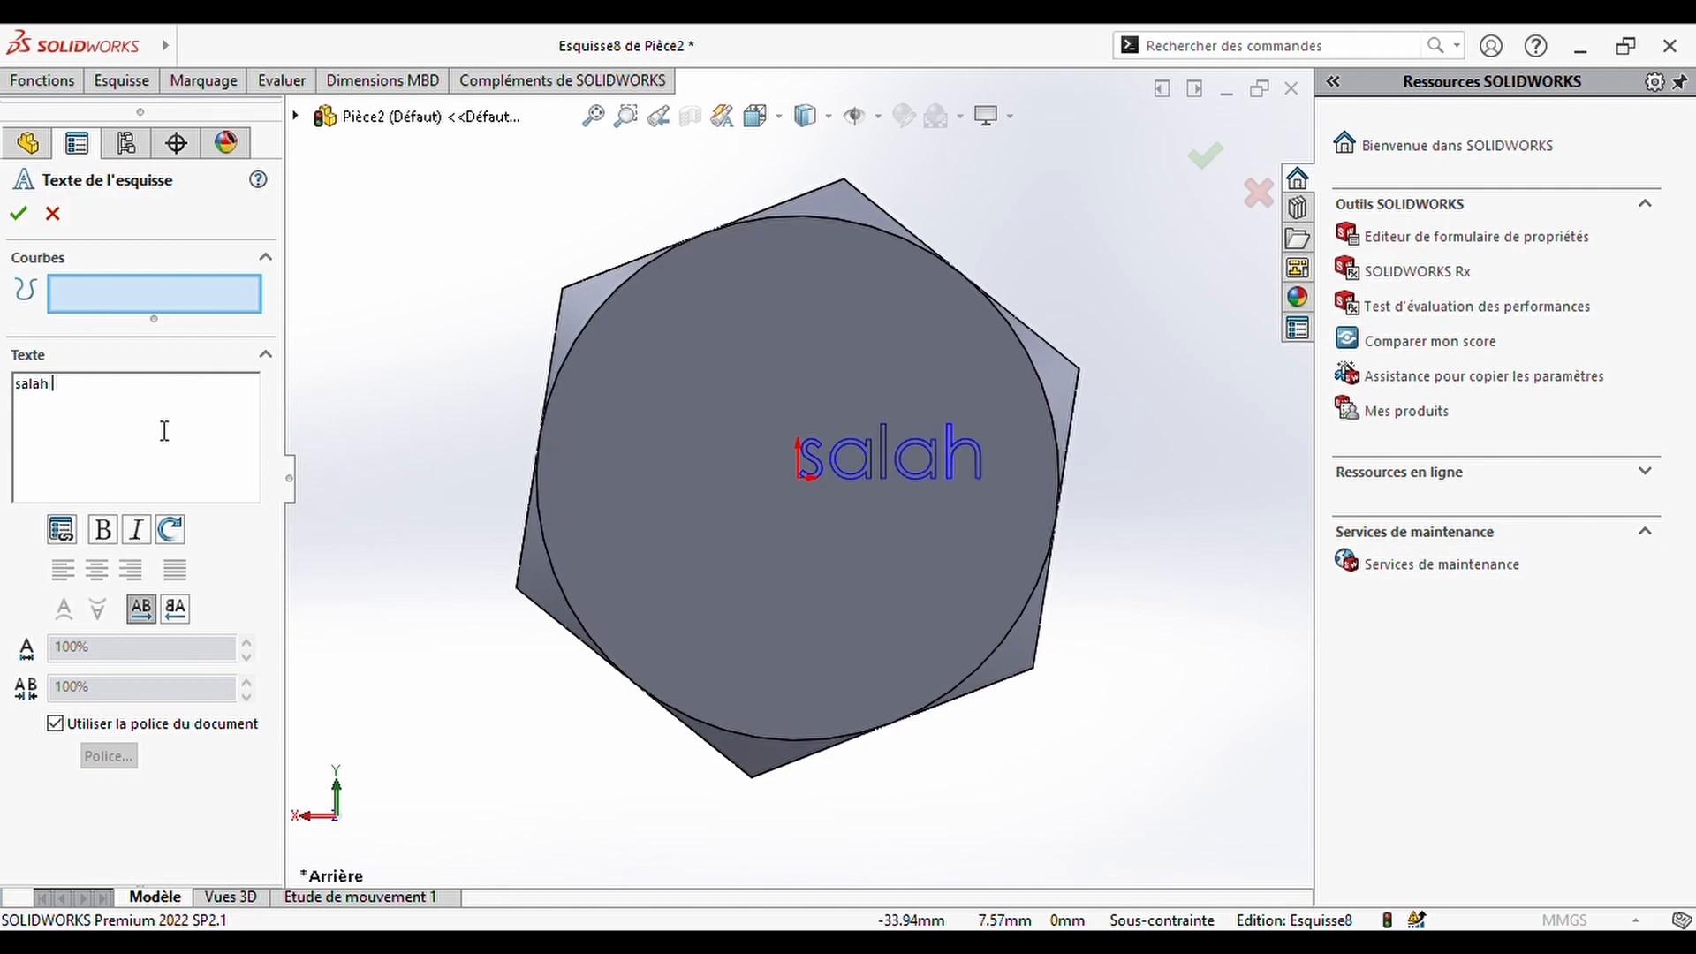
type(" bc")
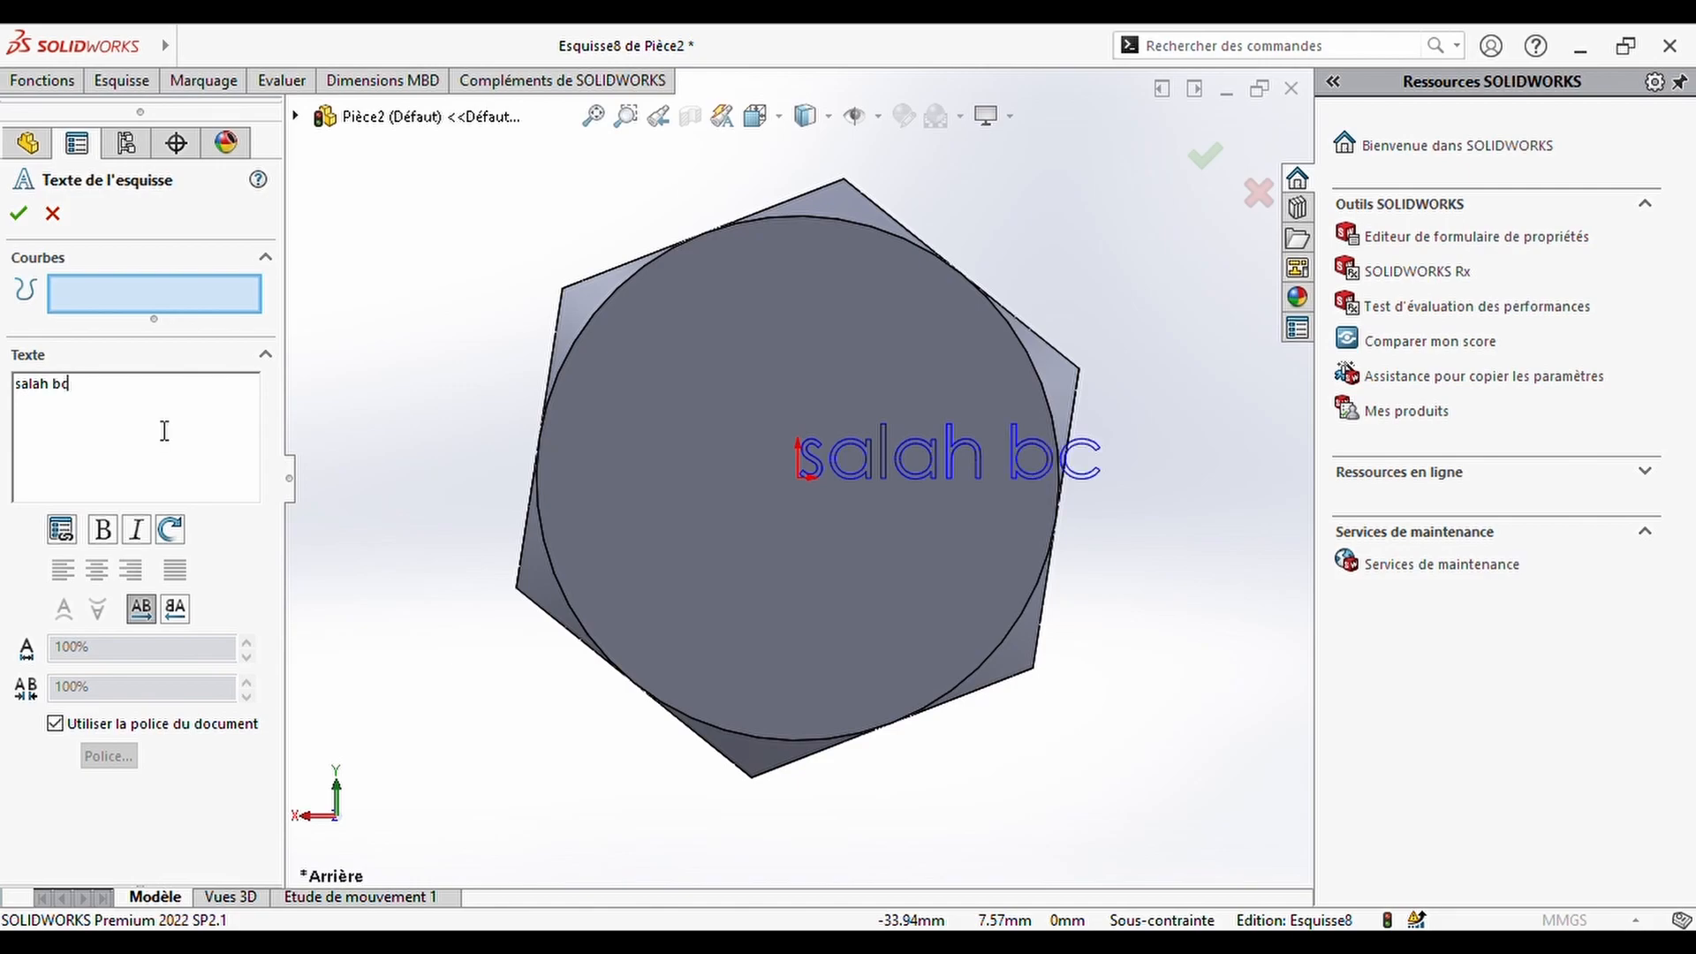
left_click(140, 615)
left_click(105, 530)
left_click(669, 454)
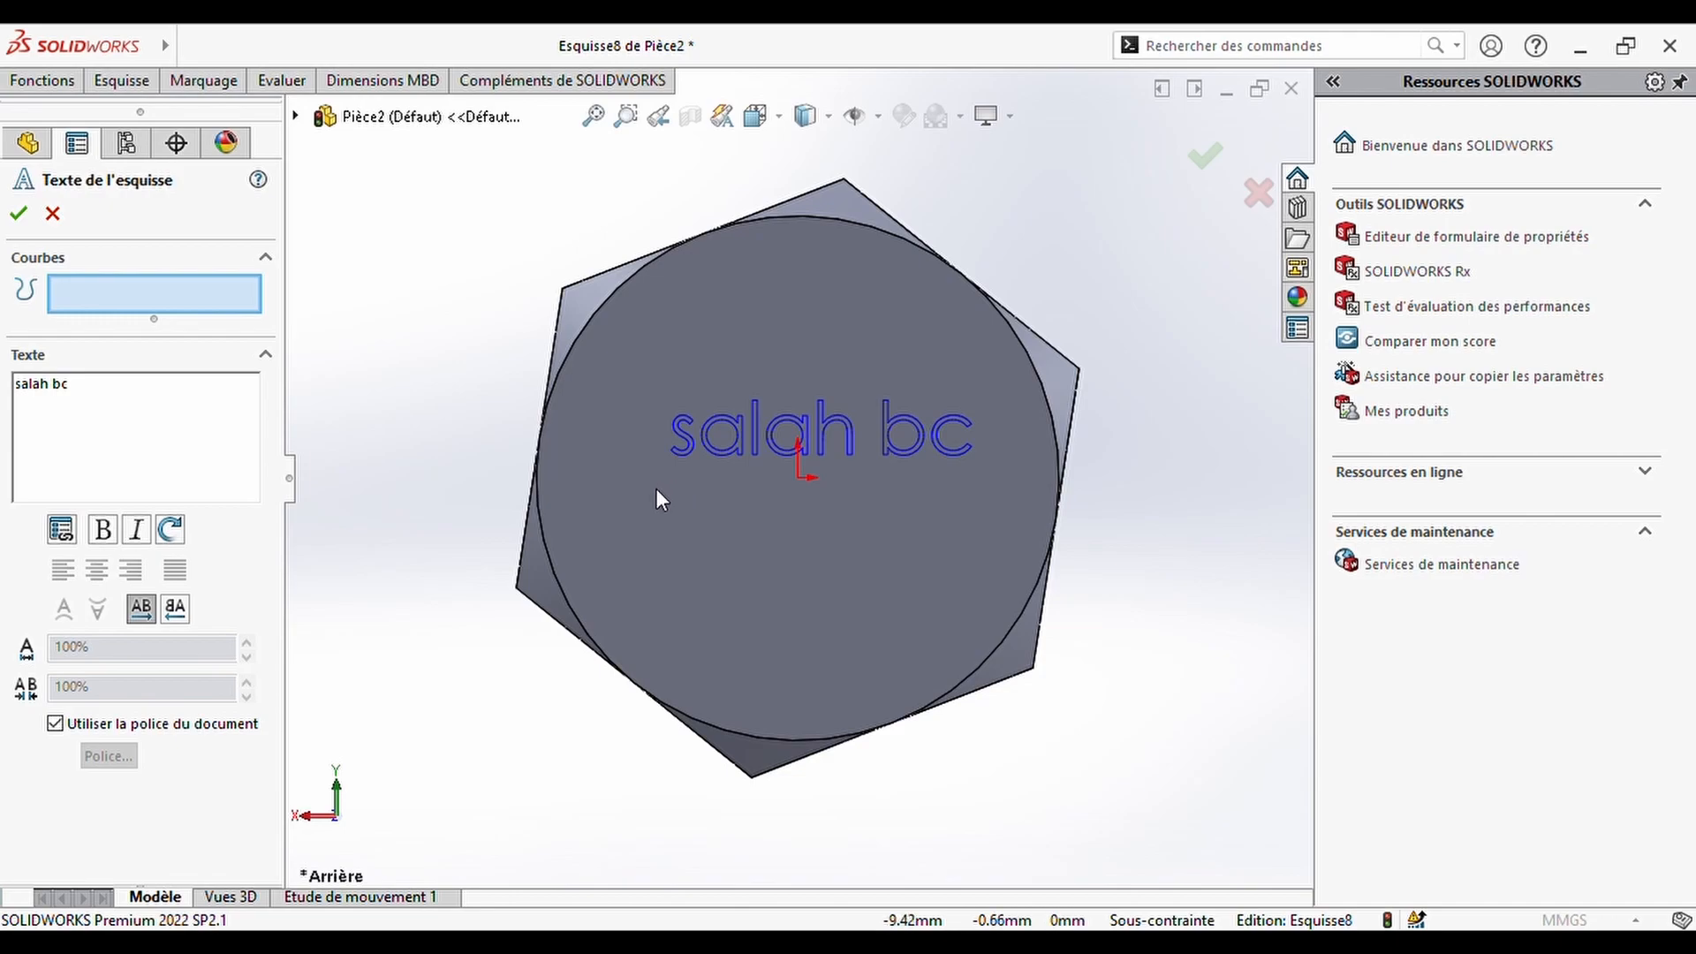
left_click(656, 490)
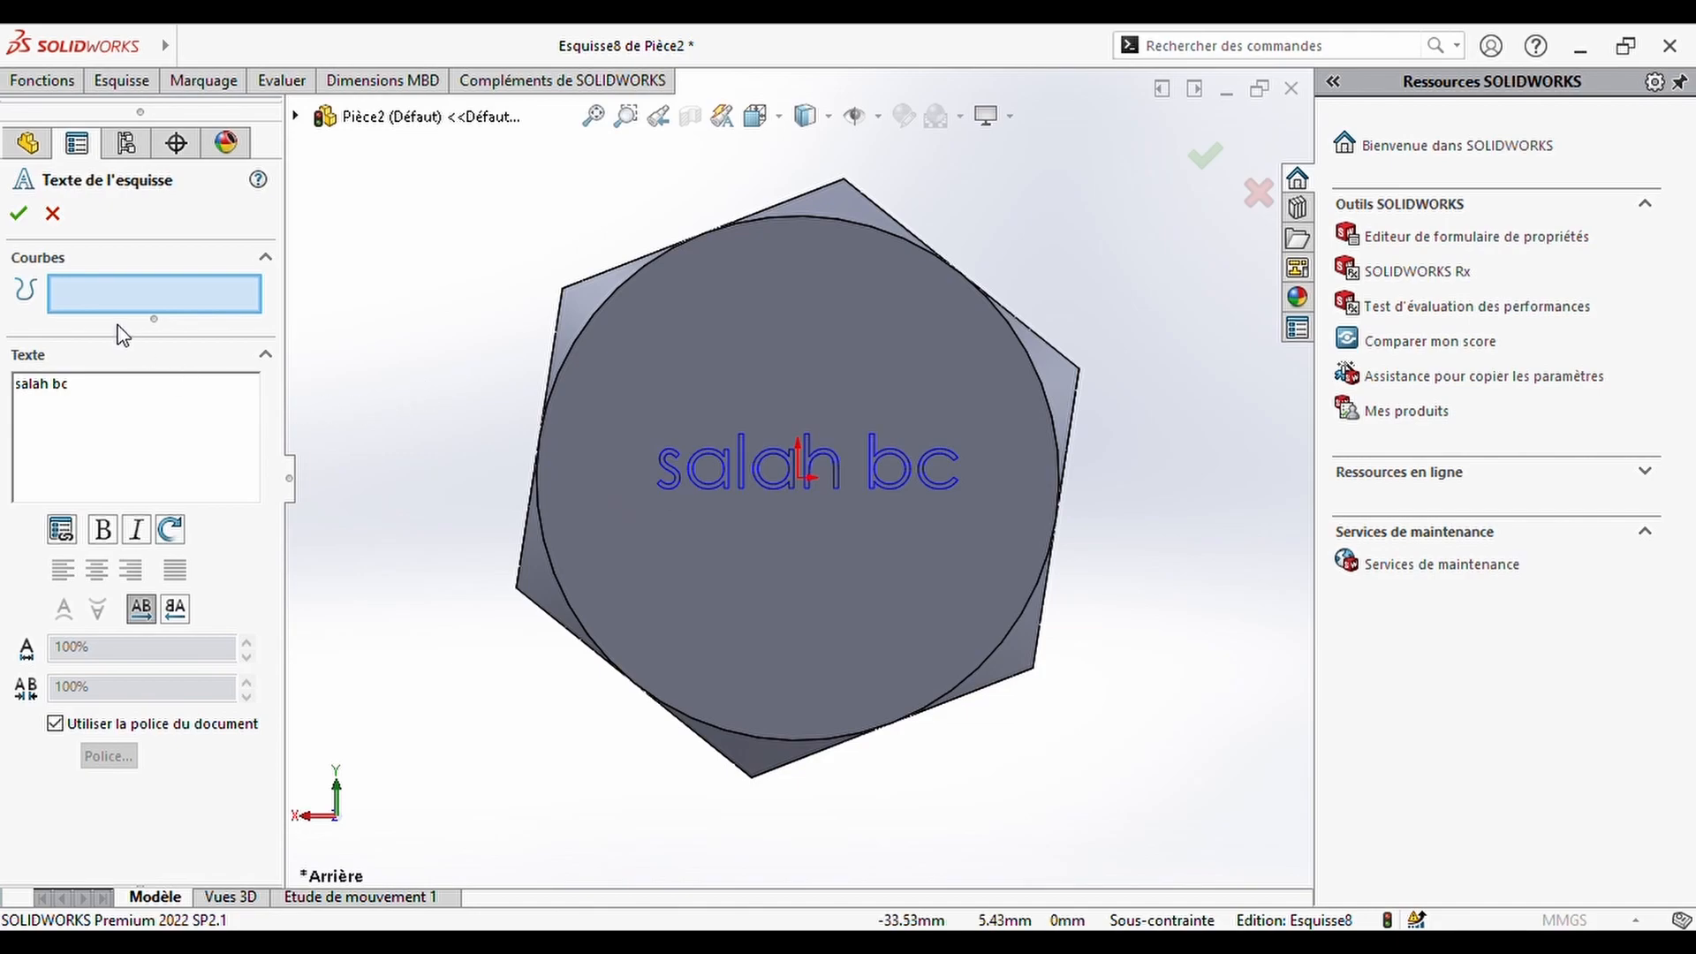
left_click(18, 213)
- Engrave the sketched text into the head with a blind extruded cut 0.5 mm deep
mouse_move(106, 45)
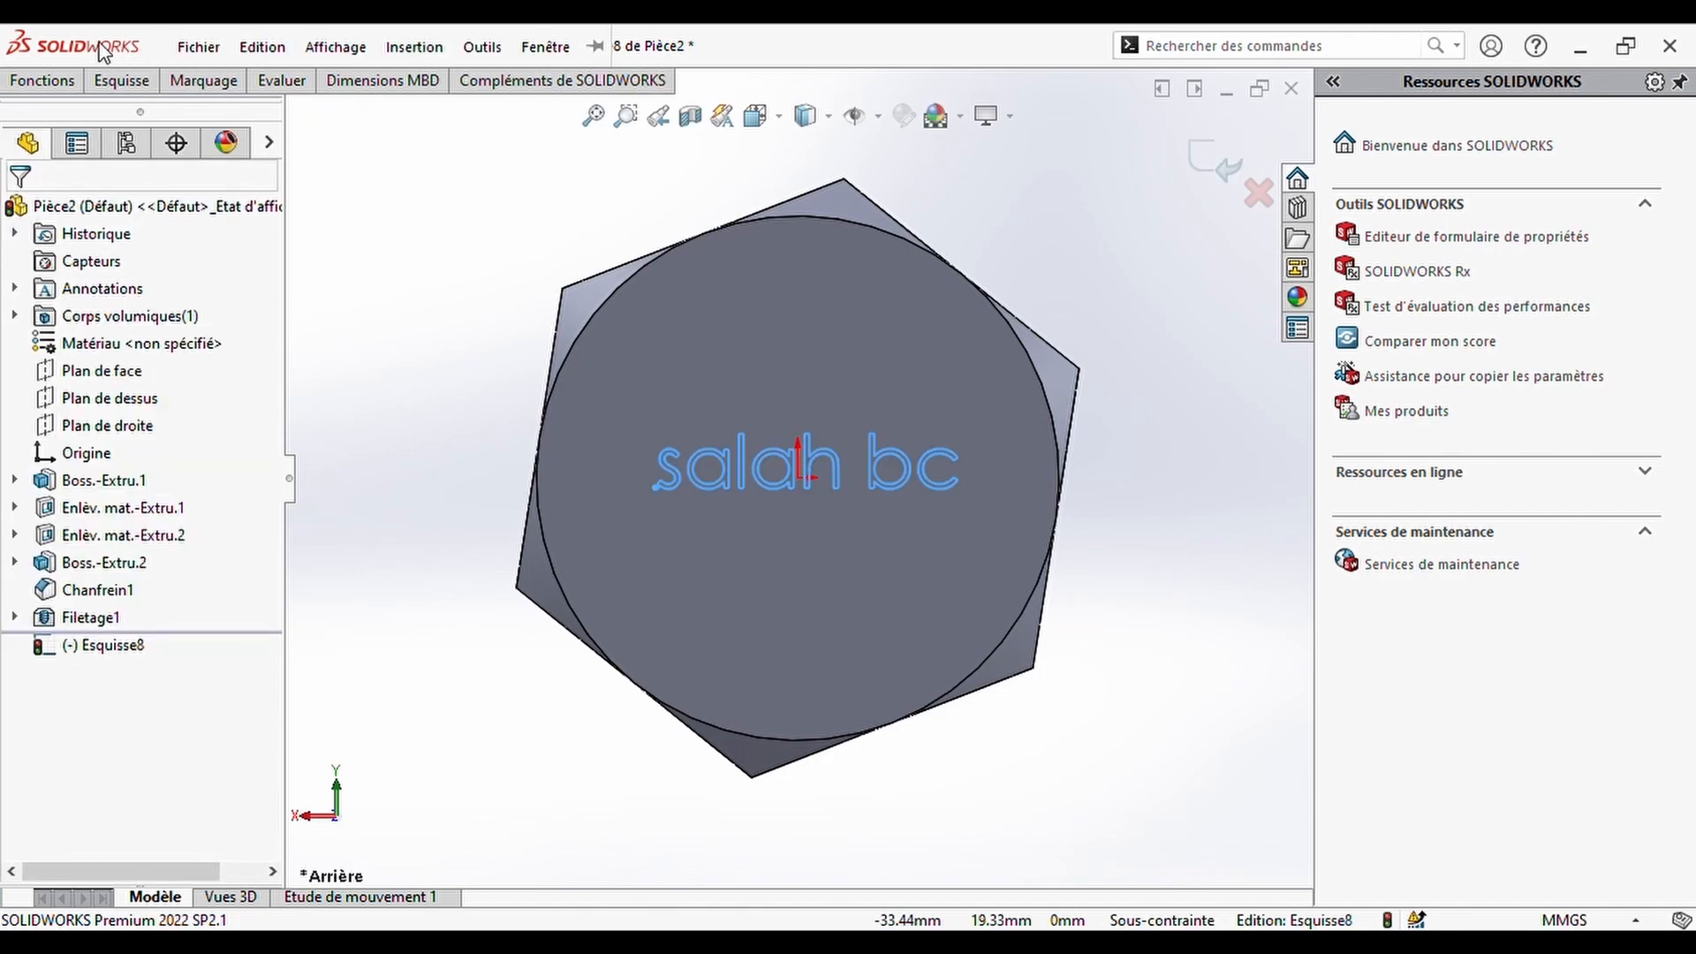
left_click(51, 78)
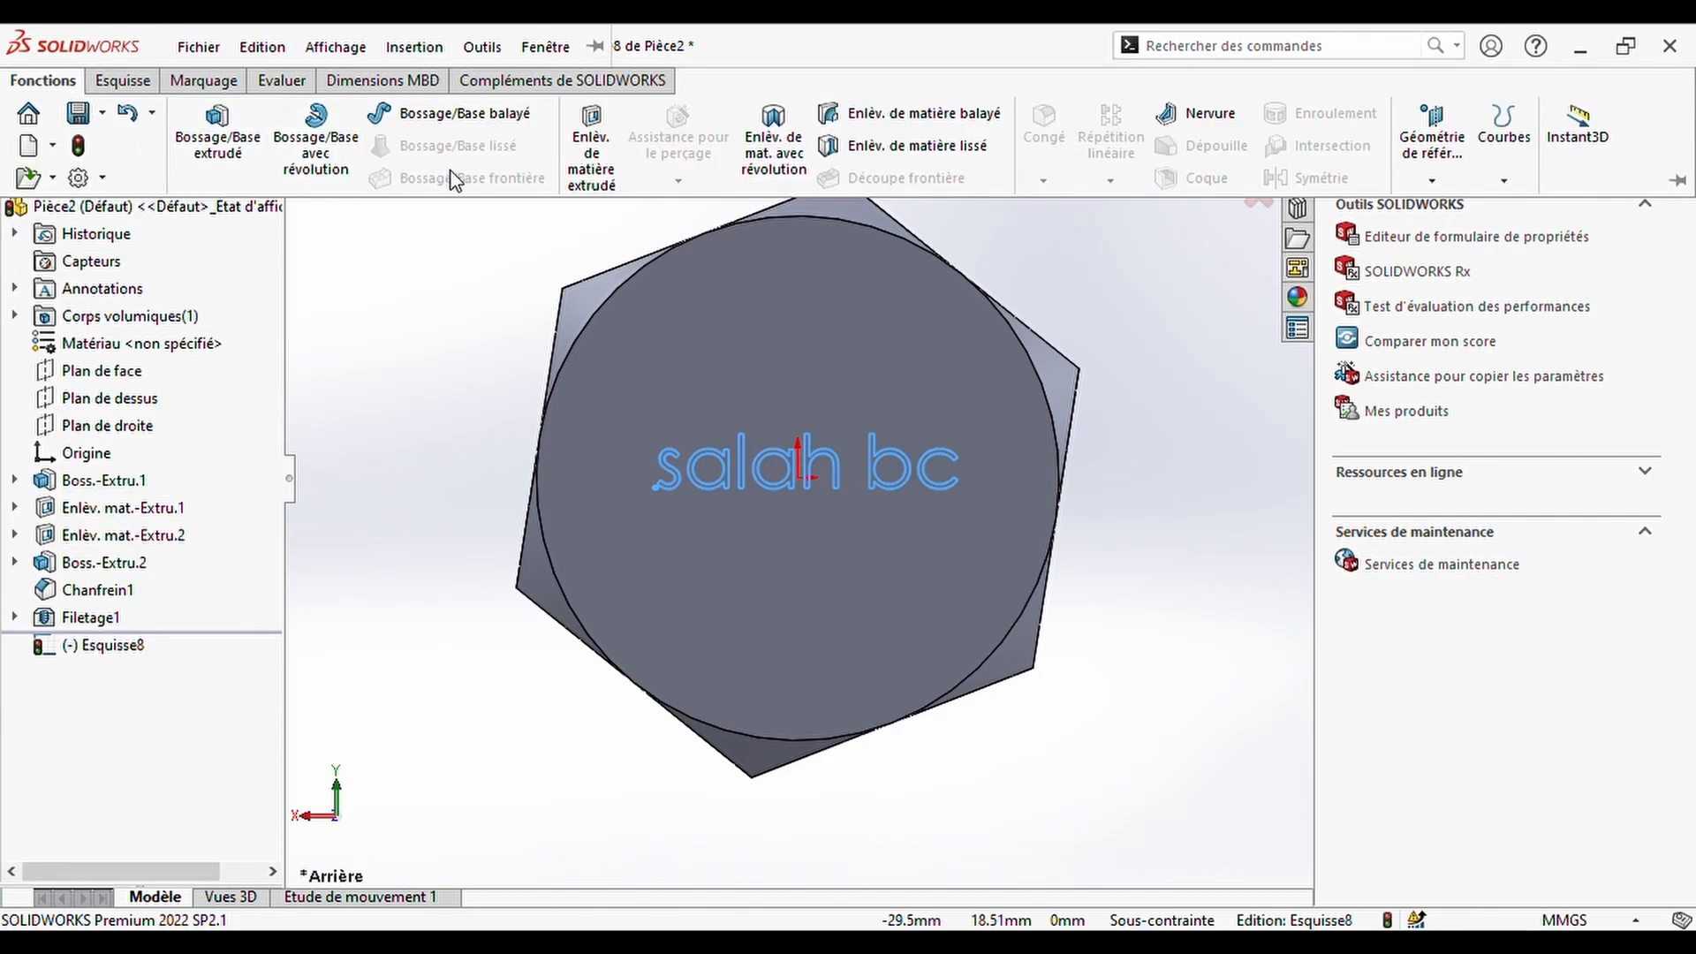
left_click(594, 182)
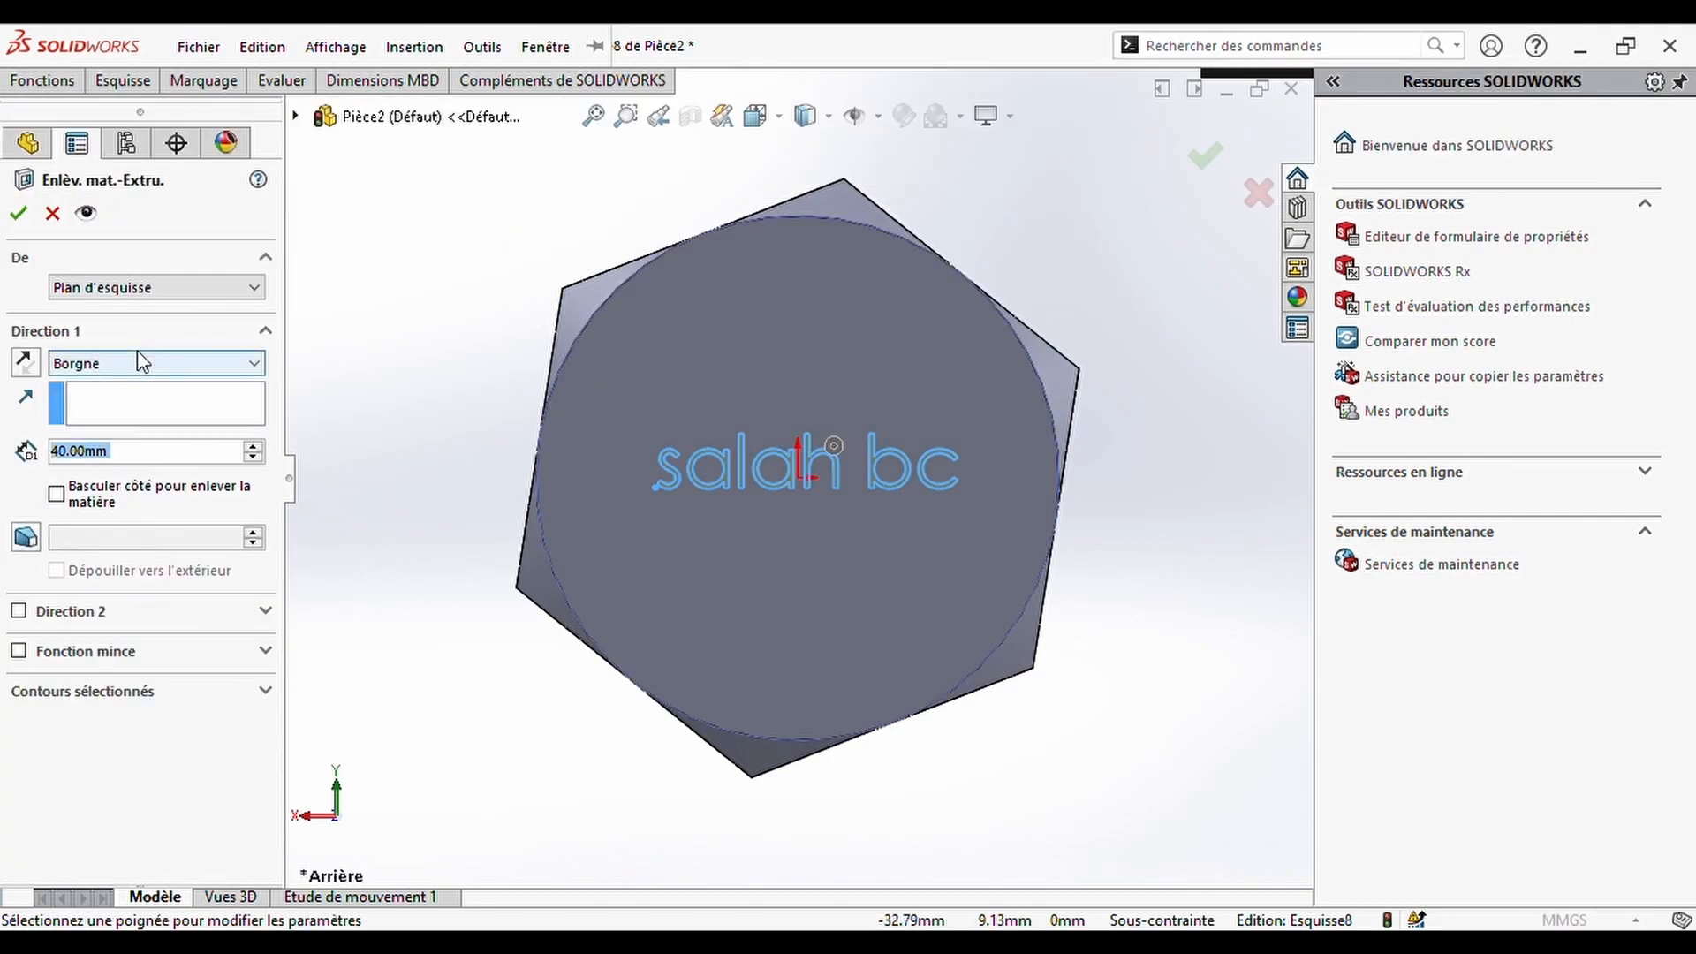
type("0.5")
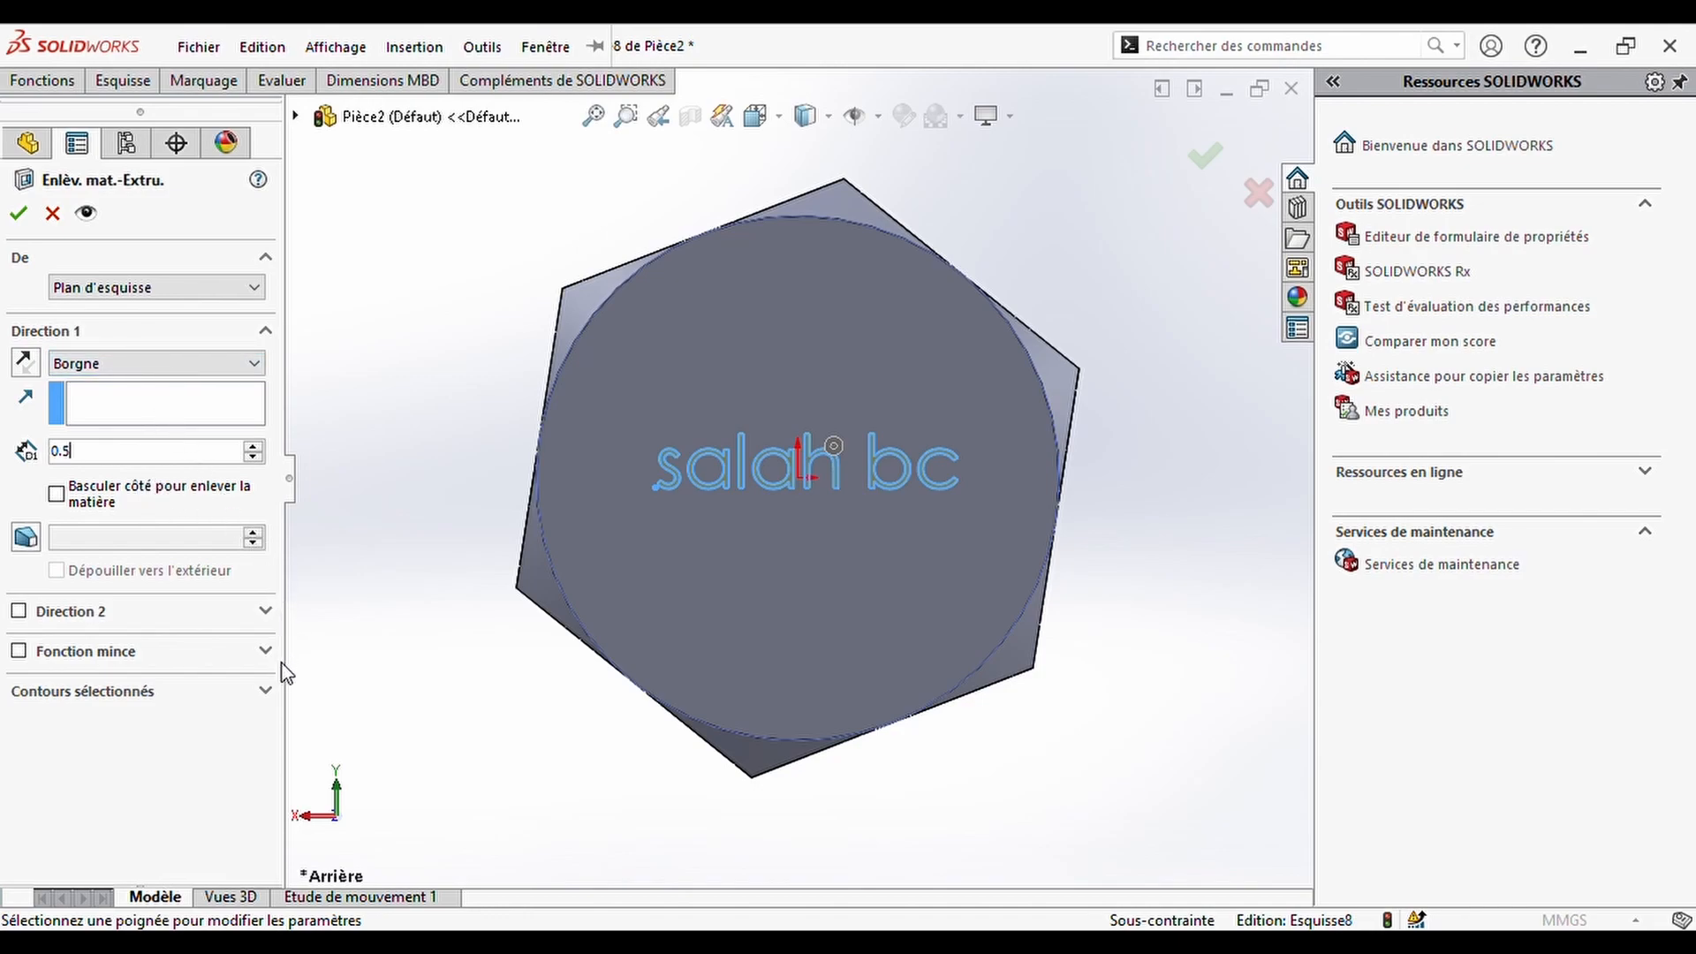
type("mm")
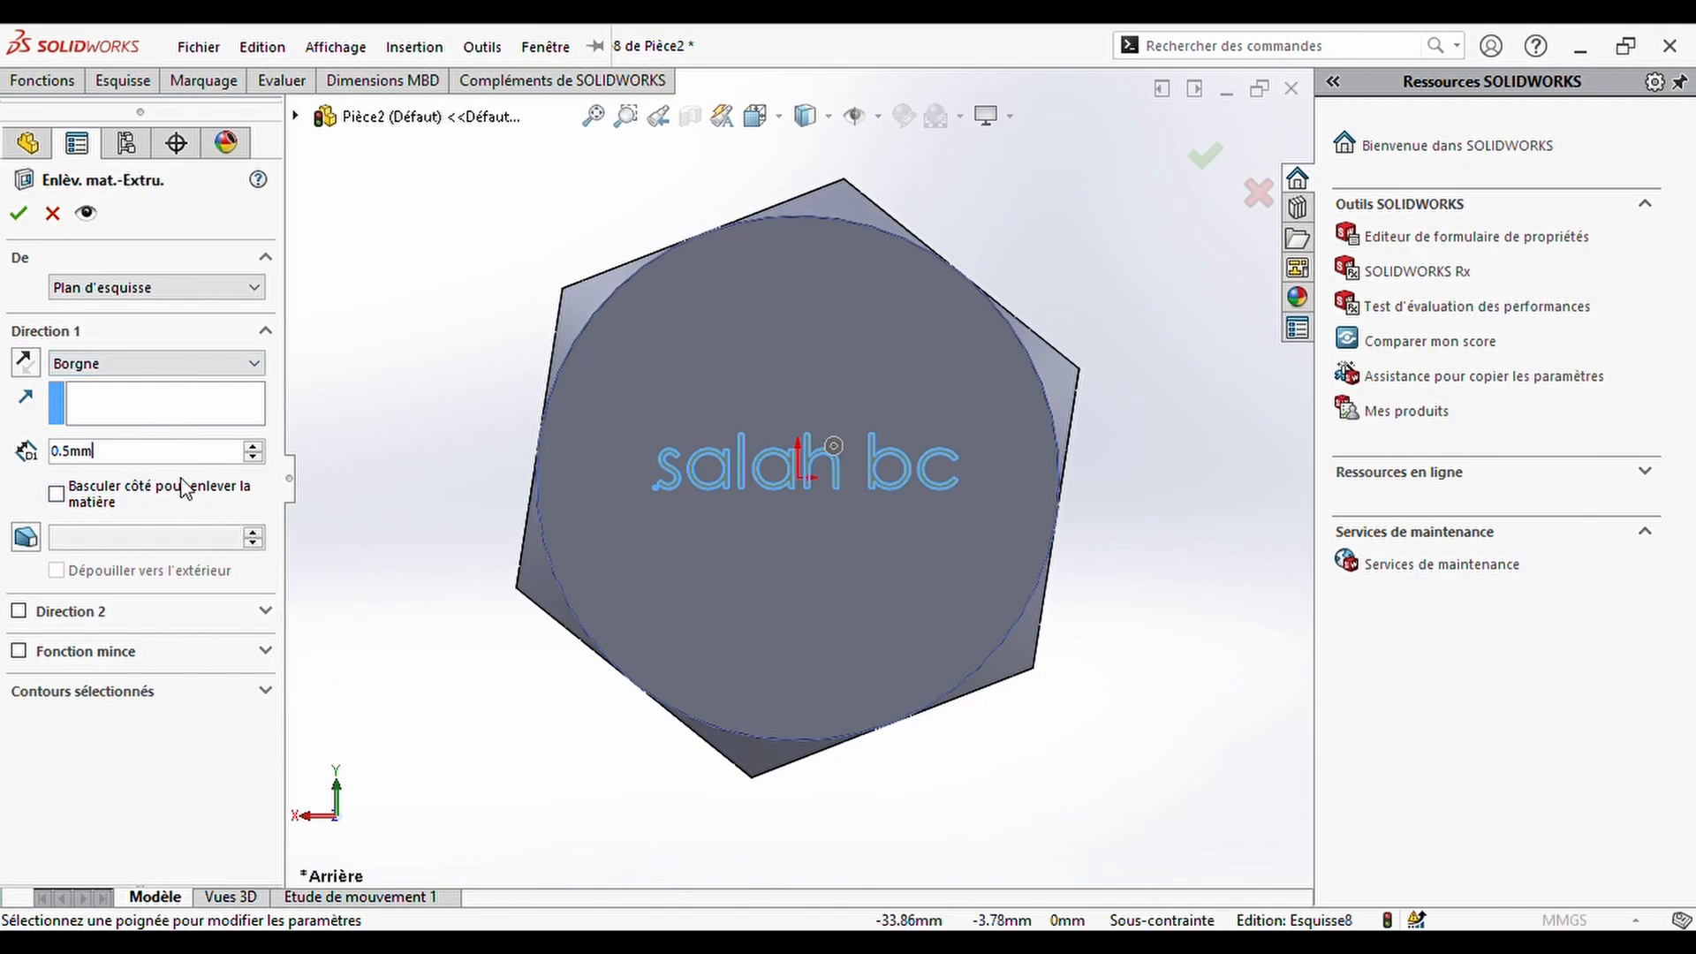
left_click(481, 494)
key("Down")
key("Down")
key("Down")
key("Down")
key("Down")
key("Down")
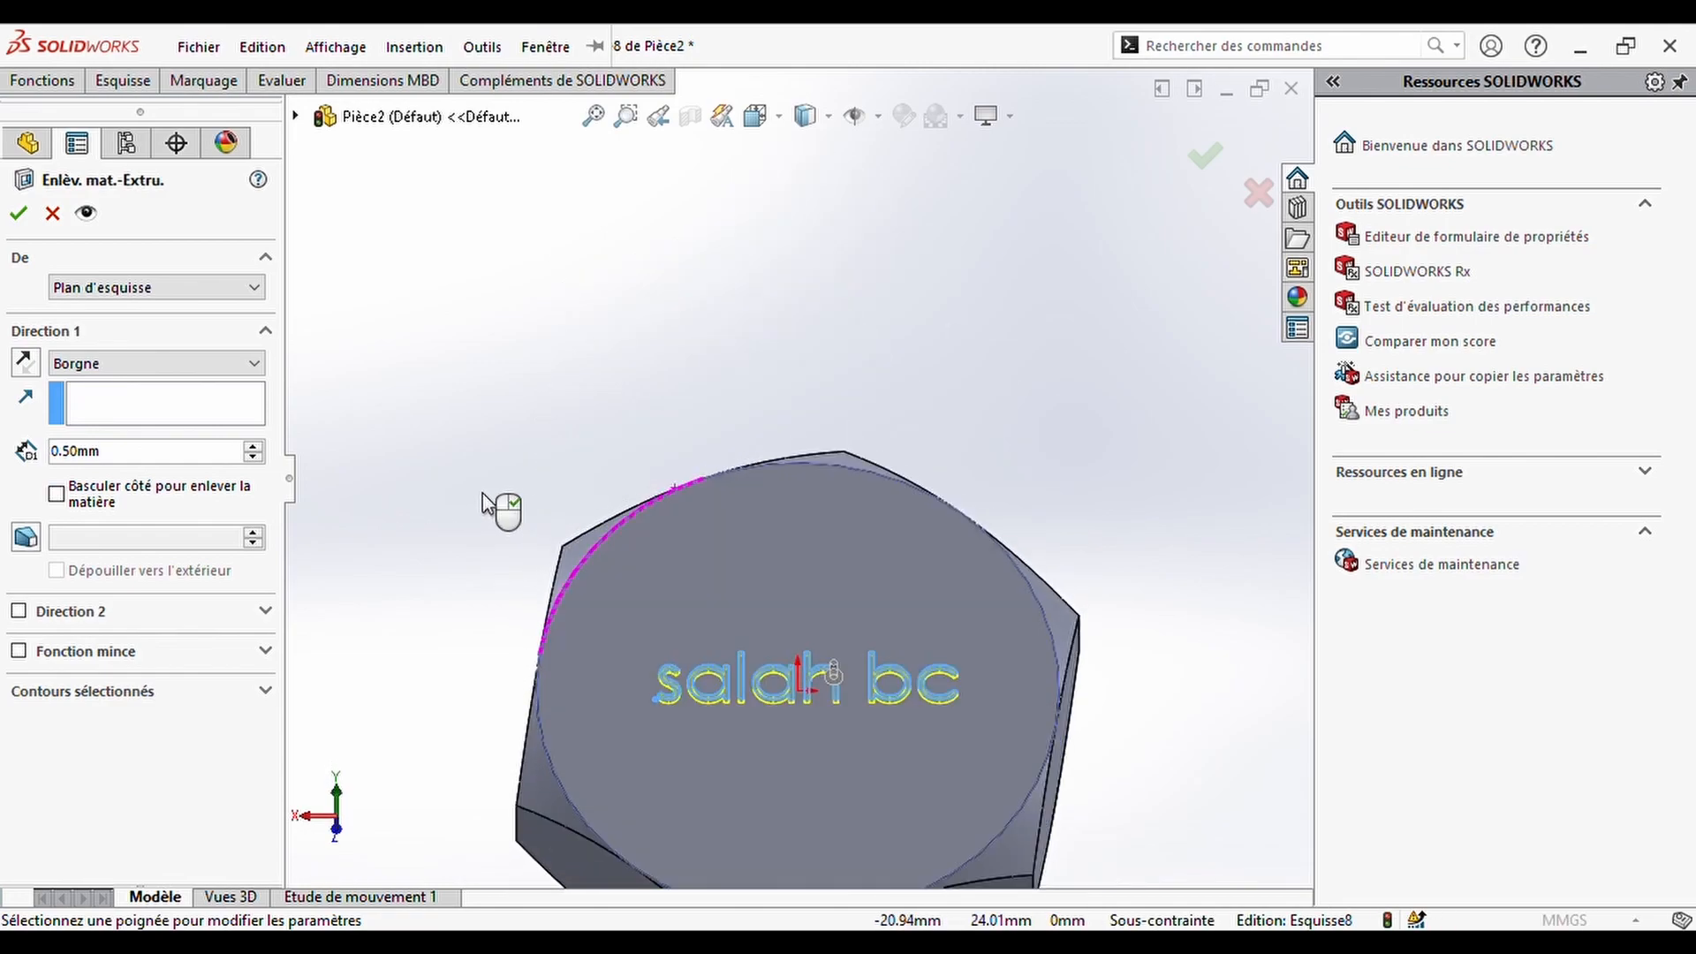
key("Up")
key("Up")
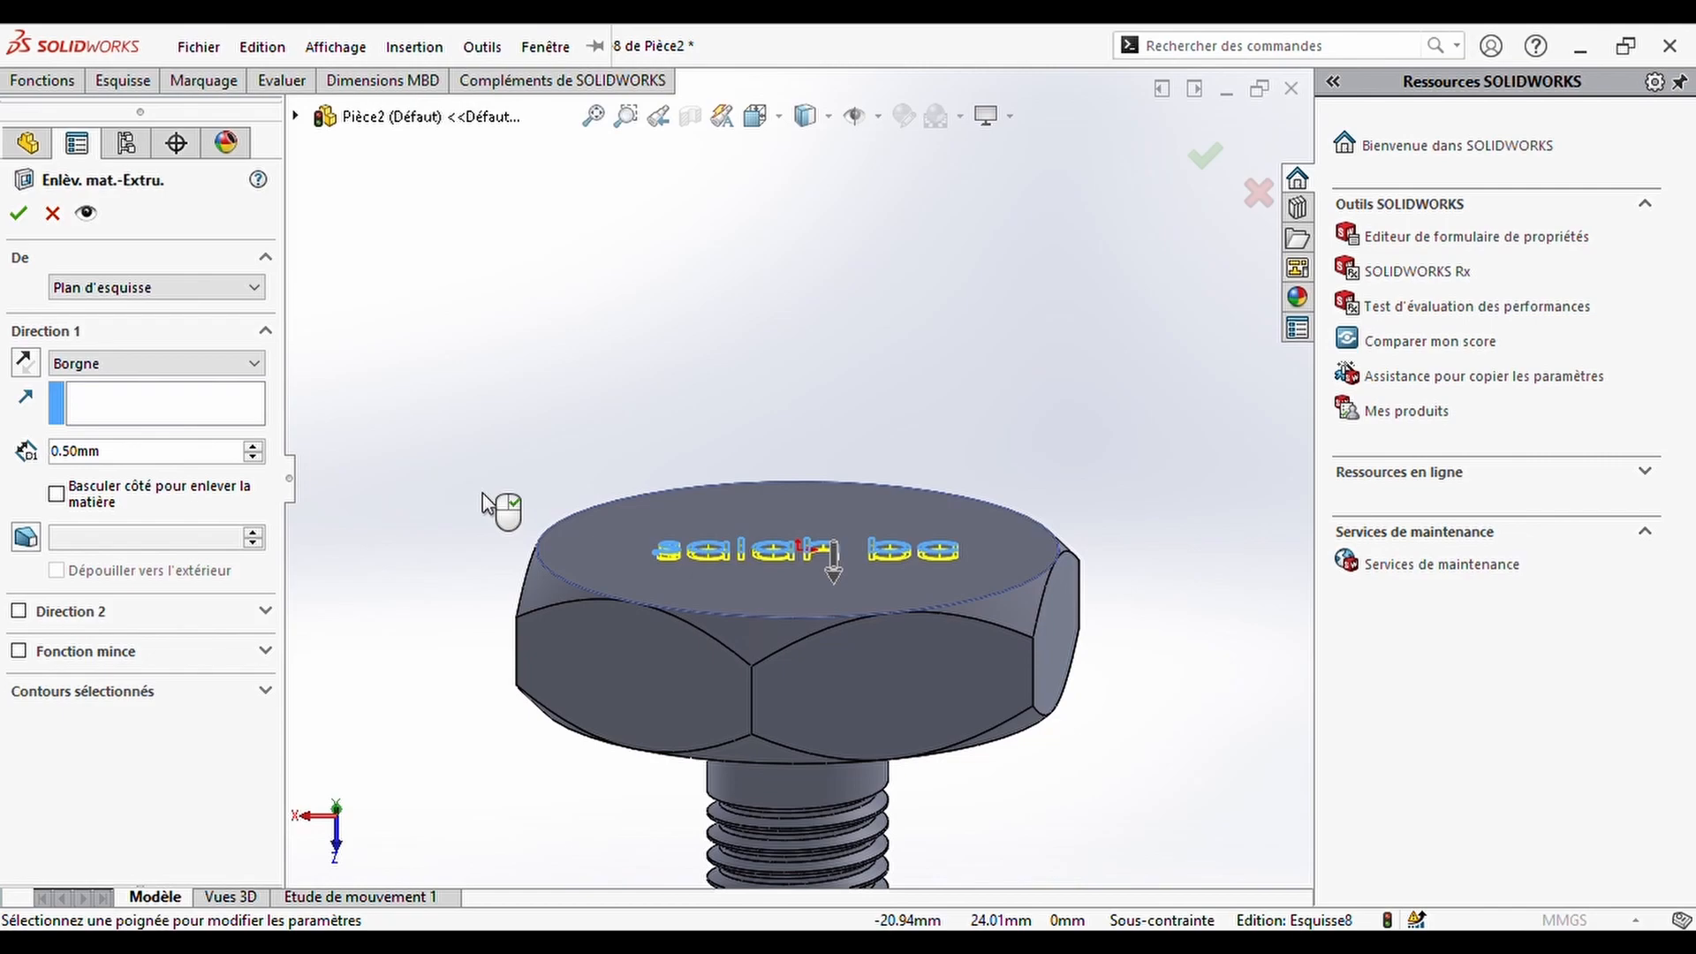
left_click(18, 212)
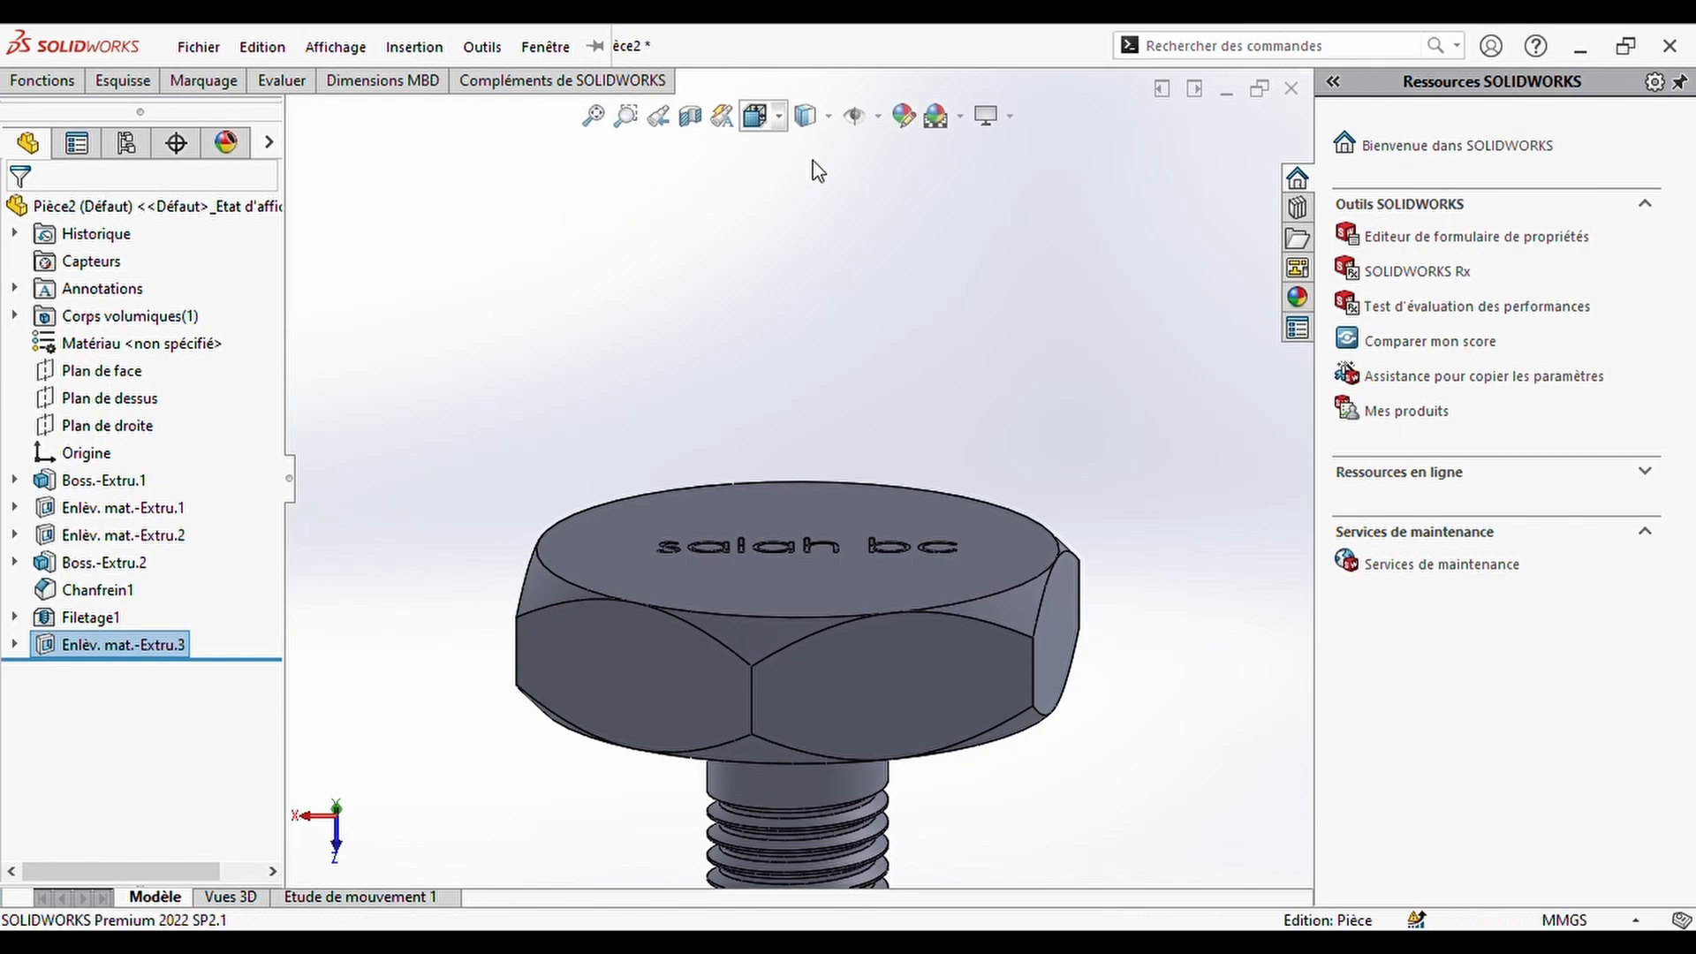
- Inspect the finished bolt from a trimetric view and from all around, including the engraved head and threaded shank
left_click(889, 188)
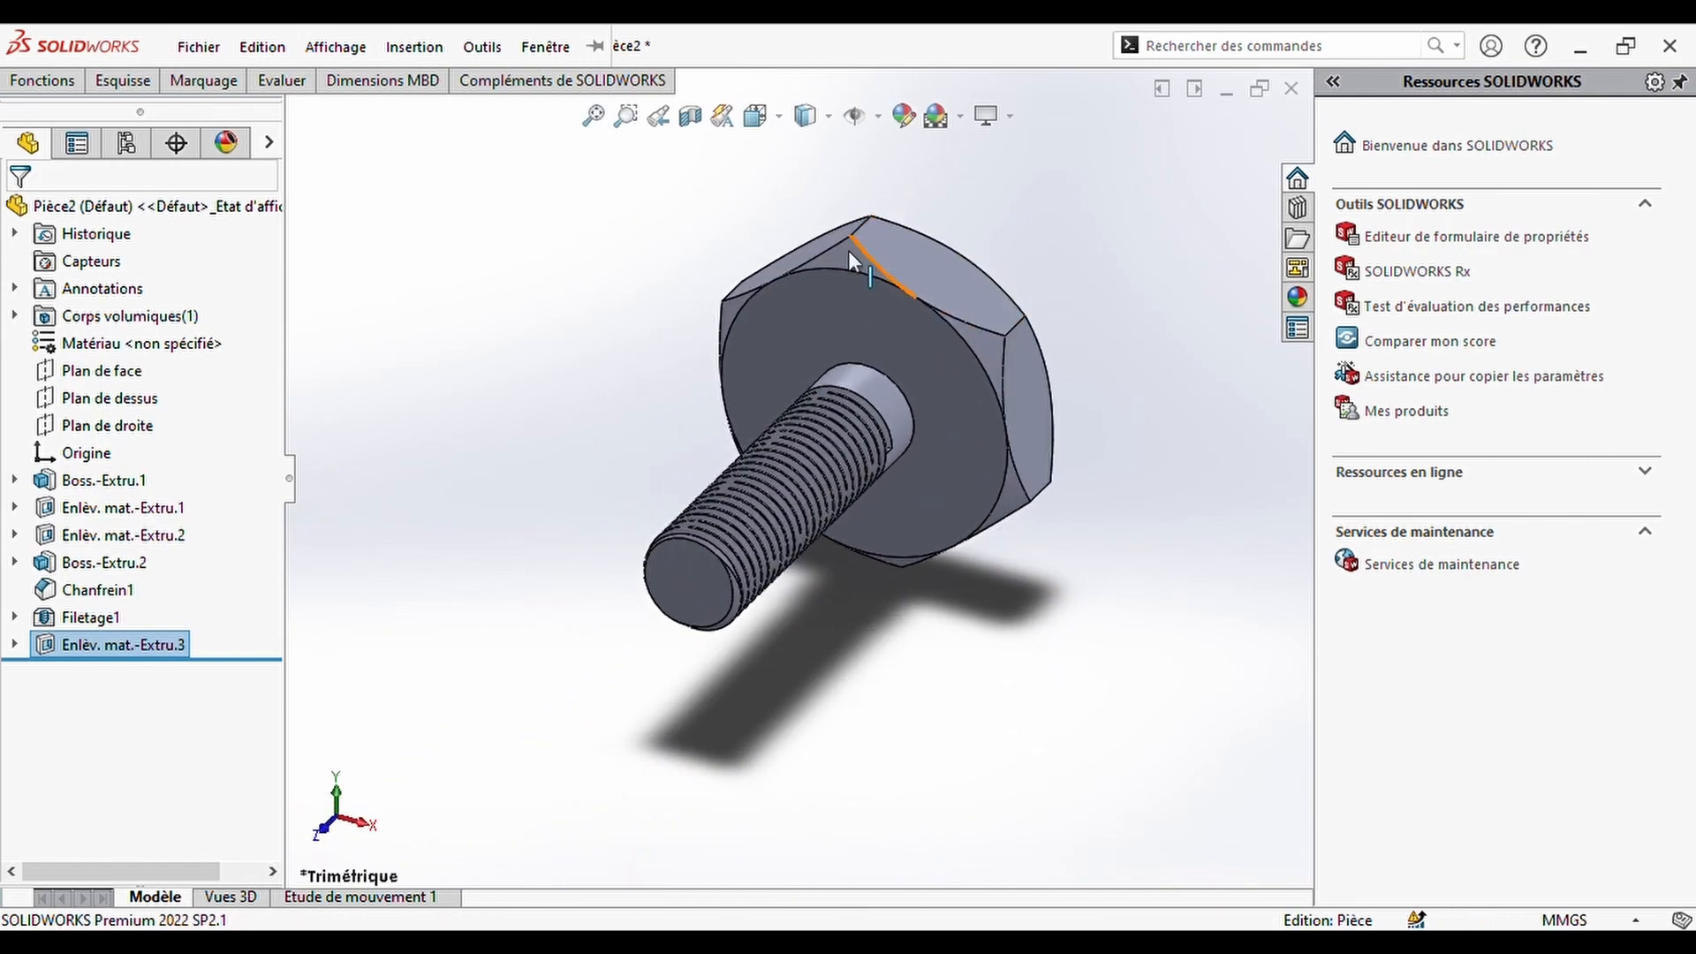
left_click(537, 474)
key("Down")
key("Down")
key("Down")
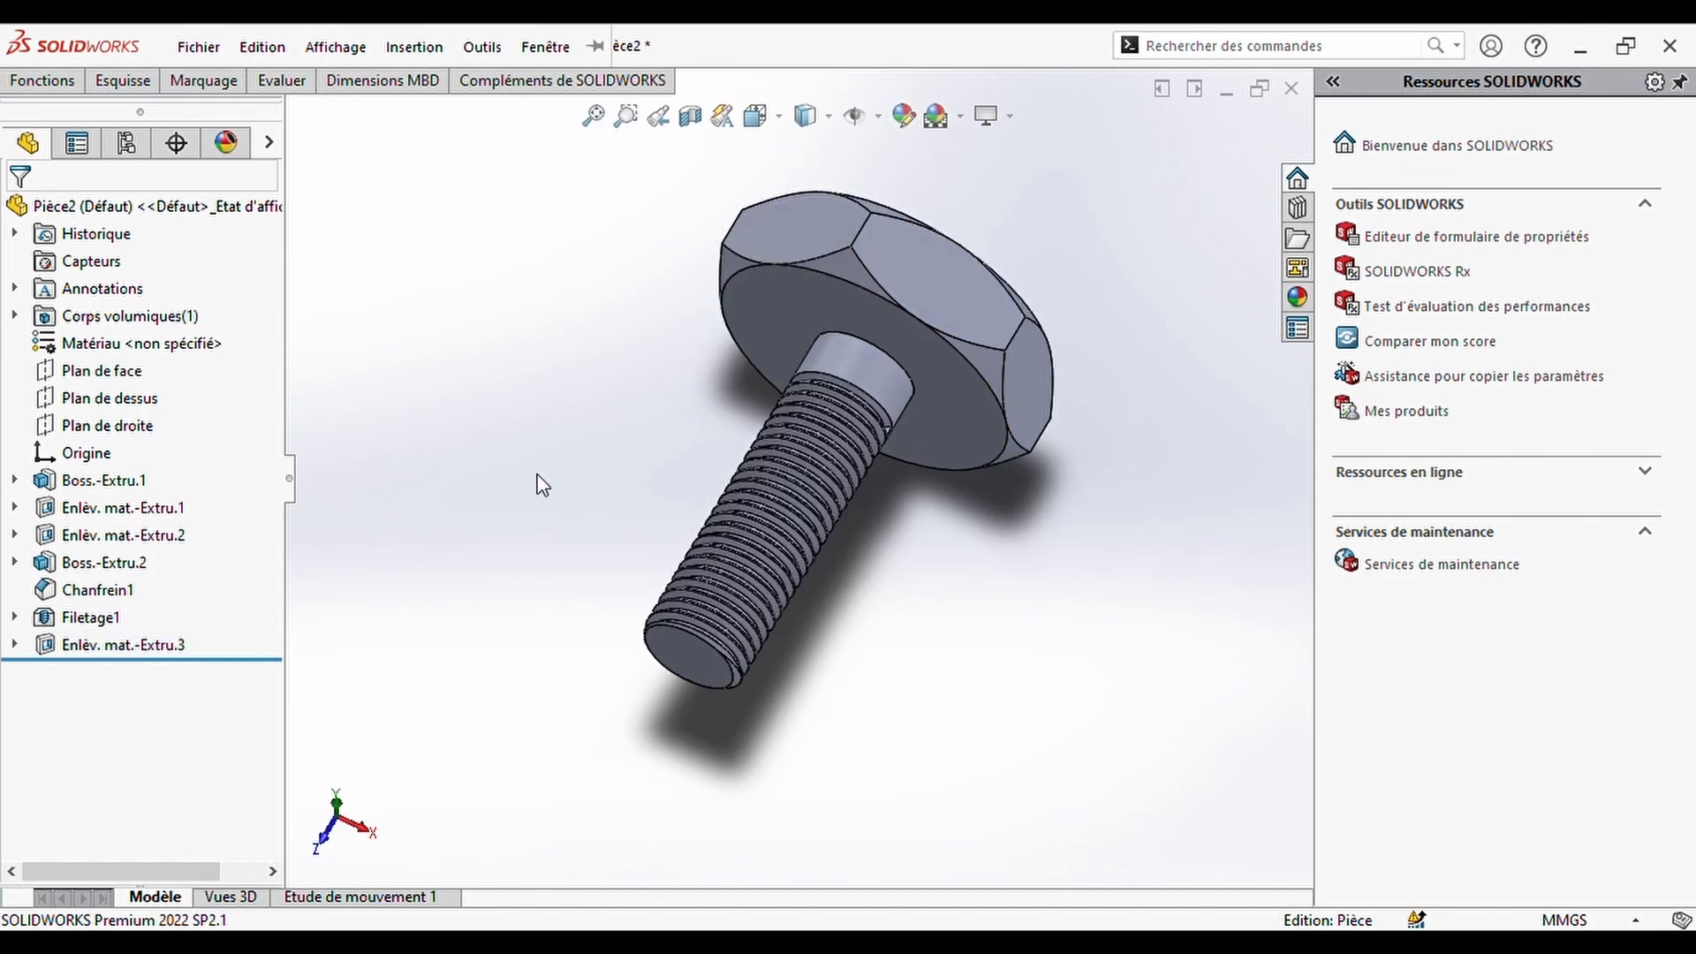
key("Down")
key("Down")
key("Down")
key("Down")
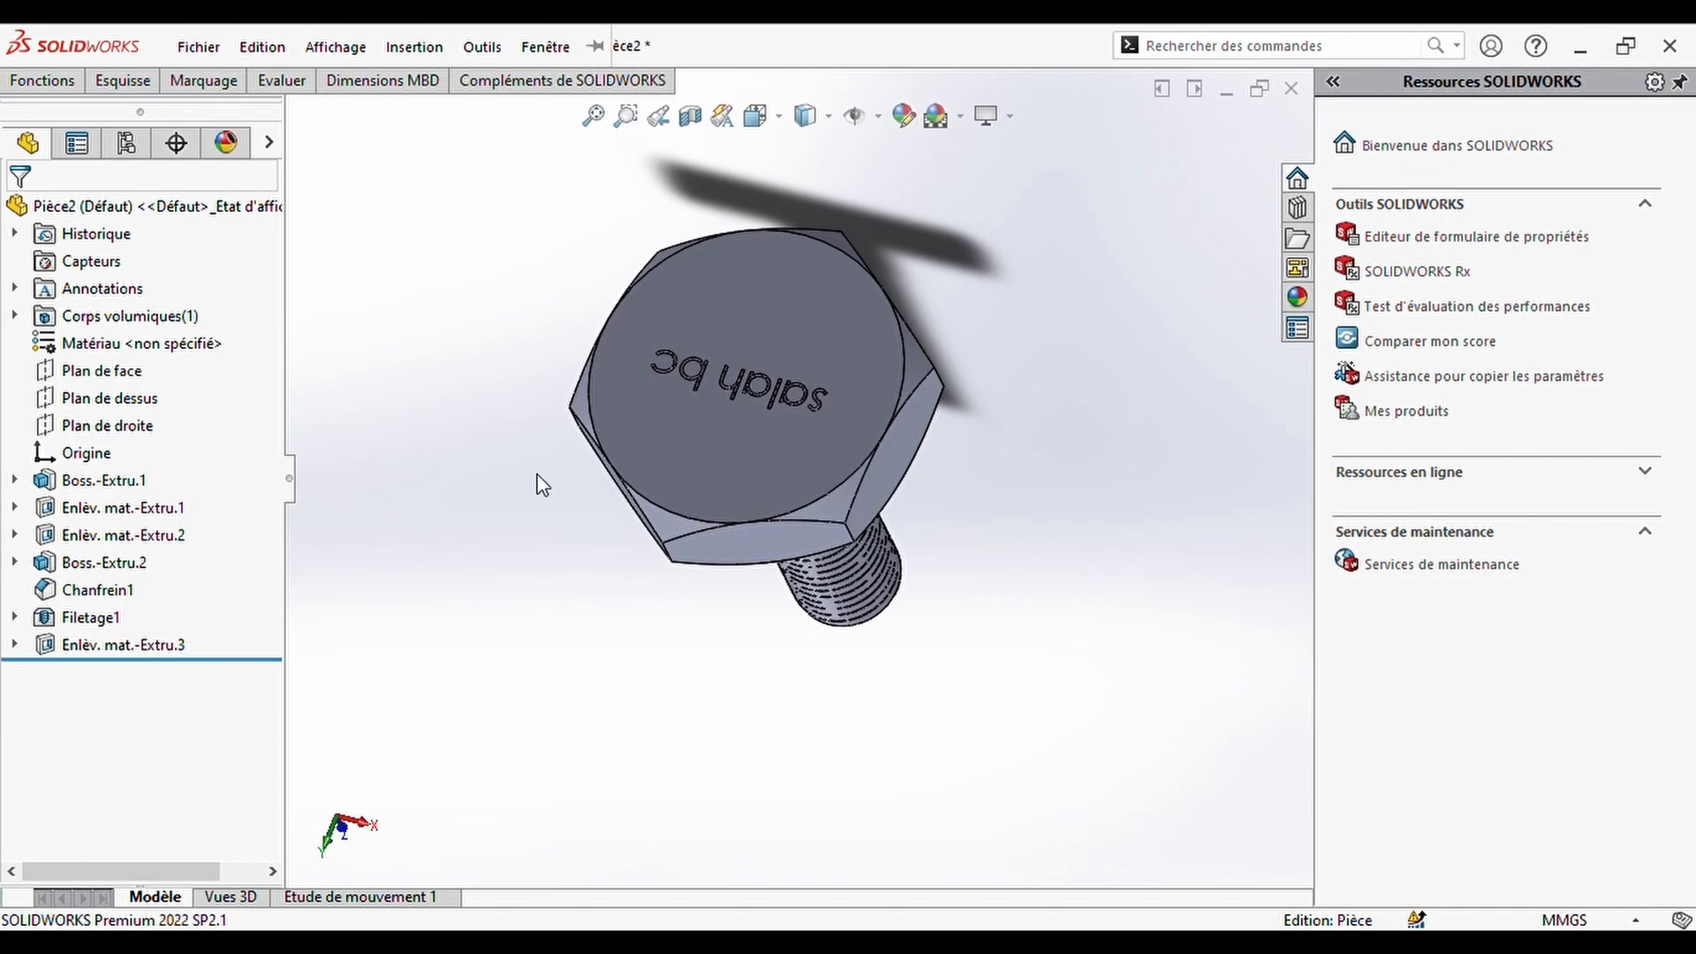
key("Down")
key("Down")
key("Down")
key("Down")
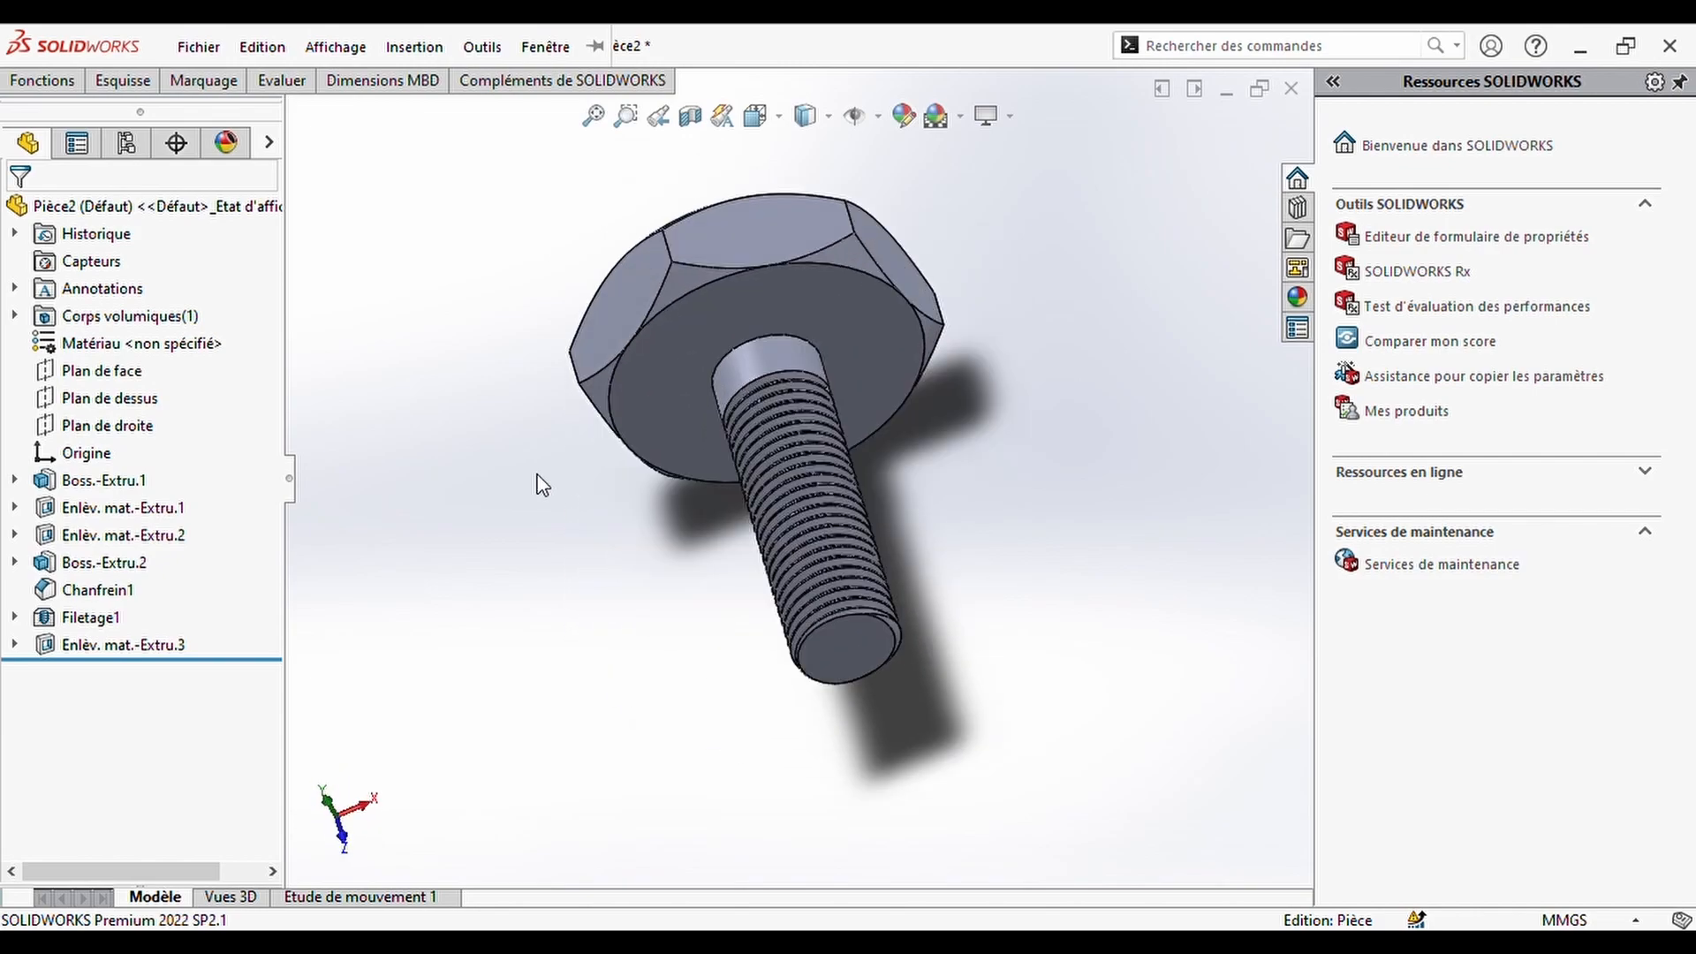